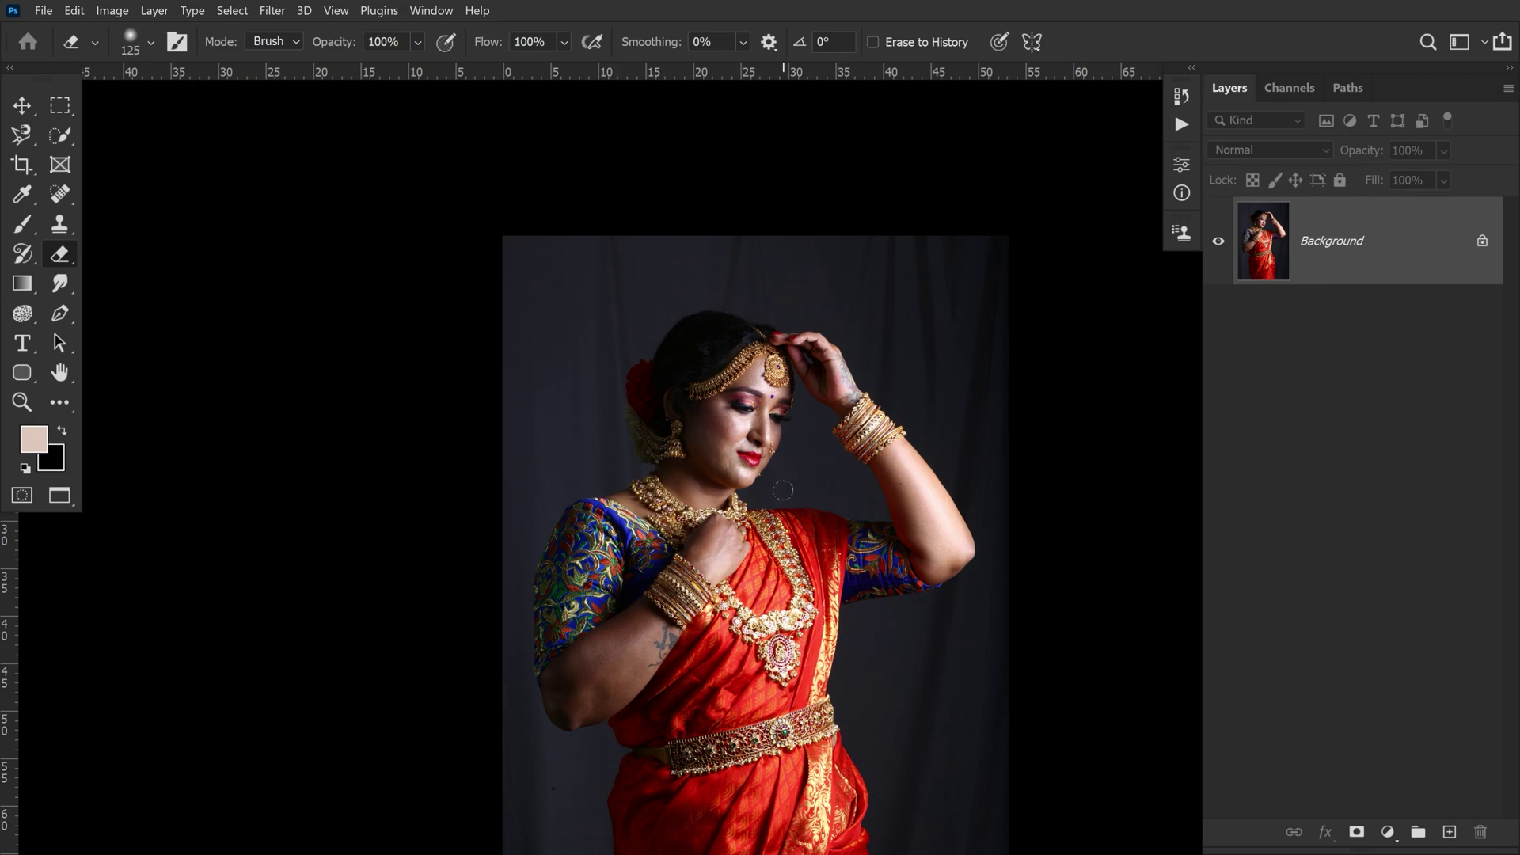
Recentre and zoom out on the sari portrait, then open Hue/Saturation with Ctrl+U
{"action": "left_click_drag", "start_coordinate": [724, 522], "coordinate": [688, 417]}
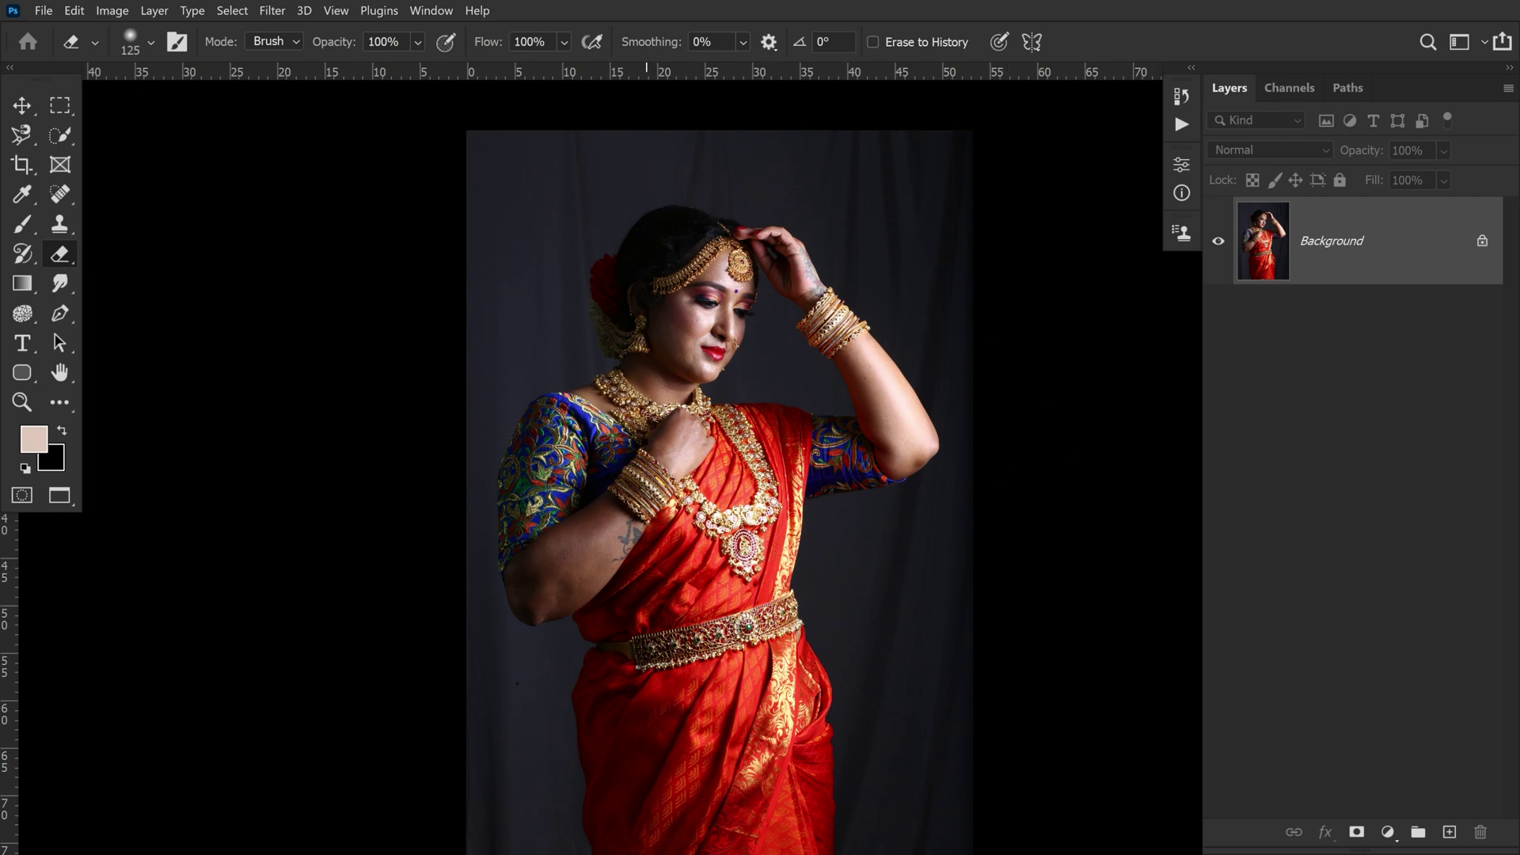
{"action": "left_click_drag", "start_coordinate": [604, 435], "coordinate": [678, 387]}
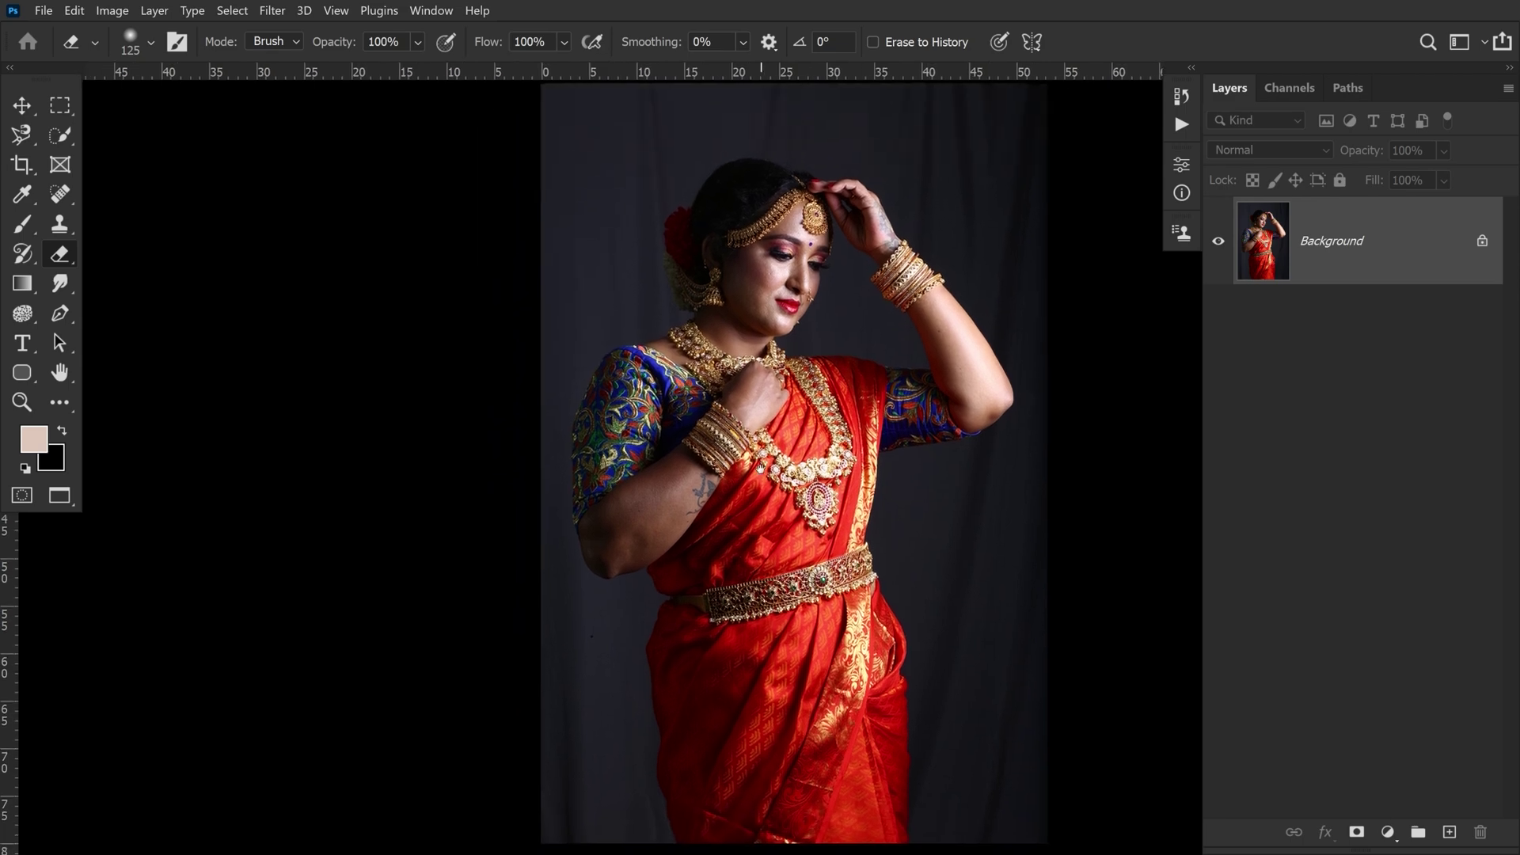
{"action": "scroll", "coordinate": [738, 499], "scroll_direction": "down", "scroll_amount": 2}
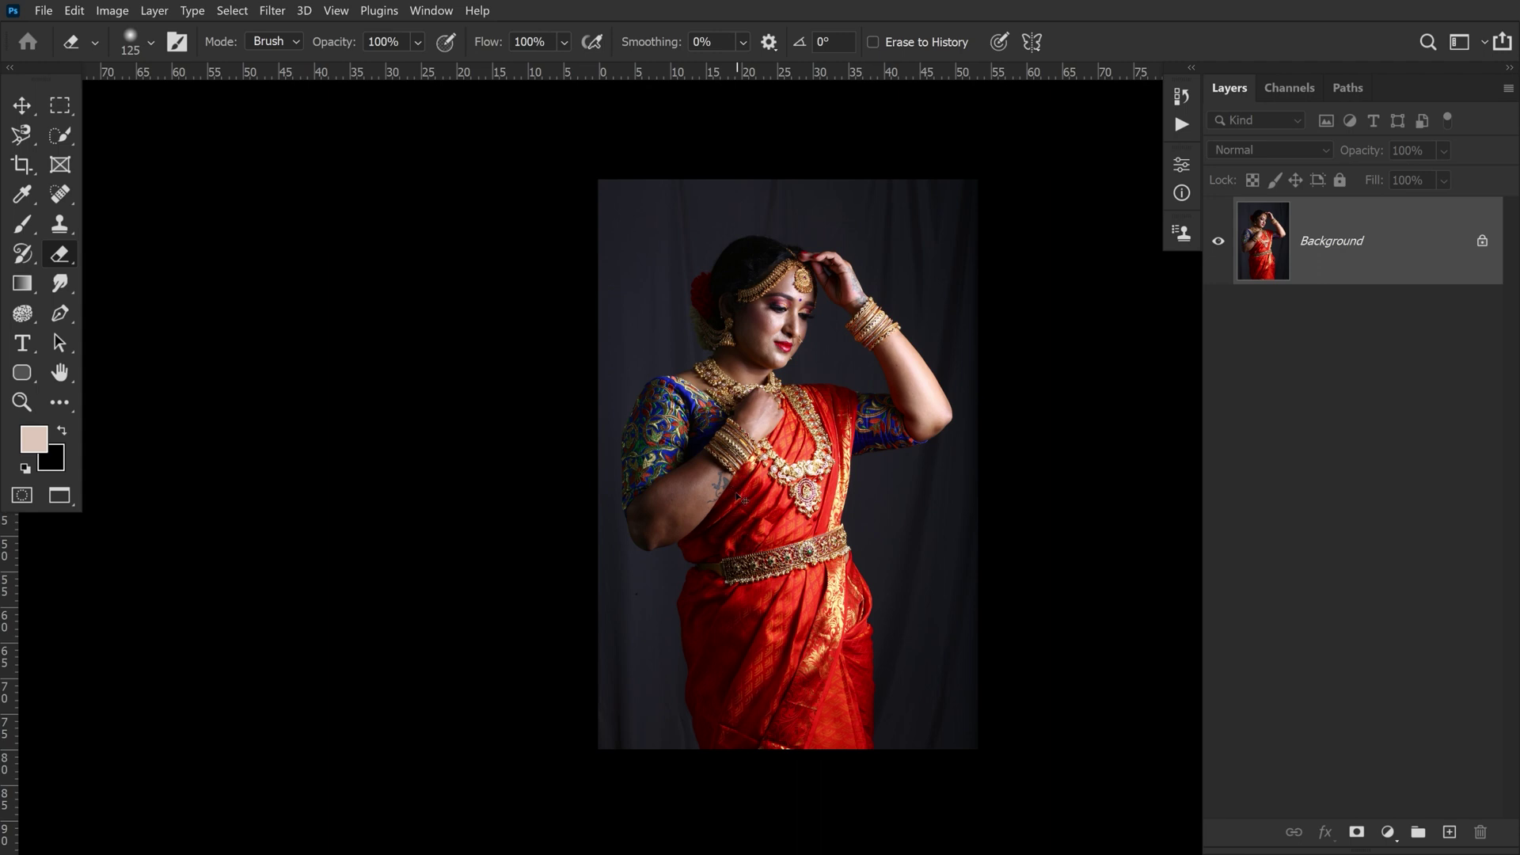
{"action": "key", "text": "ctrl+u"}
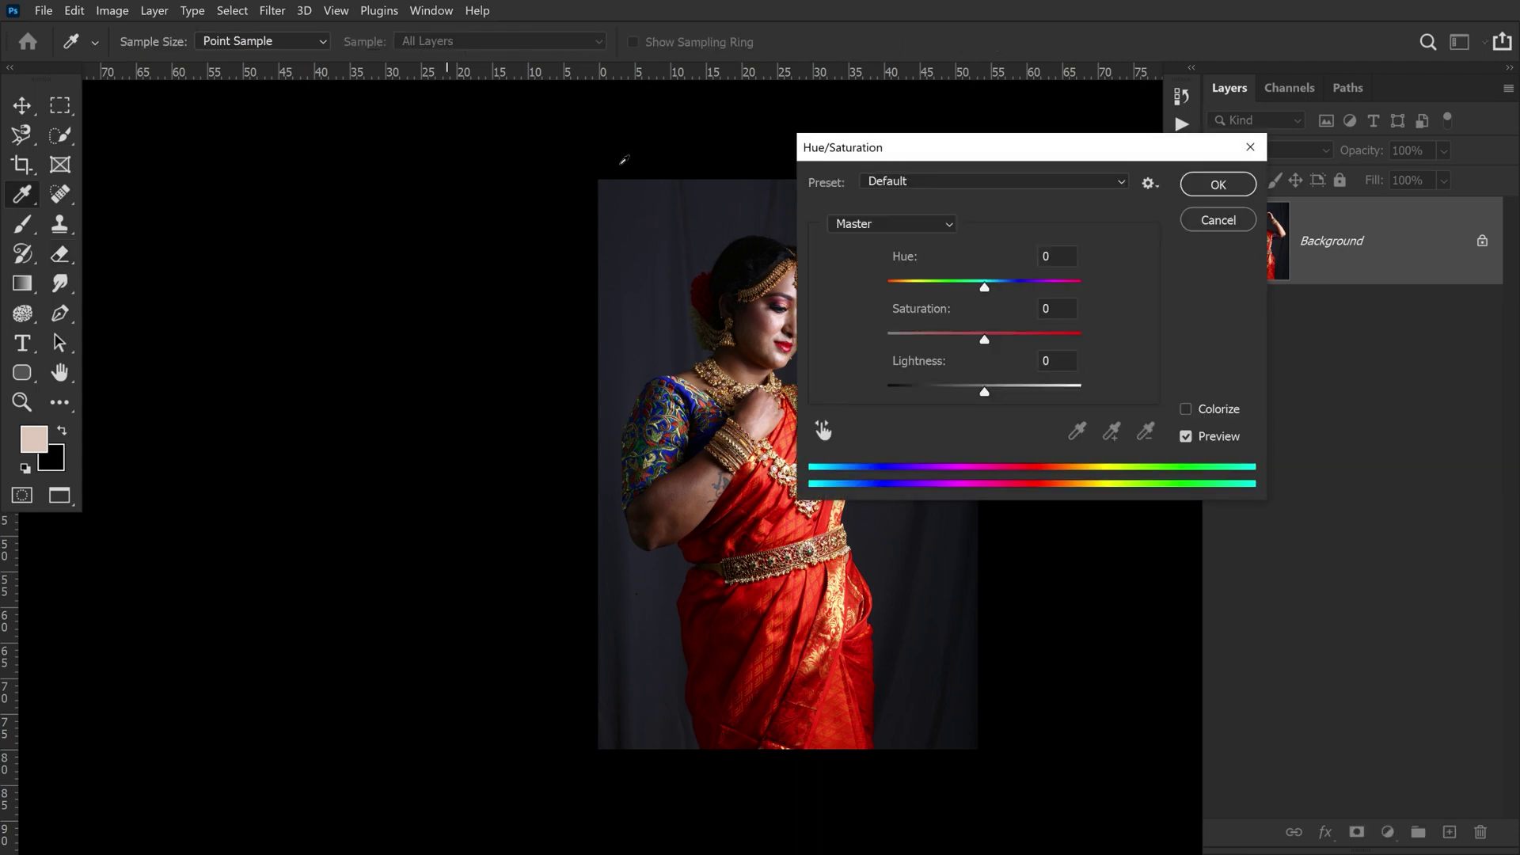
Move the Hue/Saturation dialog right of the photo and show its Master colour-range list
{"action": "mouse_move", "coordinate": [944, 147]}
{"action": "left_mouse_down"}
{"action": "mouse_move", "coordinate": [1122, 275]}
{"action": "mouse_move", "coordinate": [1145, 331]}
{"action": "left_mouse_up"}
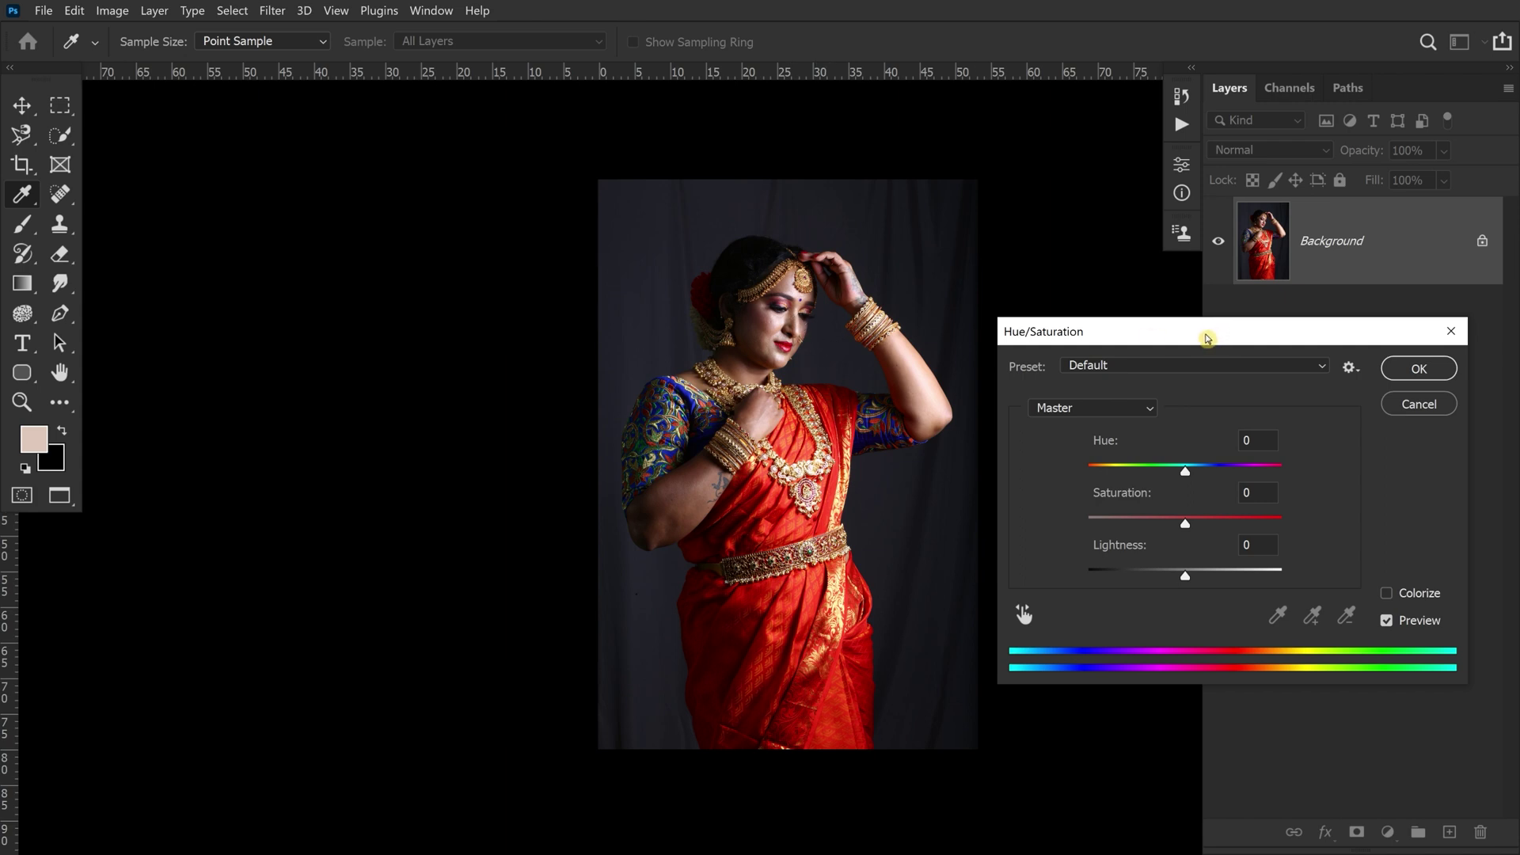
{"action": "left_click_drag", "start_coordinate": [1207, 338], "coordinate": [1240, 334]}
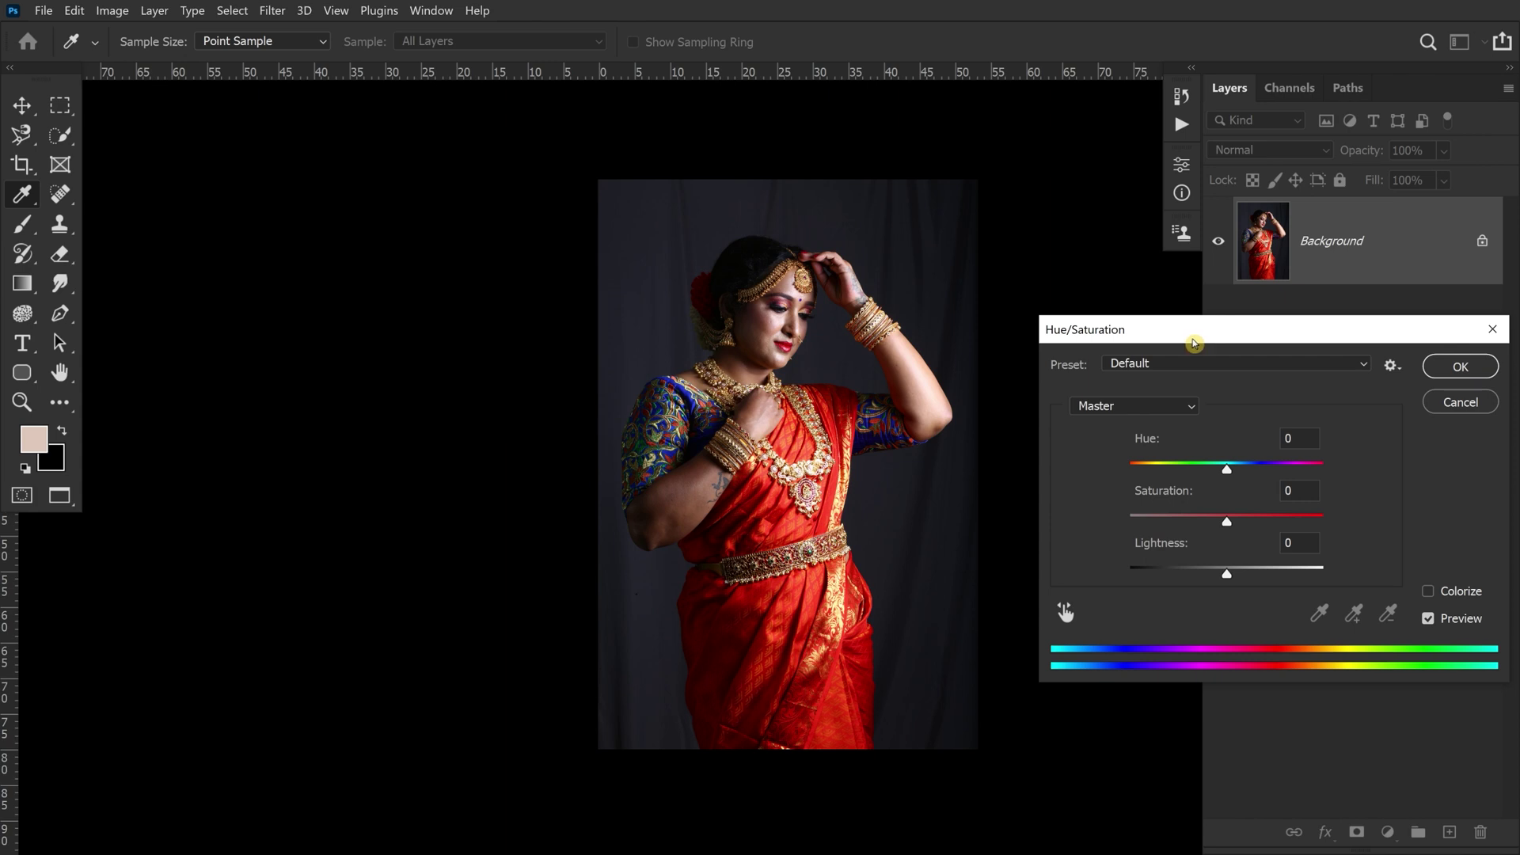
{"action": "left_click_drag", "start_coordinate": [1202, 336], "coordinate": [1187, 340]}
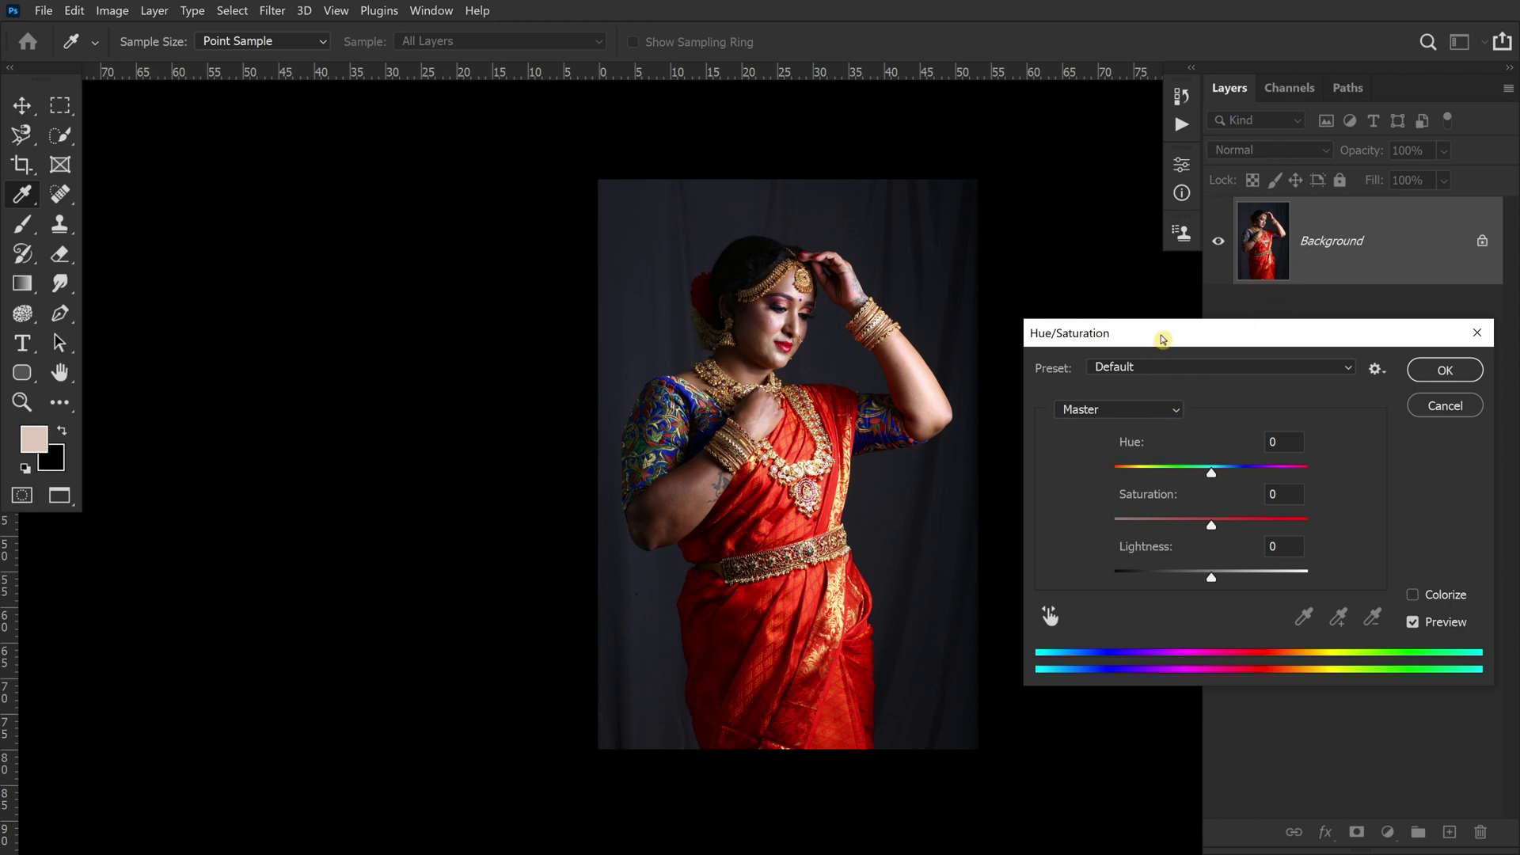
{"action": "left_click_drag", "start_coordinate": [1163, 339], "coordinate": [1165, 315]}
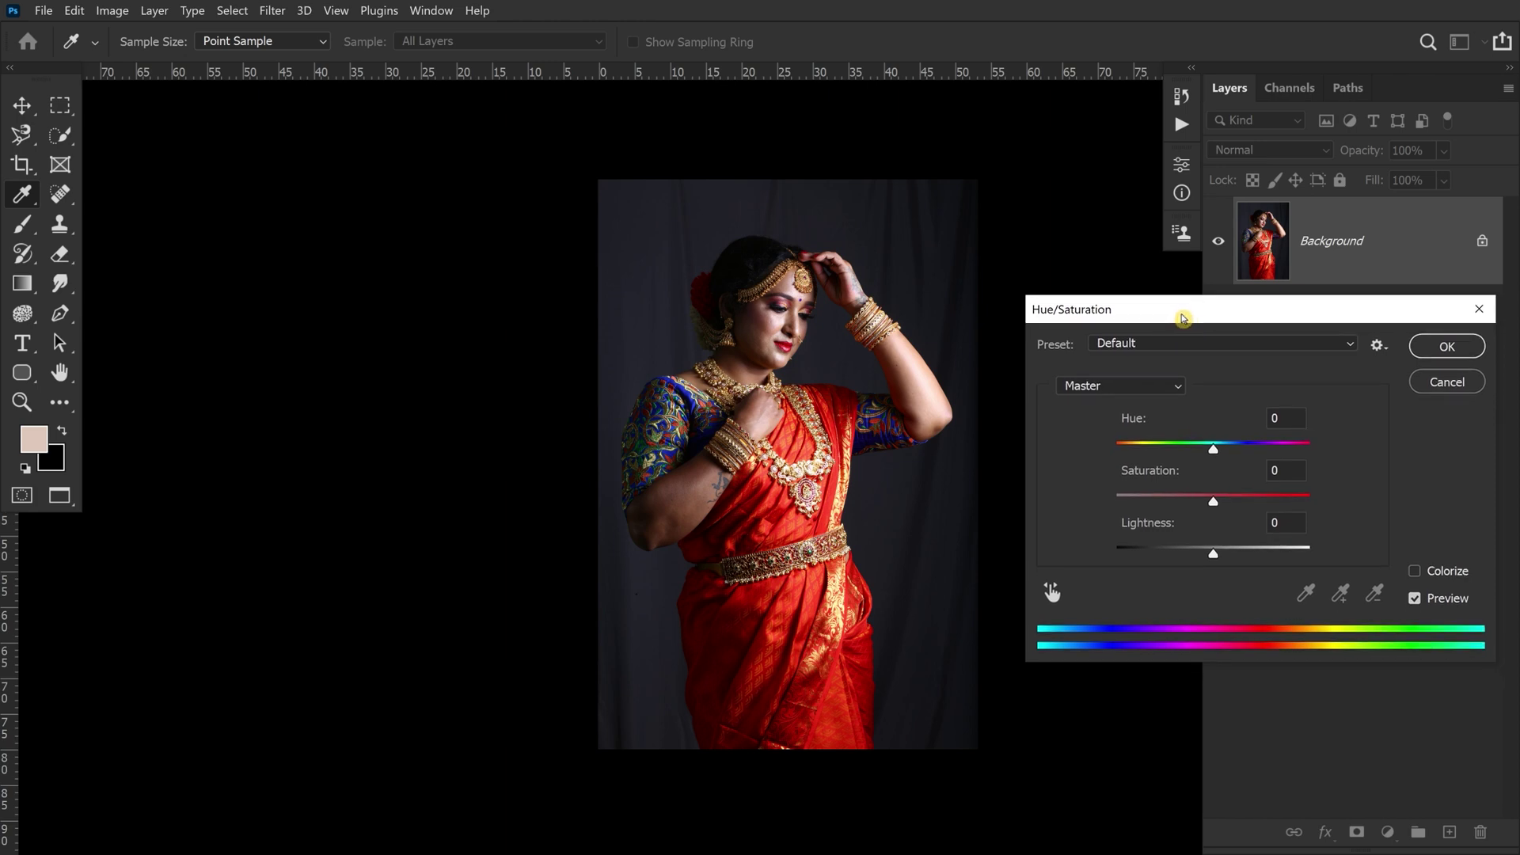
{"action": "left_click", "coordinate": [1177, 388]}
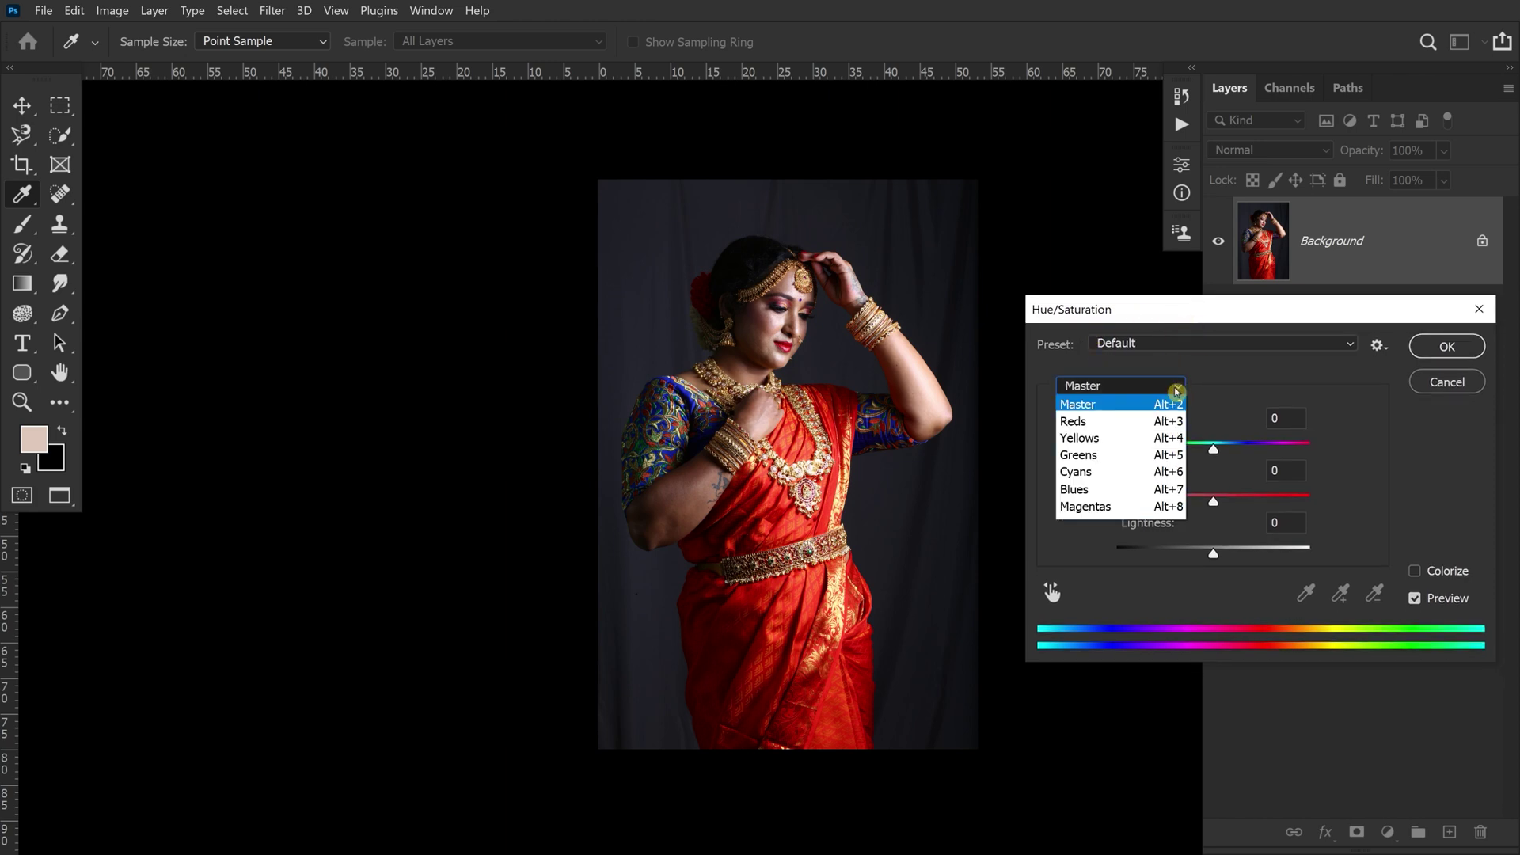
Target Reds in Hue/Saturation and set their Saturation to -100, greying the sari
{"action": "left_click", "coordinate": [1148, 422]}
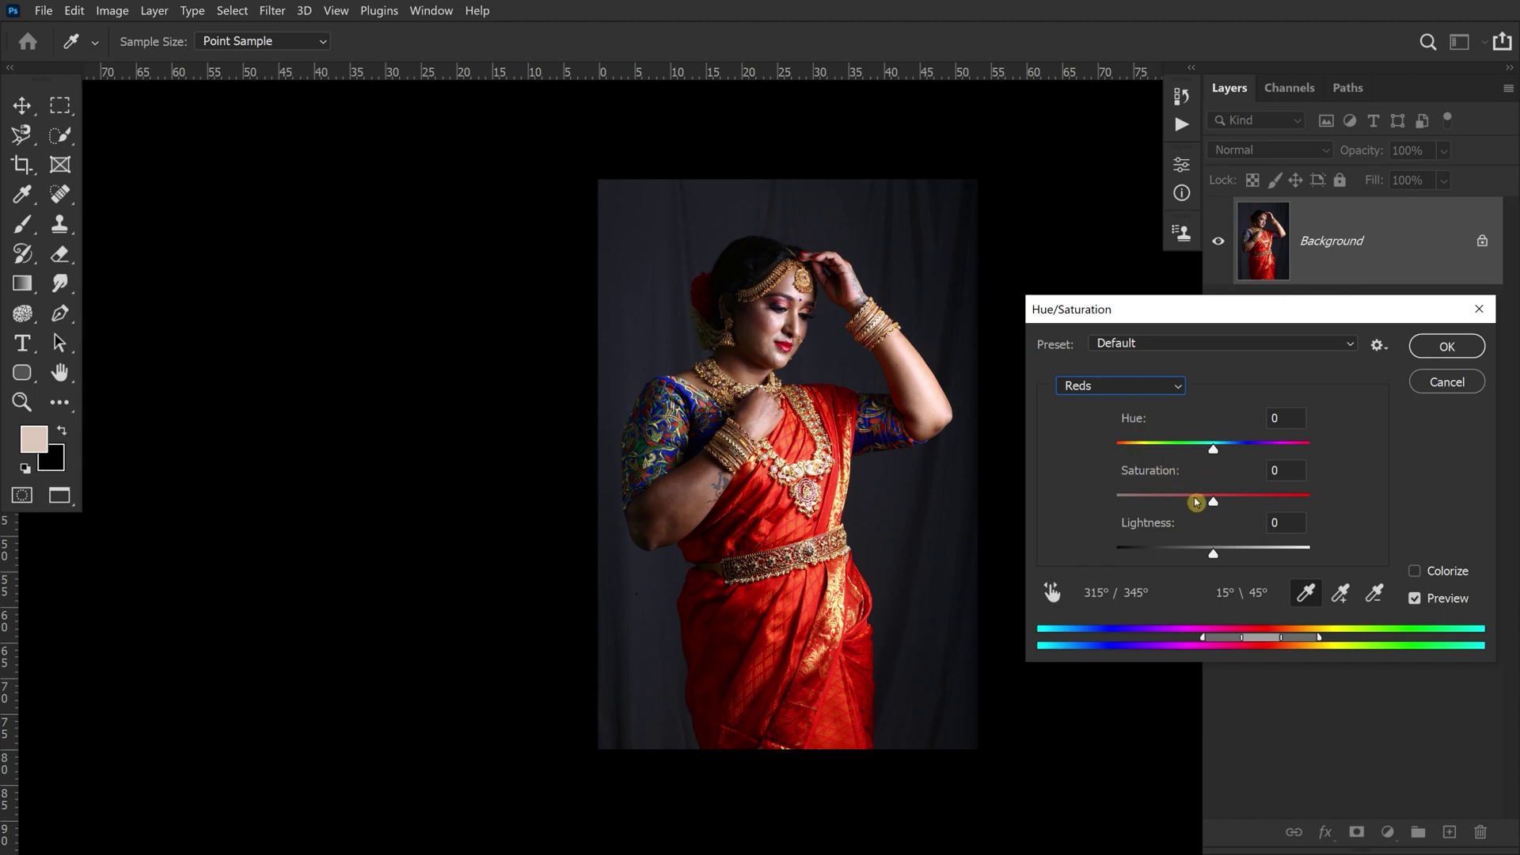
{"action": "left_click_drag", "start_coordinate": [1212, 508], "coordinate": [1094, 505]}
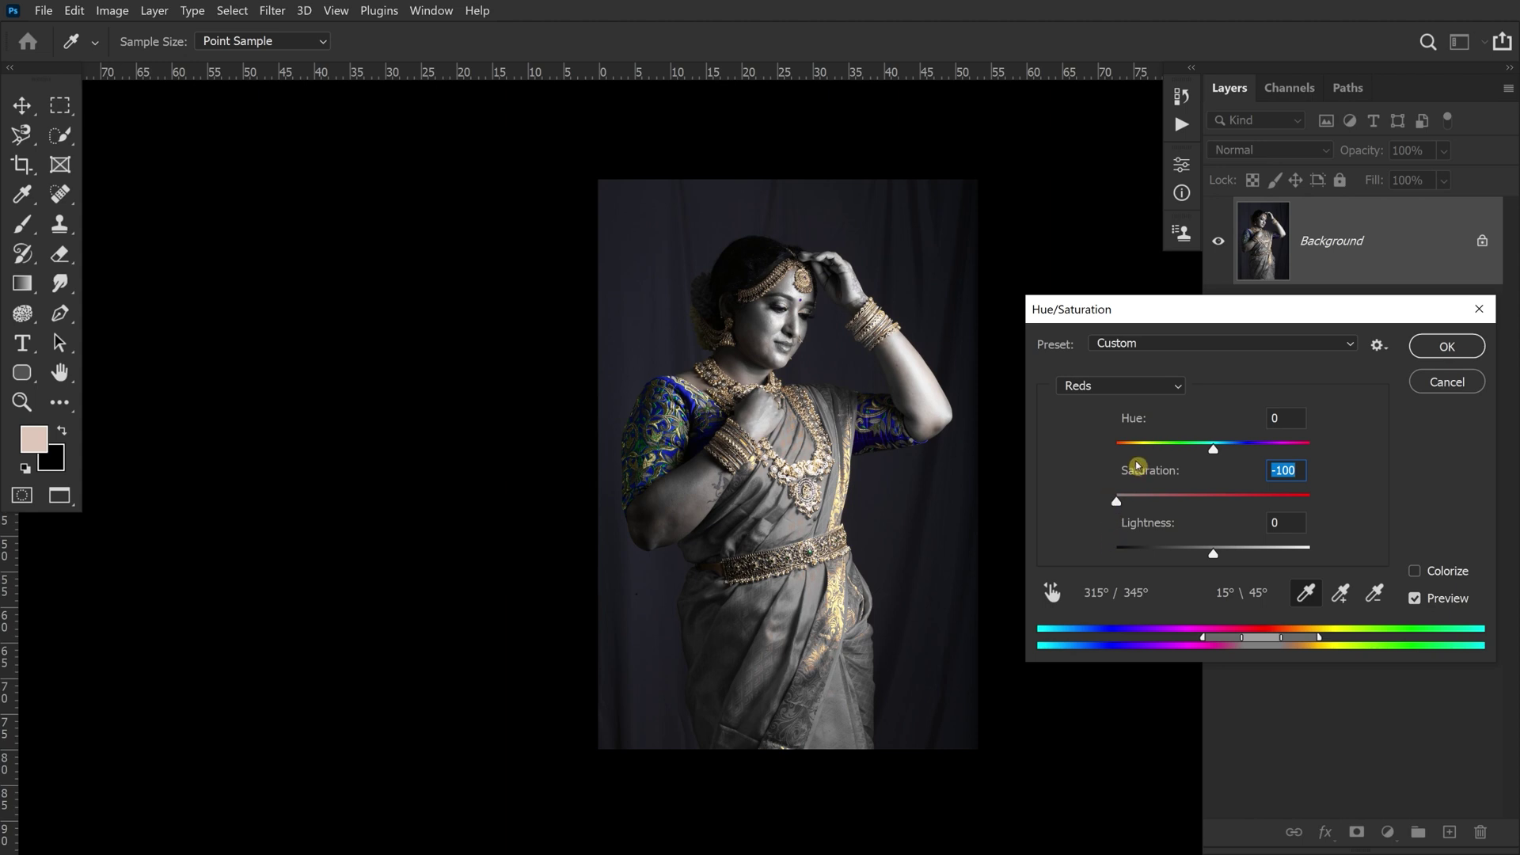
{"action": "left_click", "coordinate": [1178, 392]}
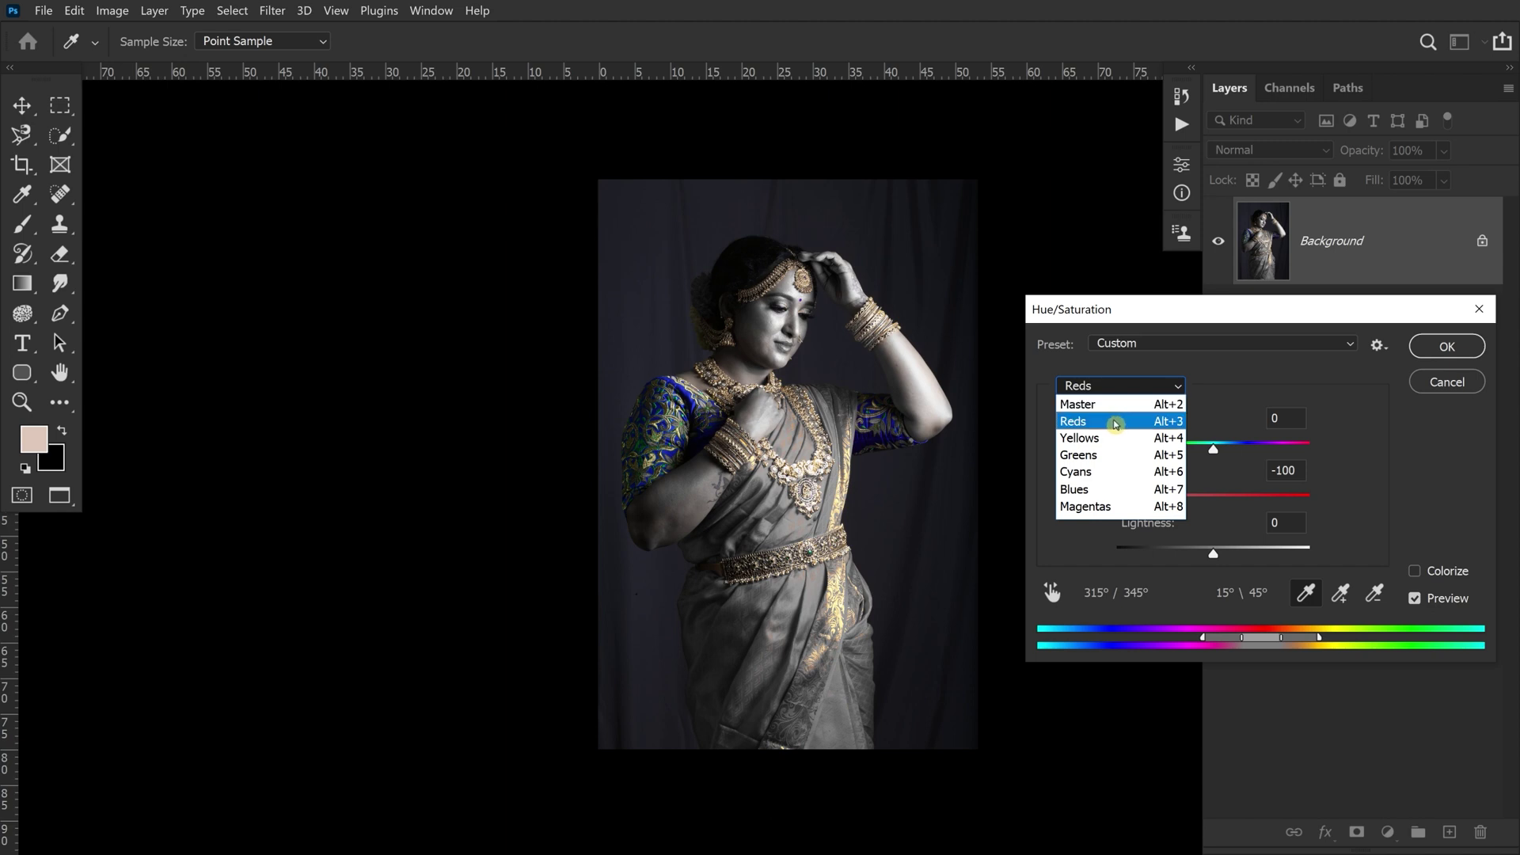
{"action": "left_click", "coordinate": [1232, 387]}
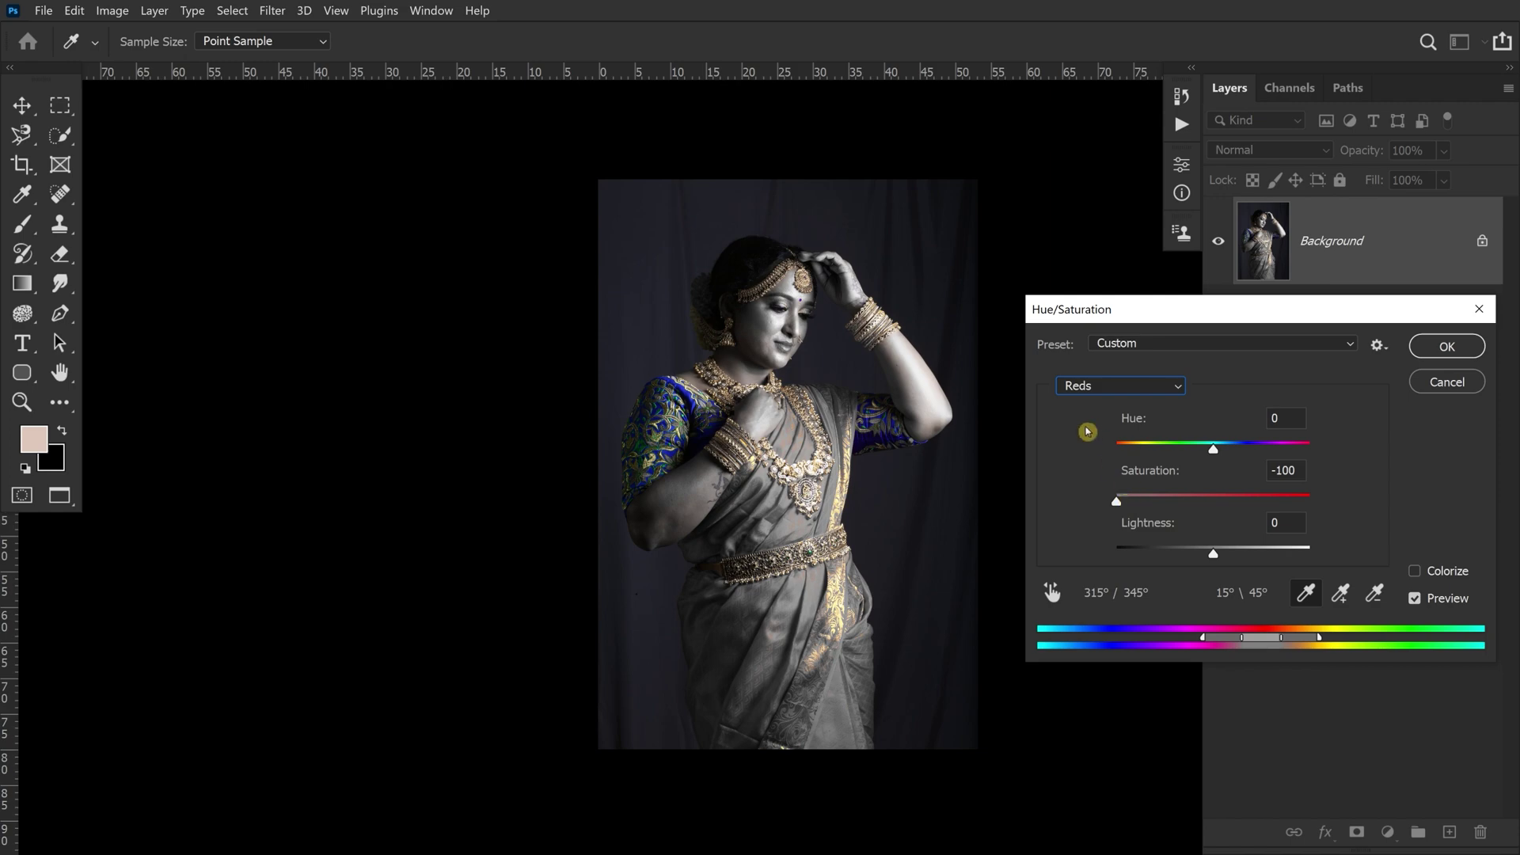
Zoom in on the portrait and try shifting the Reds hue range, then undo it
{"action": "key", "text": "ctrl+plus"}
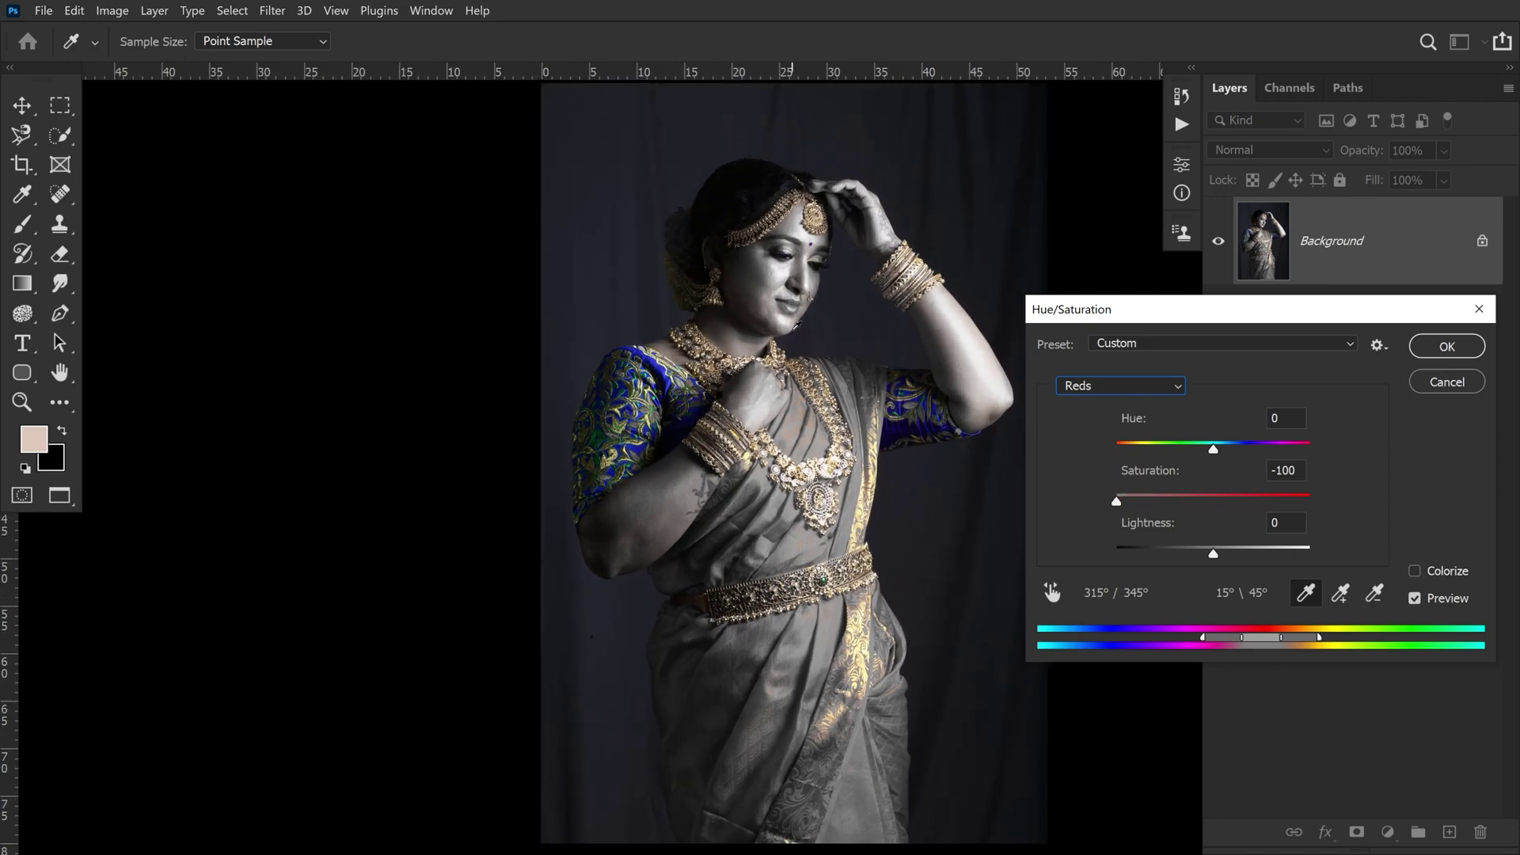
{"action": "key", "text": "ctrl+plus"}
{"action": "key", "text": "ctrl+plus"}
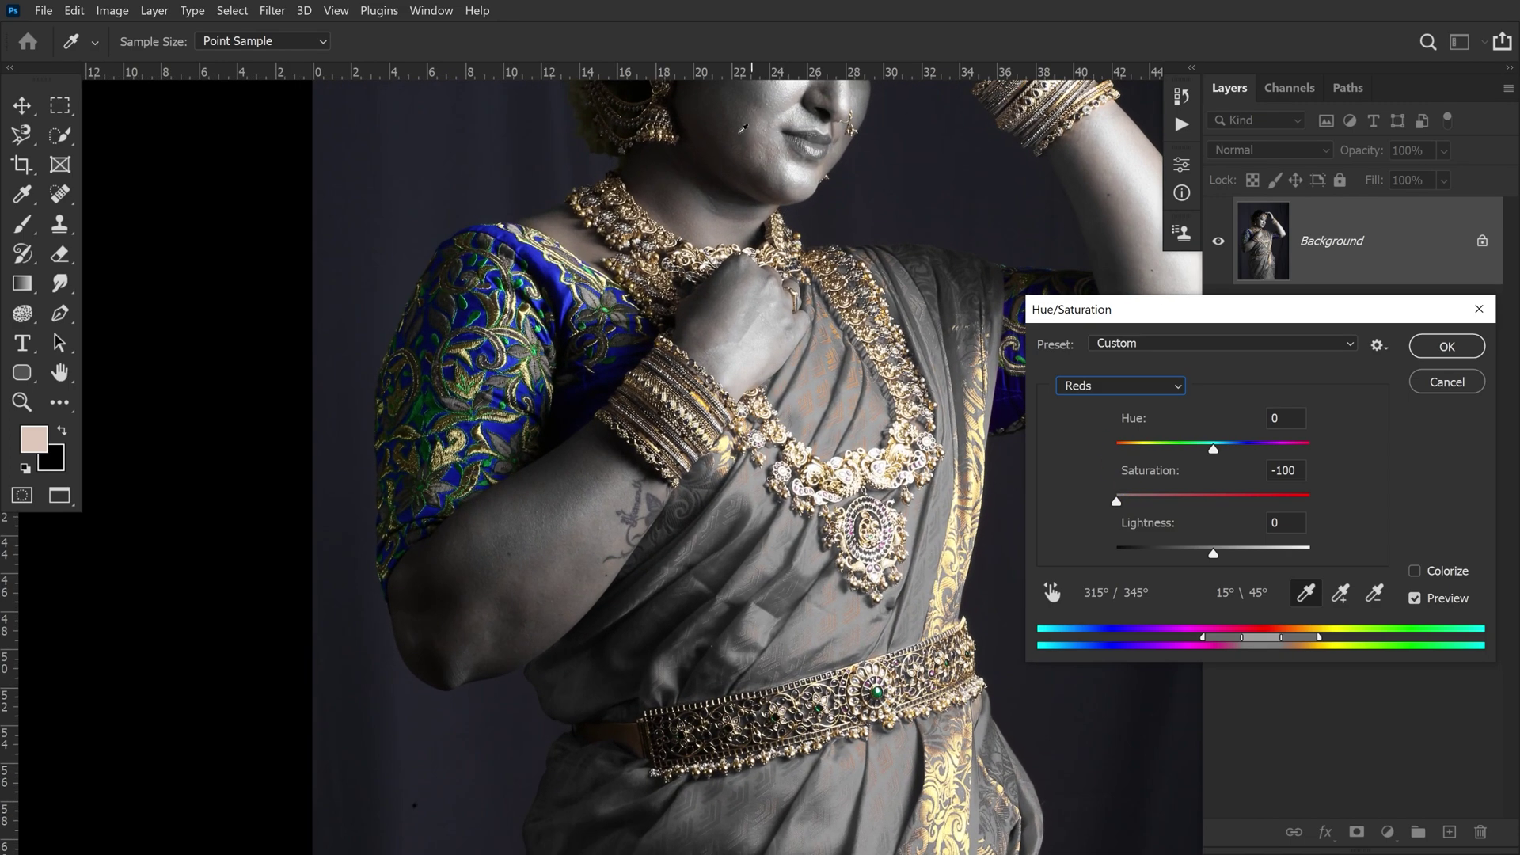
{"action": "scroll", "coordinate": [702, 190], "scroll_direction": "up", "scroll_amount": 5}
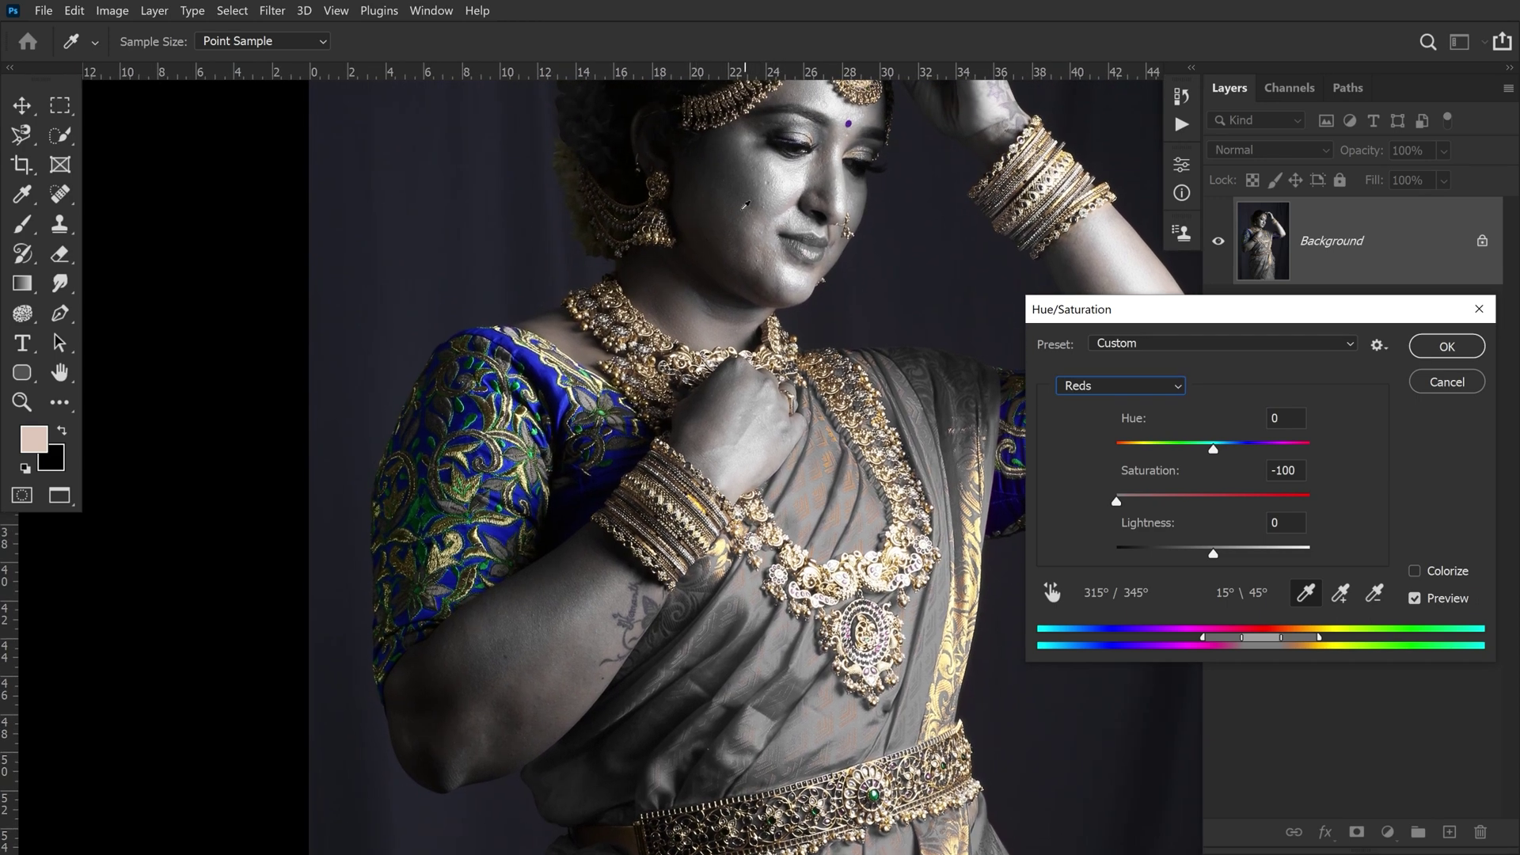
{"action": "left_click", "coordinate": [1223, 631]}
{"action": "left_click_drag", "start_coordinate": [1282, 643], "coordinate": [758, 326]}
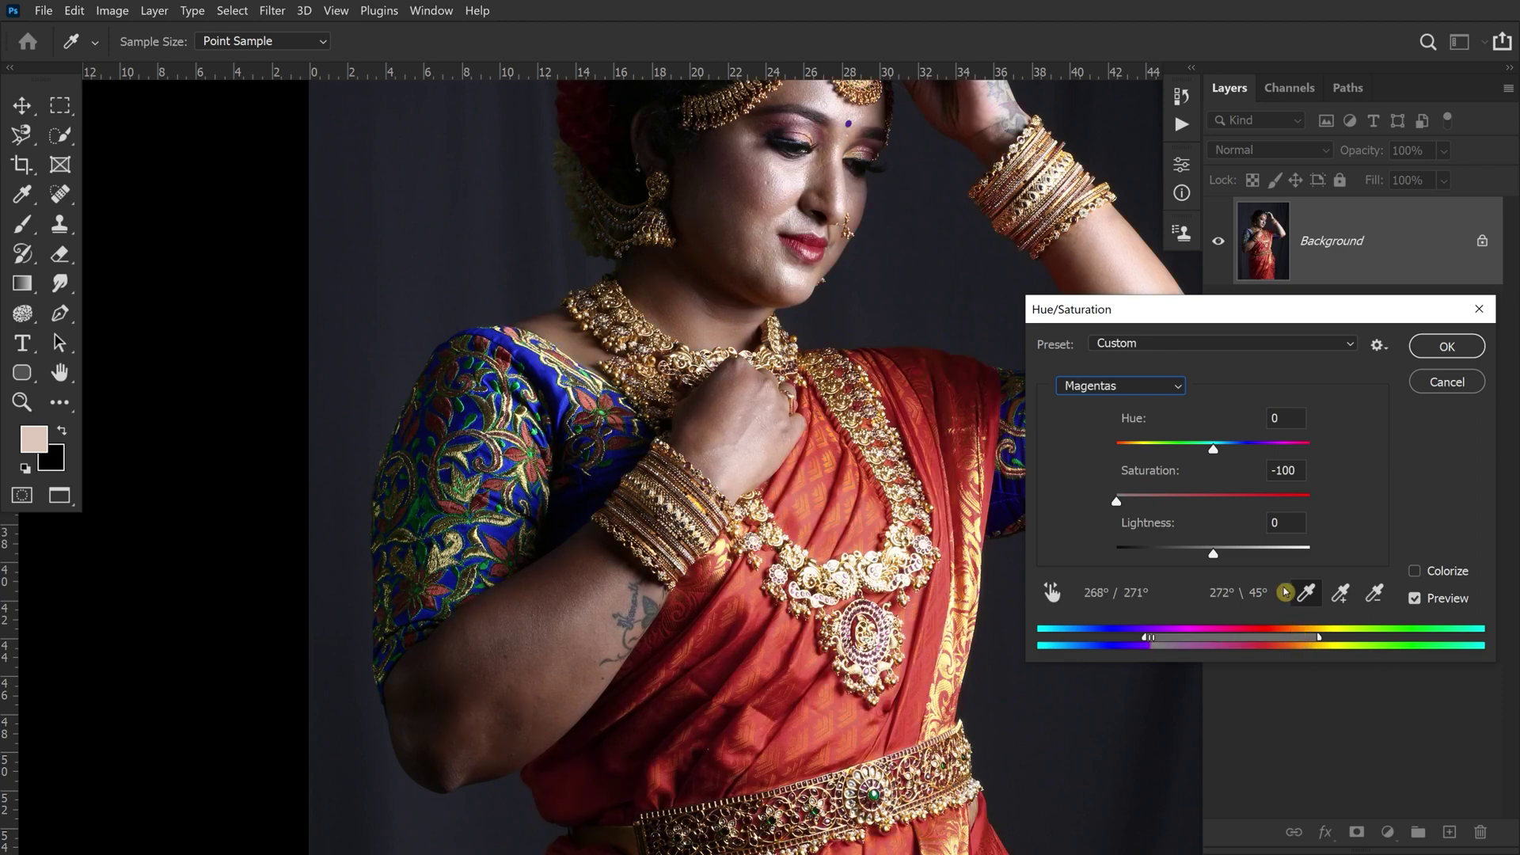
{"action": "key", "text": "ctrl+z"}
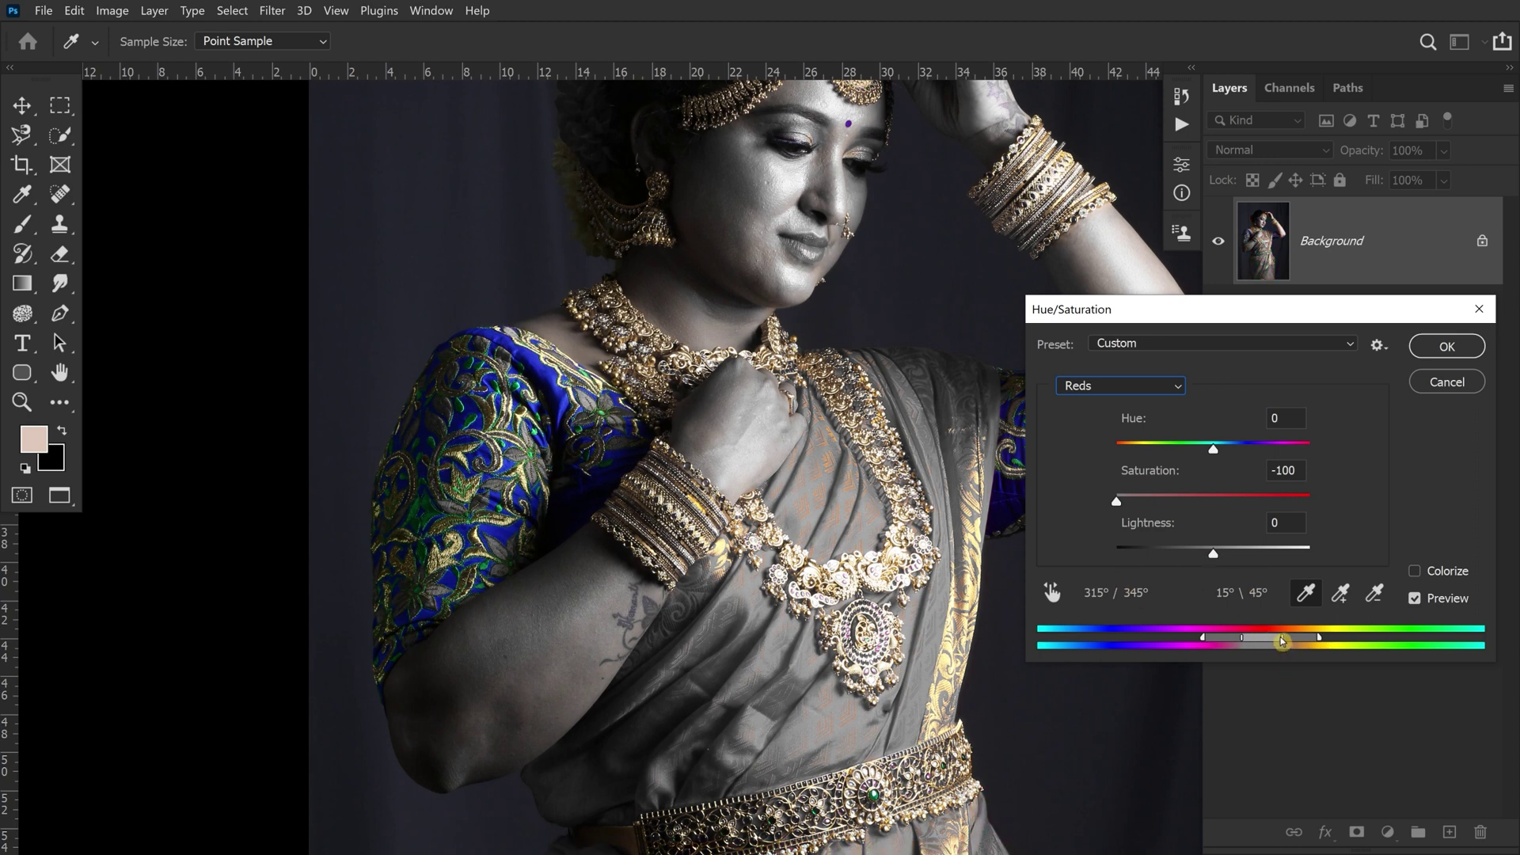
Adjust the Reds range handles to 30°/33° so leftover orange tints turn grey
{"action": "left_click_drag", "start_coordinate": [1284, 644], "coordinate": [1292, 642]}
{"action": "left_click_drag", "start_coordinate": [1321, 643], "coordinate": [1299, 643]}
{"action": "left_click", "coordinate": [1224, 656]}
{"action": "left_click_drag", "start_coordinate": [1294, 639], "coordinate": [1300, 639]}
{"action": "left_click", "coordinate": [1130, 385]}
Target Blues and set their Saturation to -100, greying the blouse
{"action": "left_click", "coordinate": [1097, 489]}
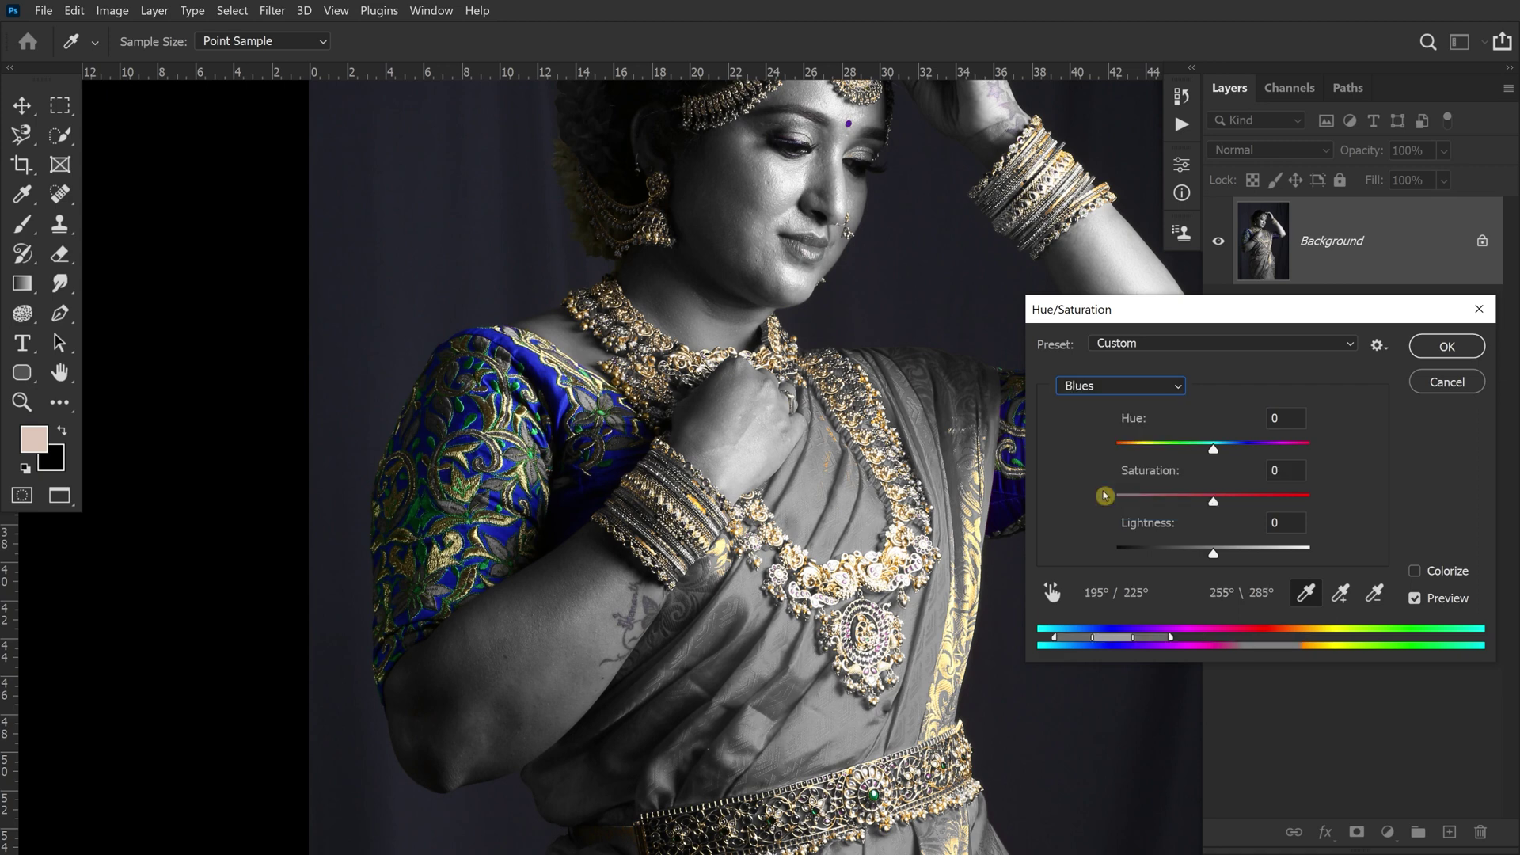
{"action": "mouse_move", "coordinate": [1108, 496]}
{"action": "left_mouse_down"}
{"action": "mouse_move", "coordinate": [1205, 502]}
{"action": "mouse_move", "coordinate": [1040, 500]}
{"action": "left_mouse_up"}
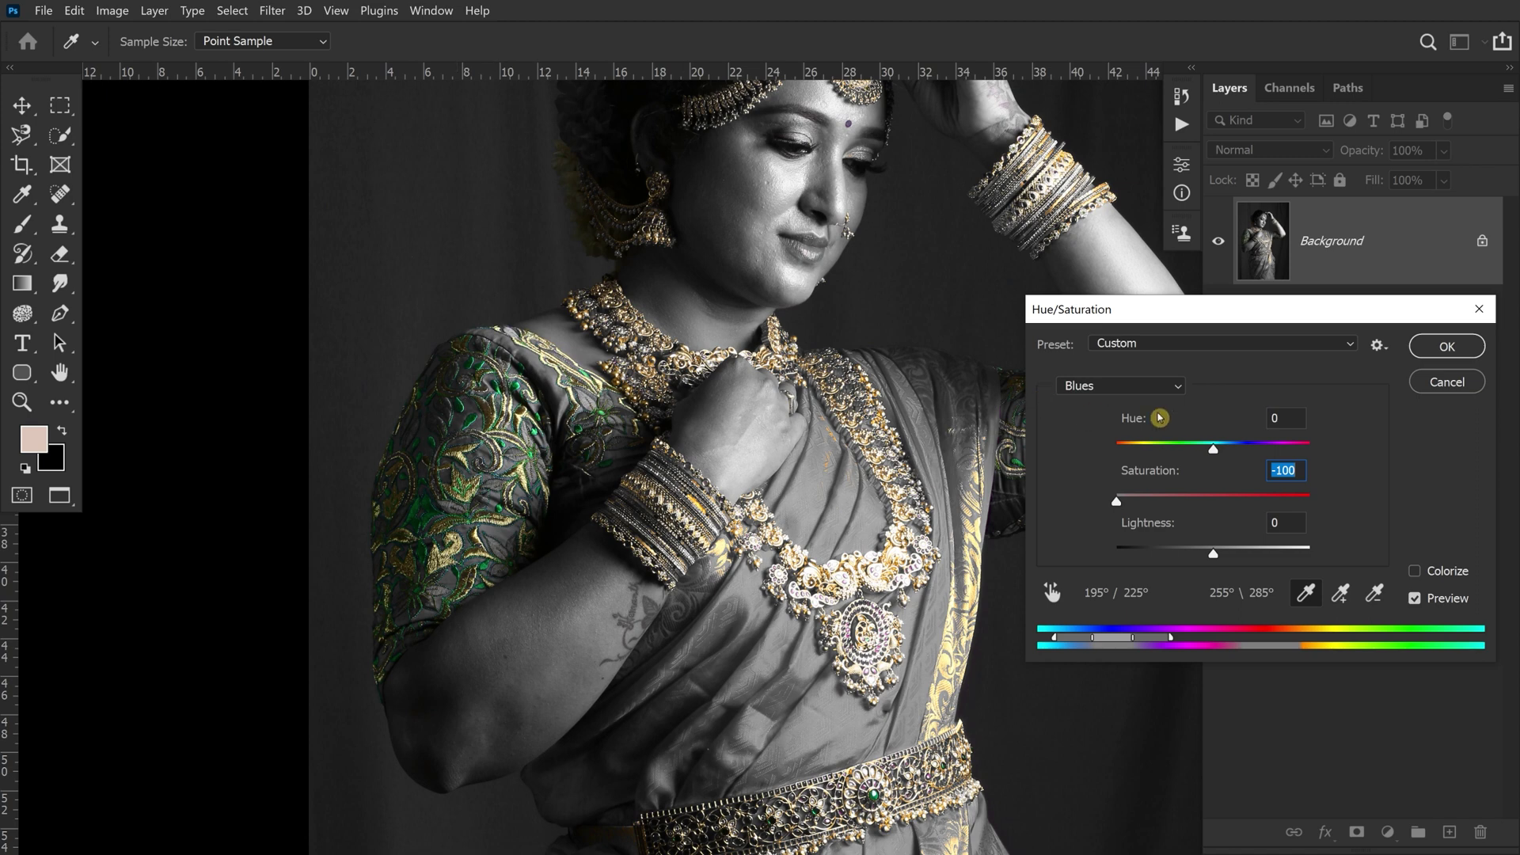
{"action": "left_click", "coordinate": [1175, 386]}
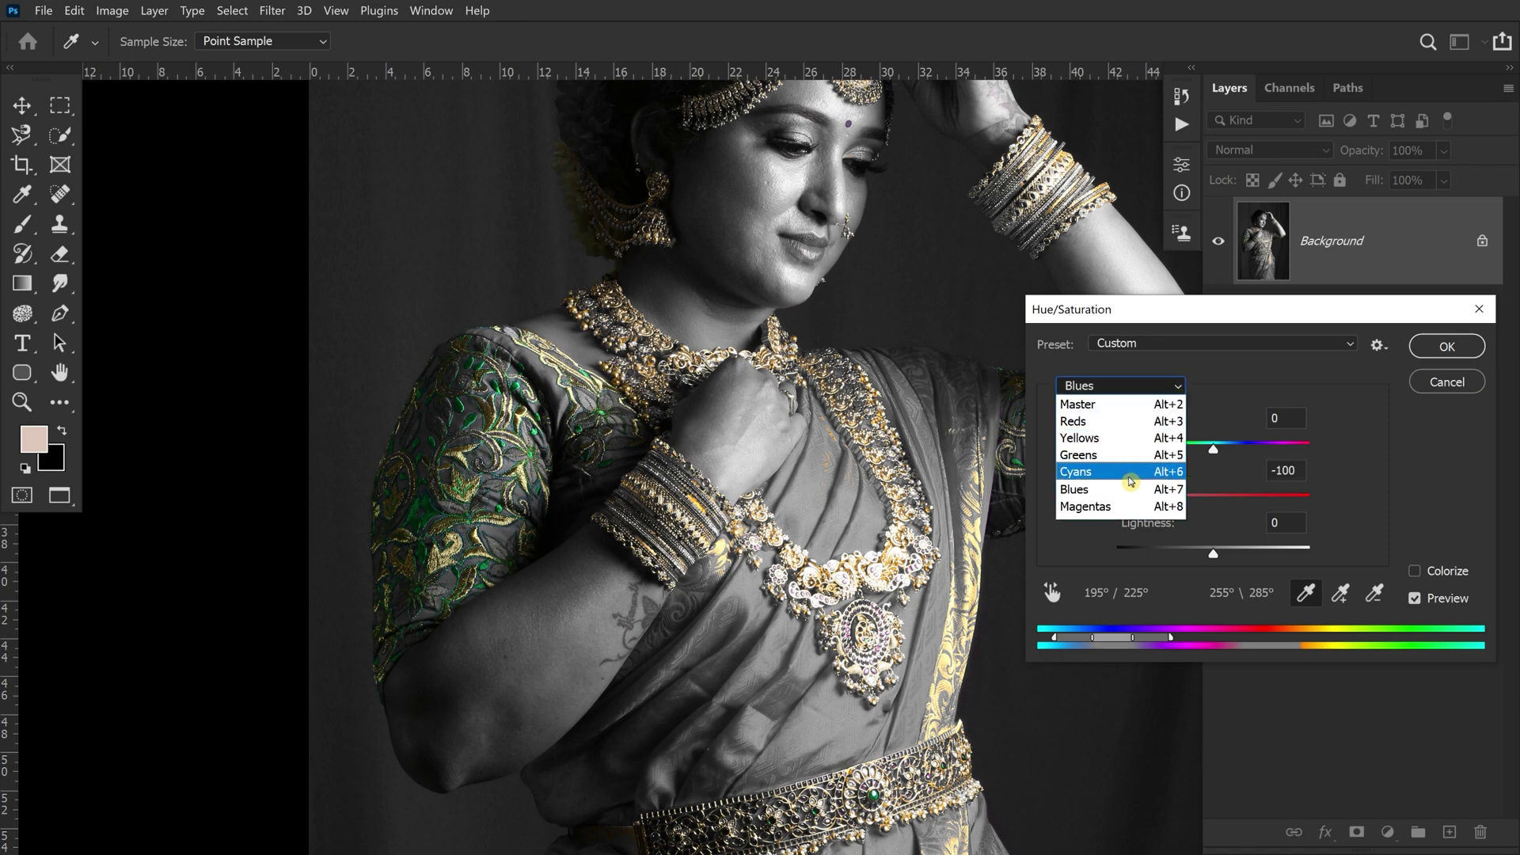
Set Saturation to -100 for both the Greens and Cyans ranges
{"action": "left_click", "coordinate": [1123, 457]}
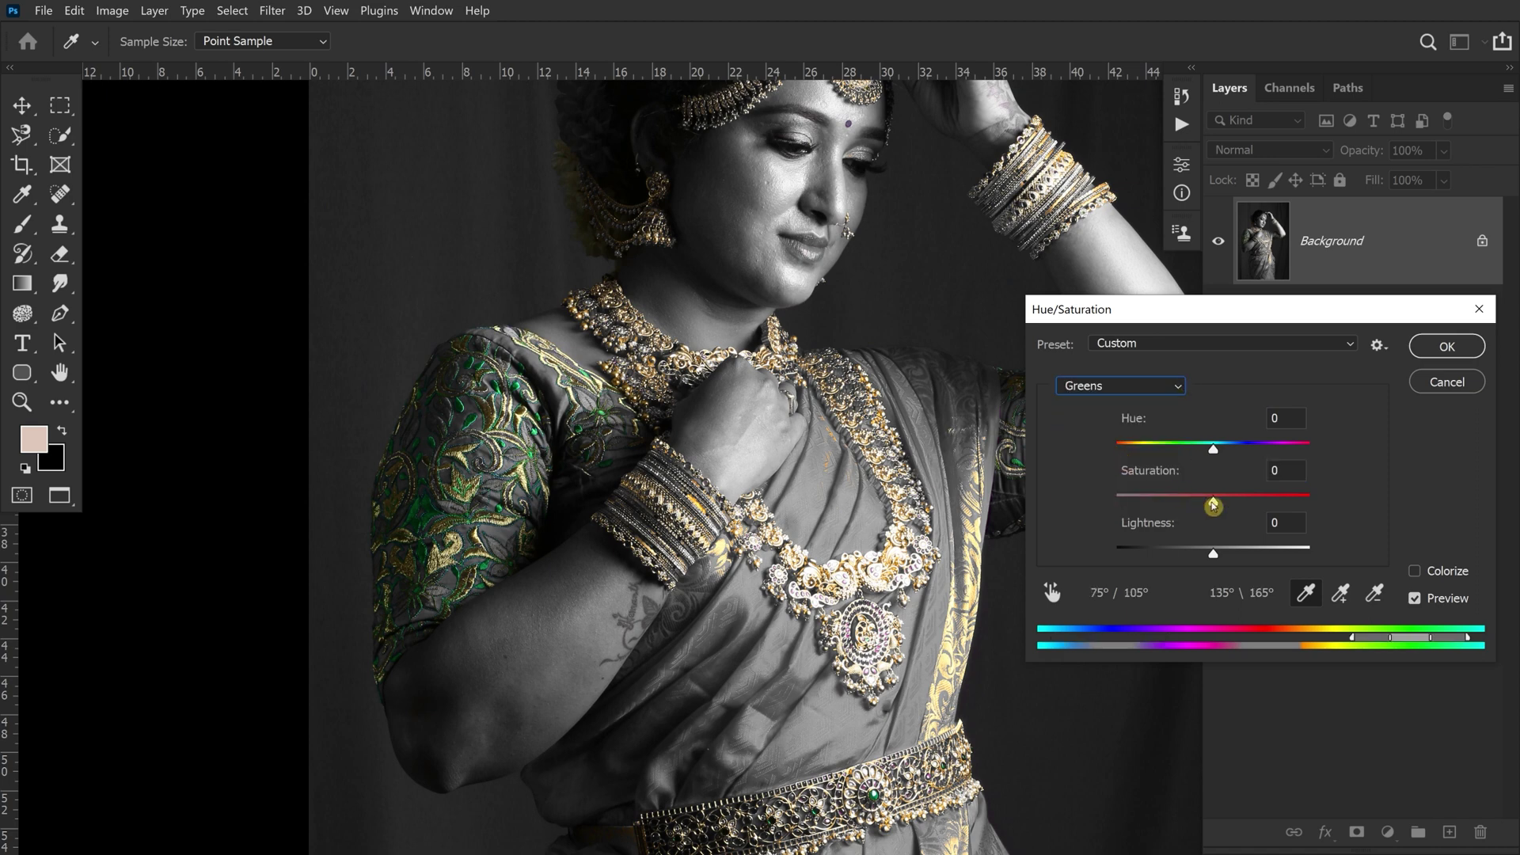
{"action": "left_click_drag", "start_coordinate": [1213, 505], "coordinate": [1065, 508]}
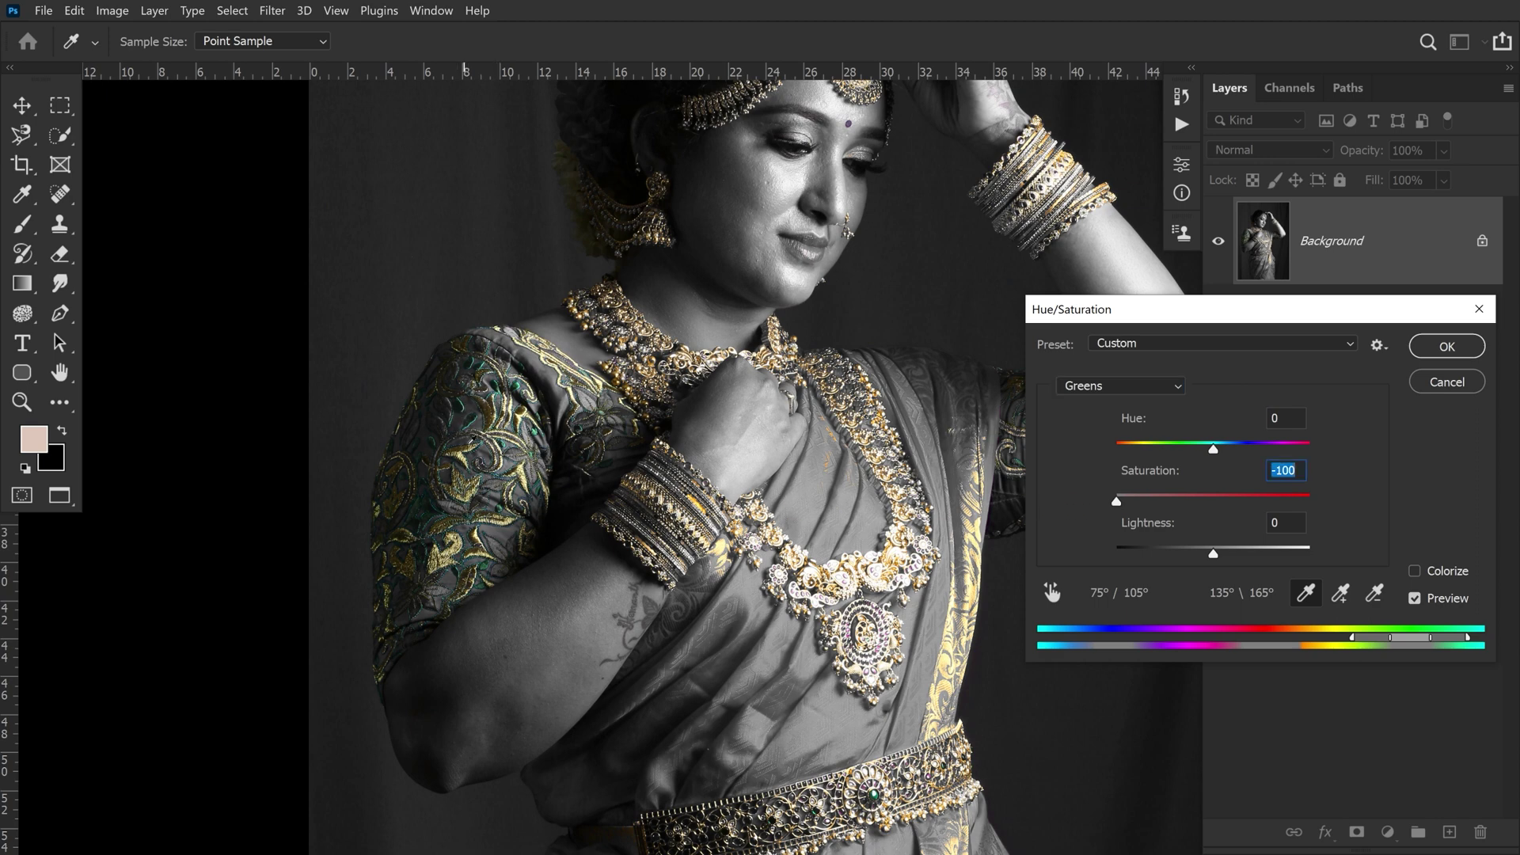
{"action": "left_click", "coordinate": [1171, 388]}
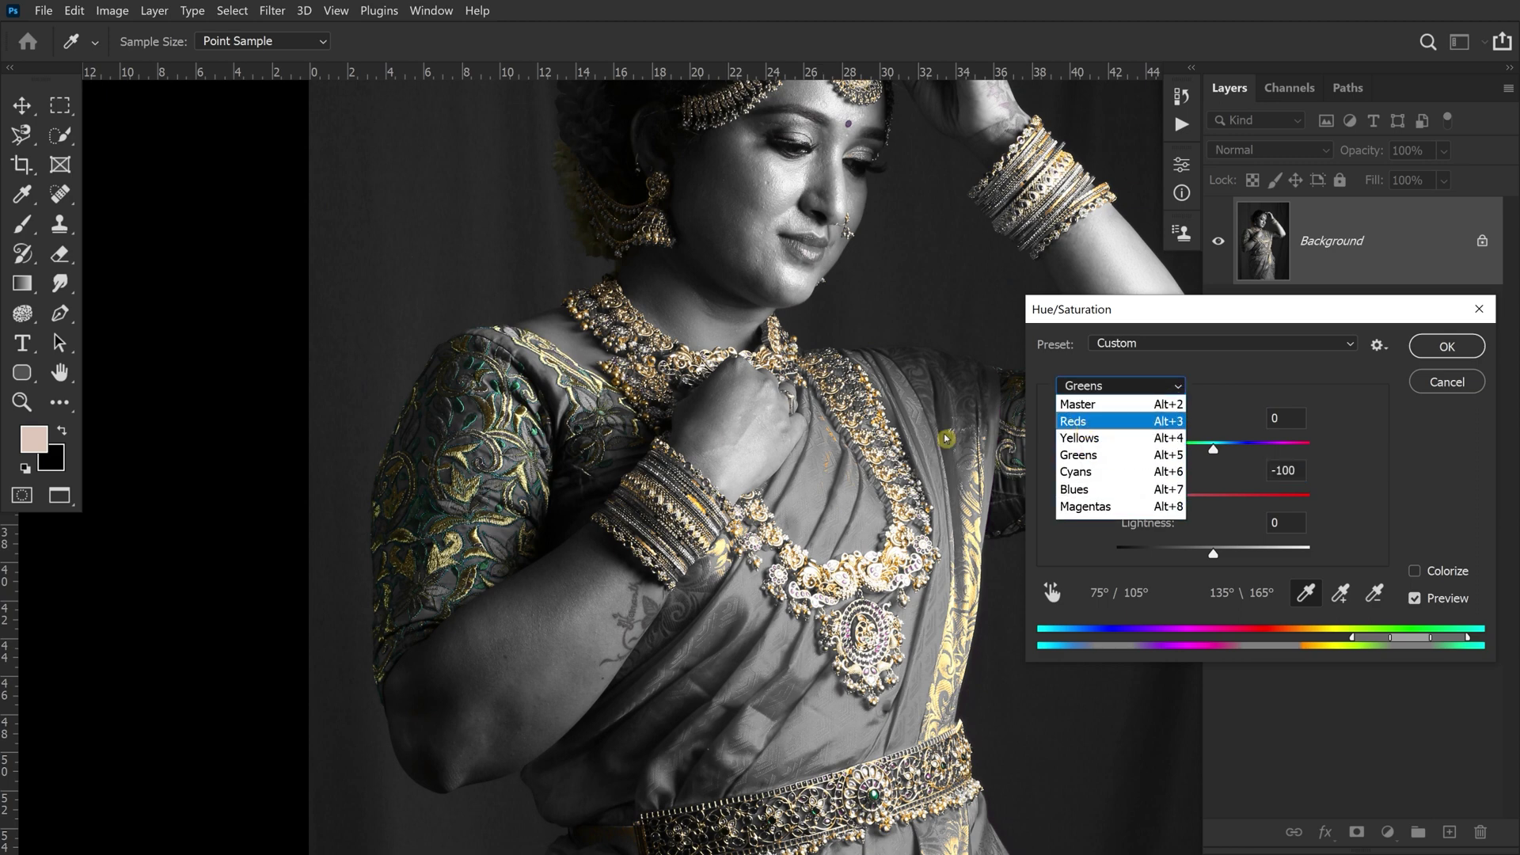
{"action": "left_click", "coordinate": [1097, 472]}
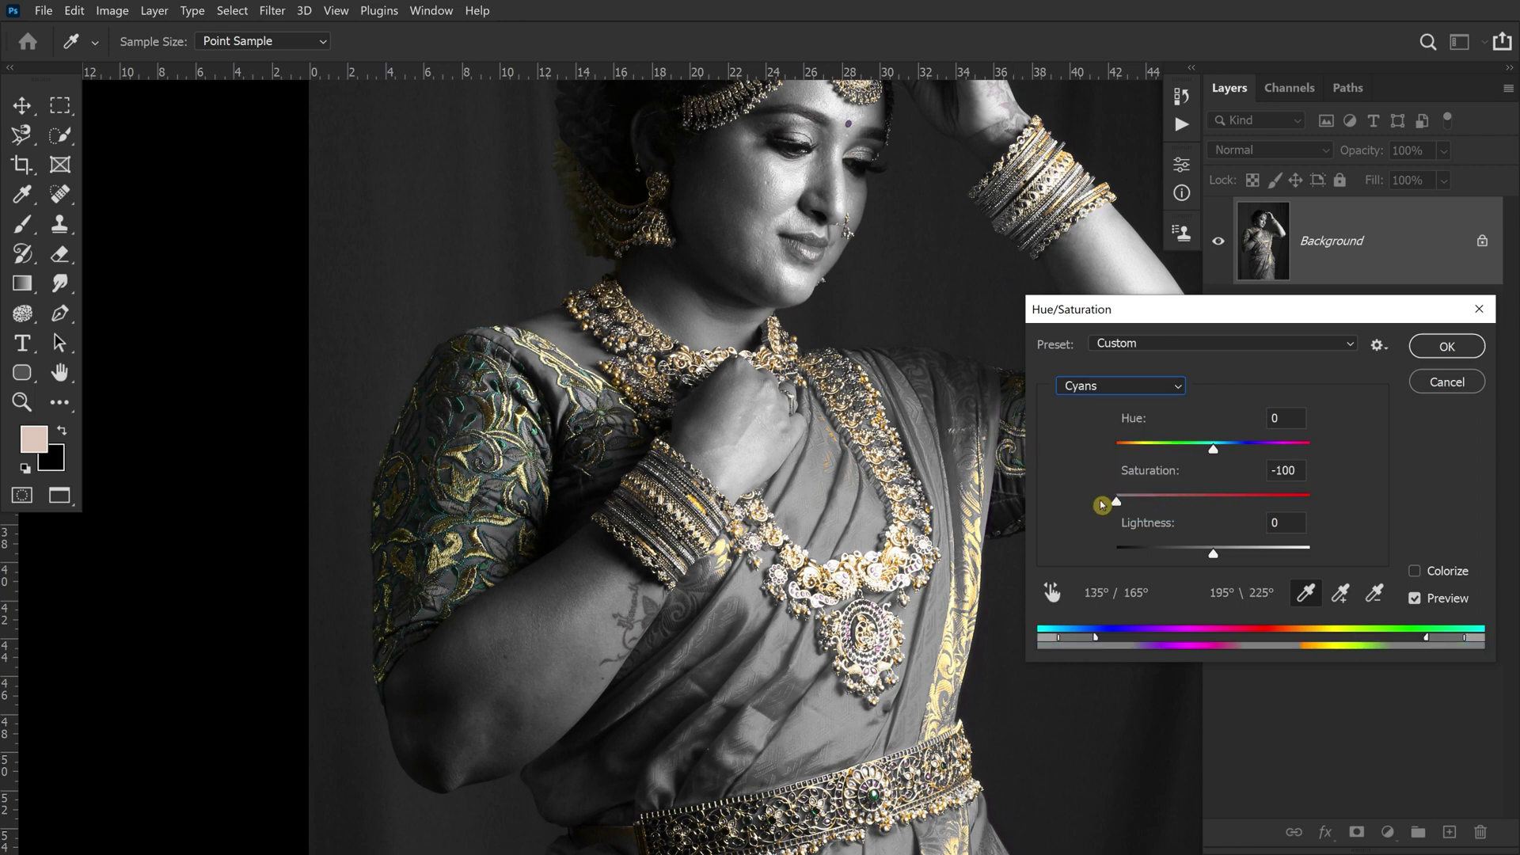
{"action": "left_click_drag", "start_coordinate": [1213, 501], "coordinate": [1089, 507]}
Set Magentas Saturation to -100, zoom out, and commit the Hue/Saturation adjustment
{"action": "left_click", "coordinate": [1172, 386]}
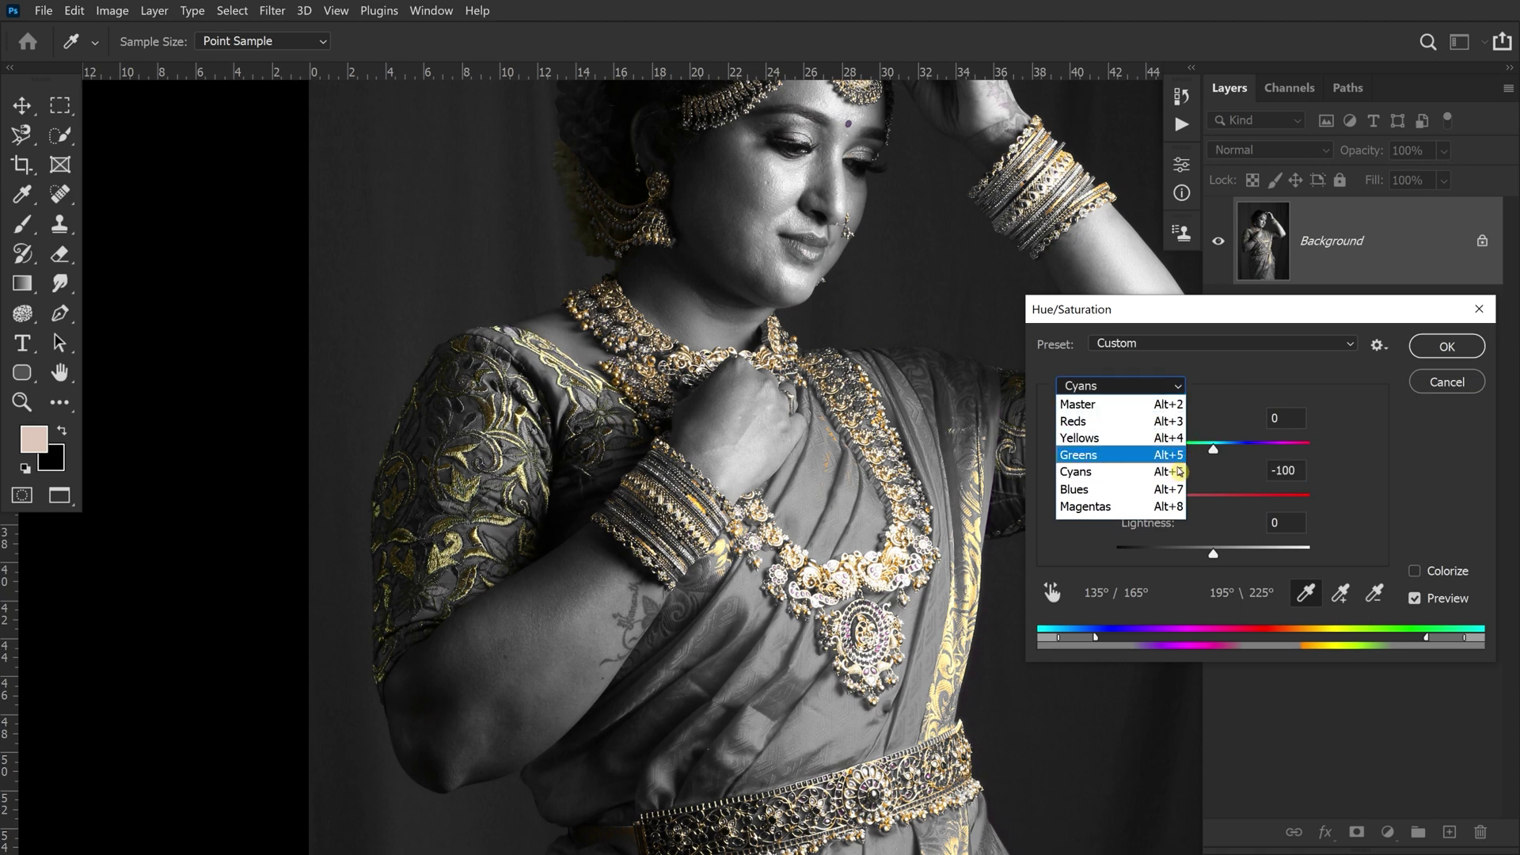
{"action": "left_click", "coordinate": [1163, 507]}
{"action": "left_click_drag", "start_coordinate": [1213, 501], "coordinate": [1065, 501]}
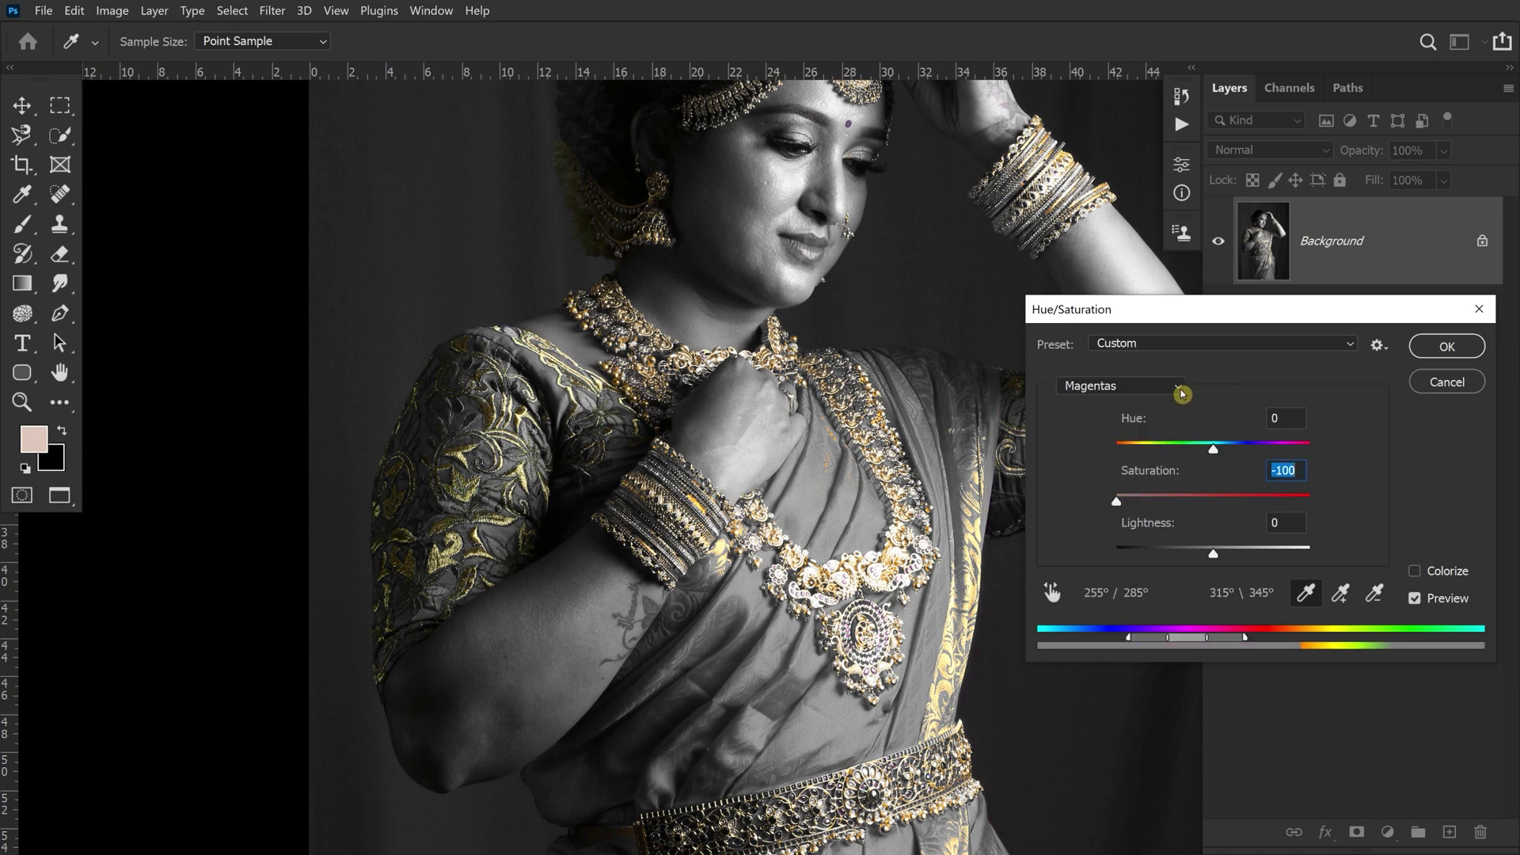
{"action": "key", "text": "ctrl+minus"}
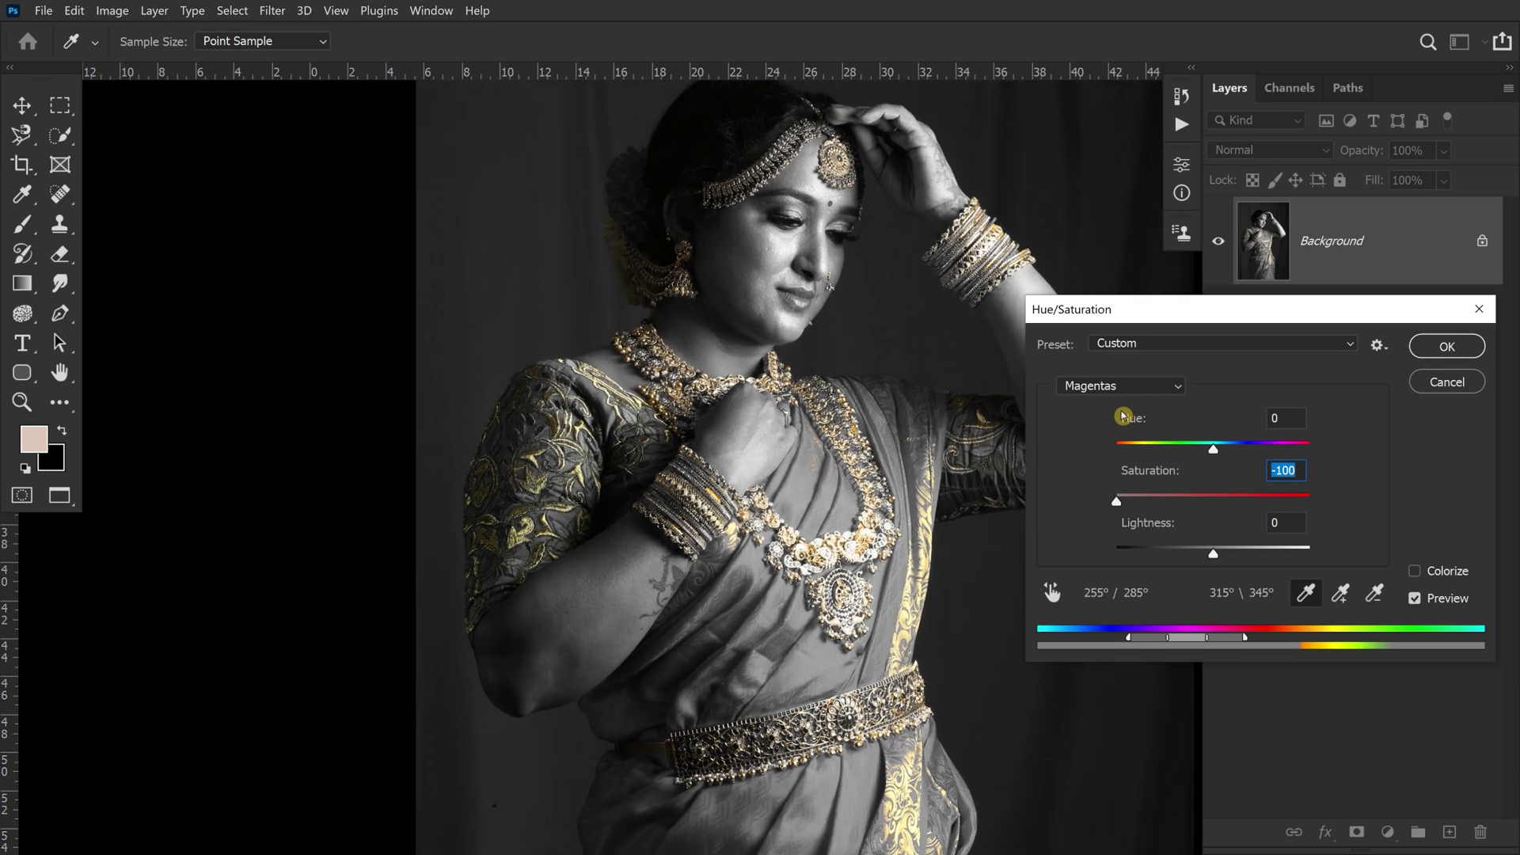
{"action": "key", "text": "ctrl+minus"}
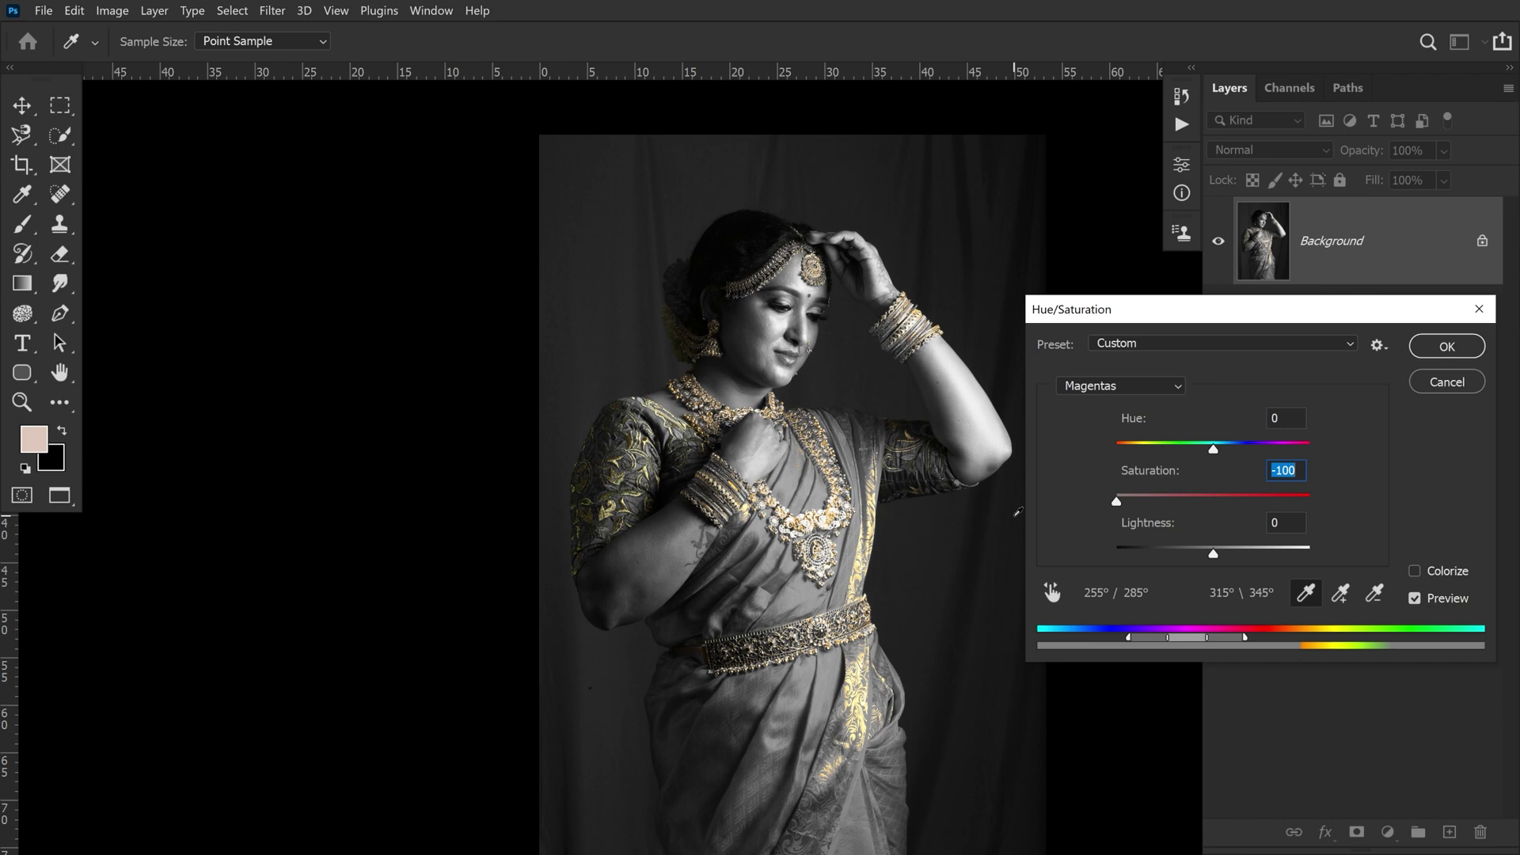
{"action": "left_click", "coordinate": [1457, 347]}
{"action": "key", "text": "ctrl+minus"}
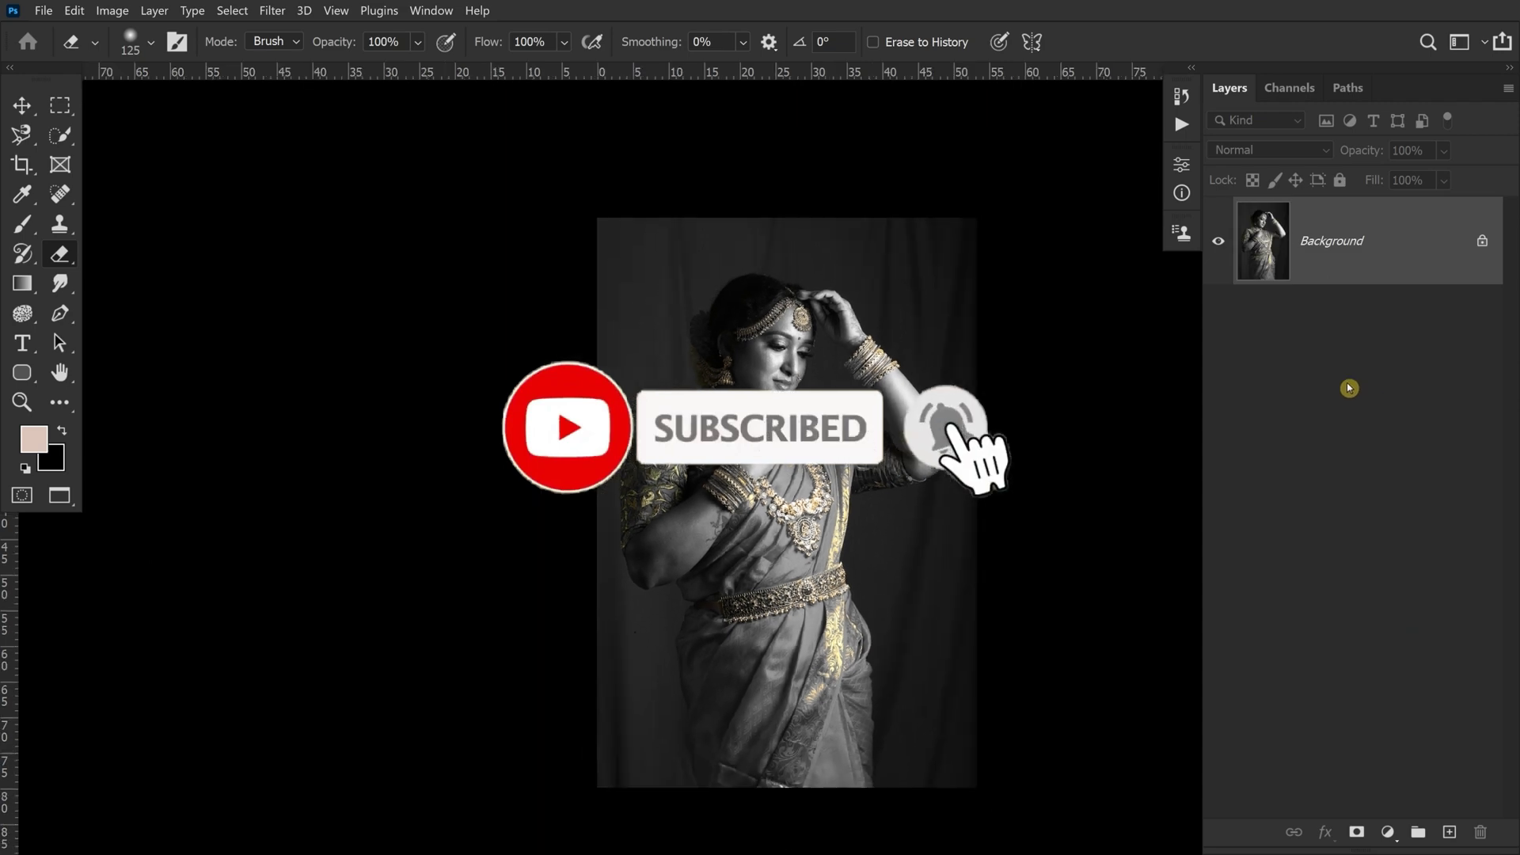
{"action": "key", "text": "ctrl+minus"}
{"action": "key", "text": "ctrl+plus"}
{"action": "key", "text": "ctrl+plus"}
{"action": "key", "text": "ctrl+plus"}
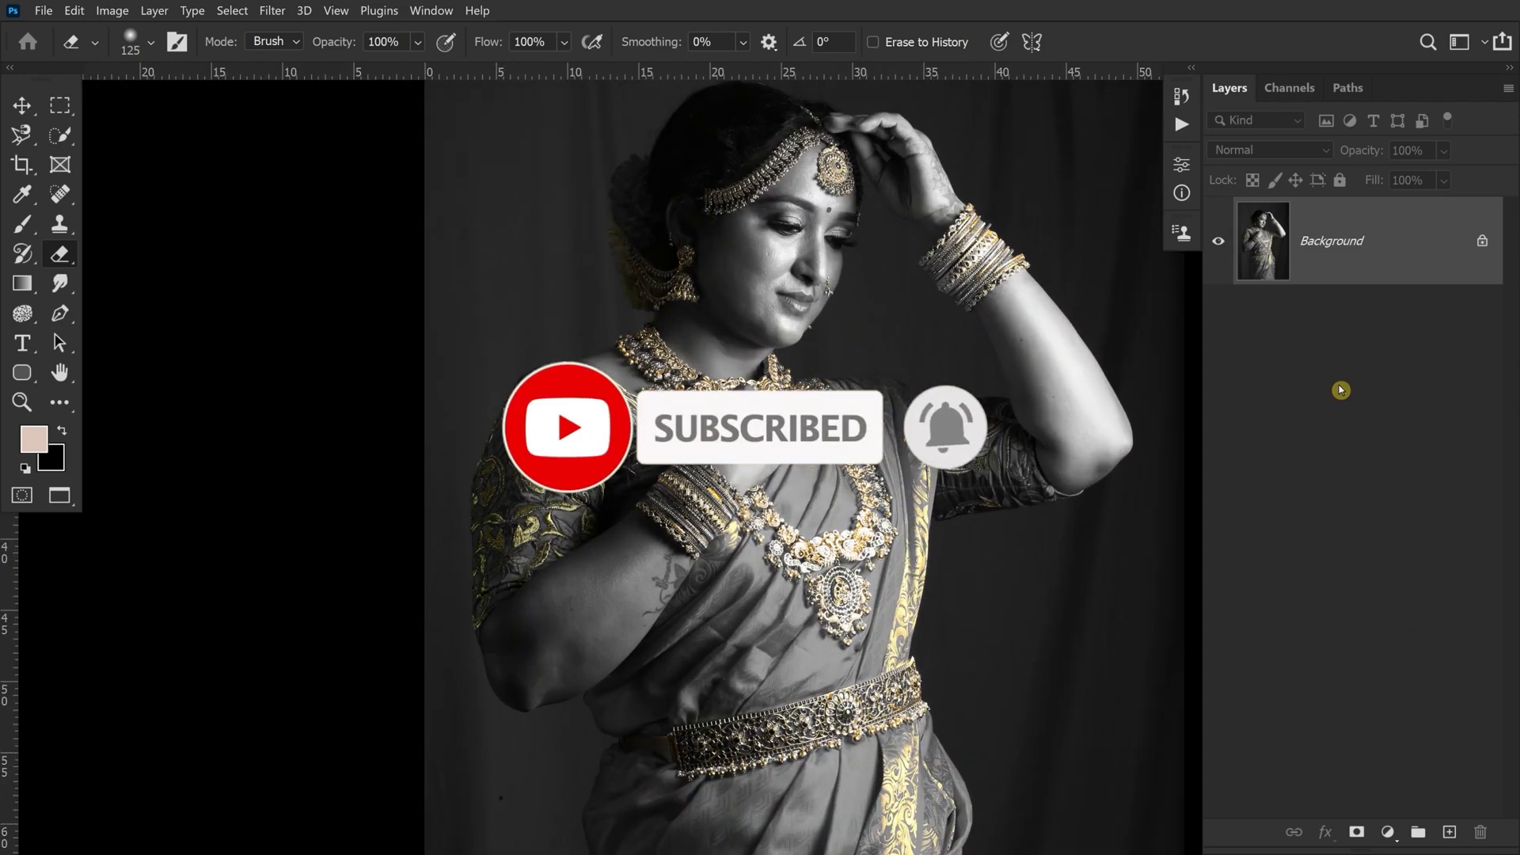
{"action": "key", "text": "ctrl+minus"}
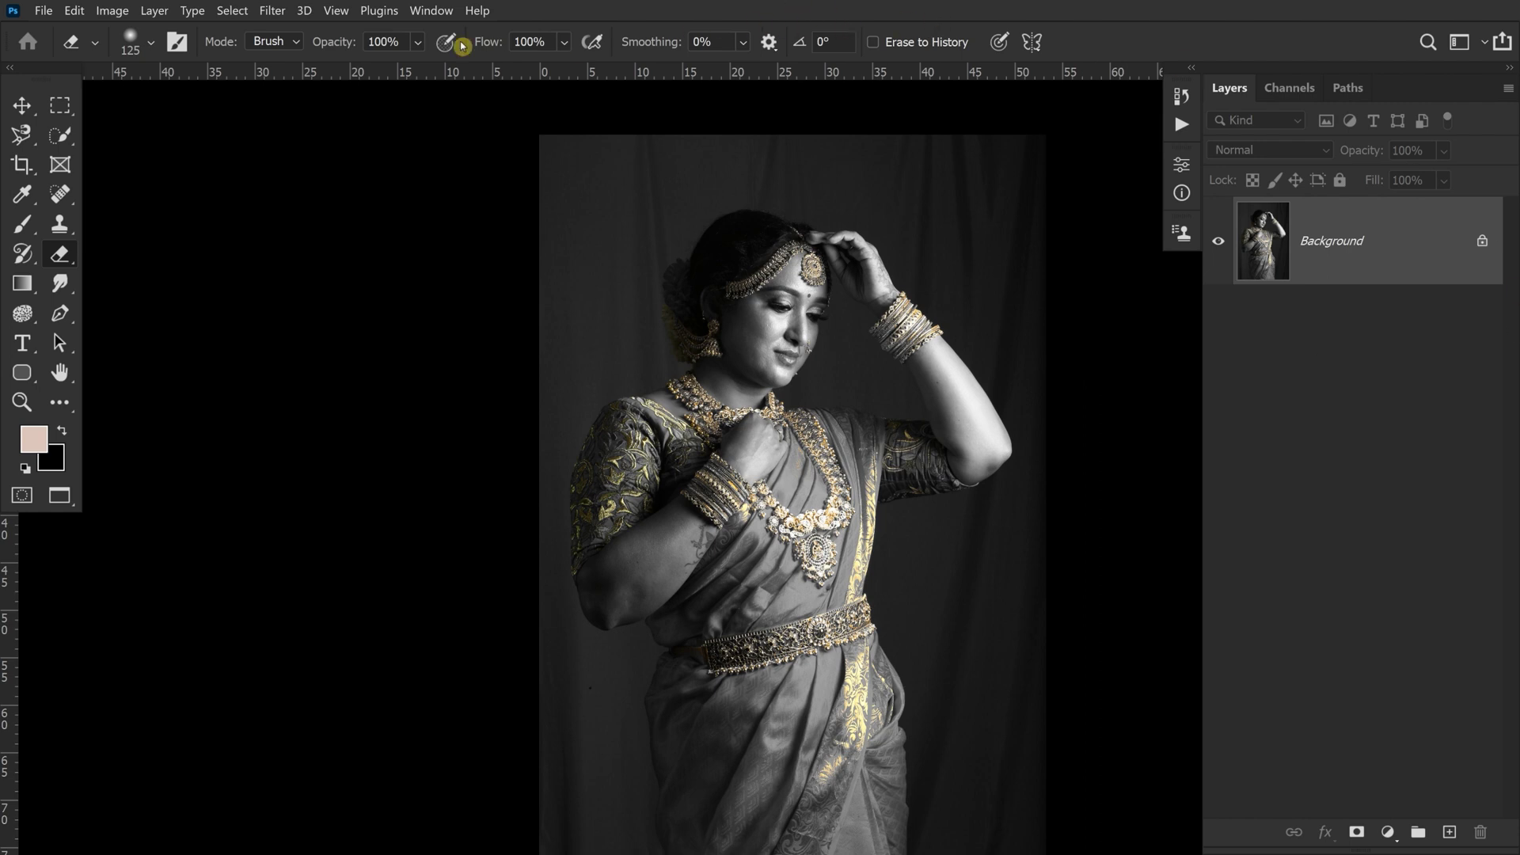
Revert the portrait to the original 746A7262.JPG snapshot in the History panel
{"action": "left_click", "coordinate": [434, 11]}
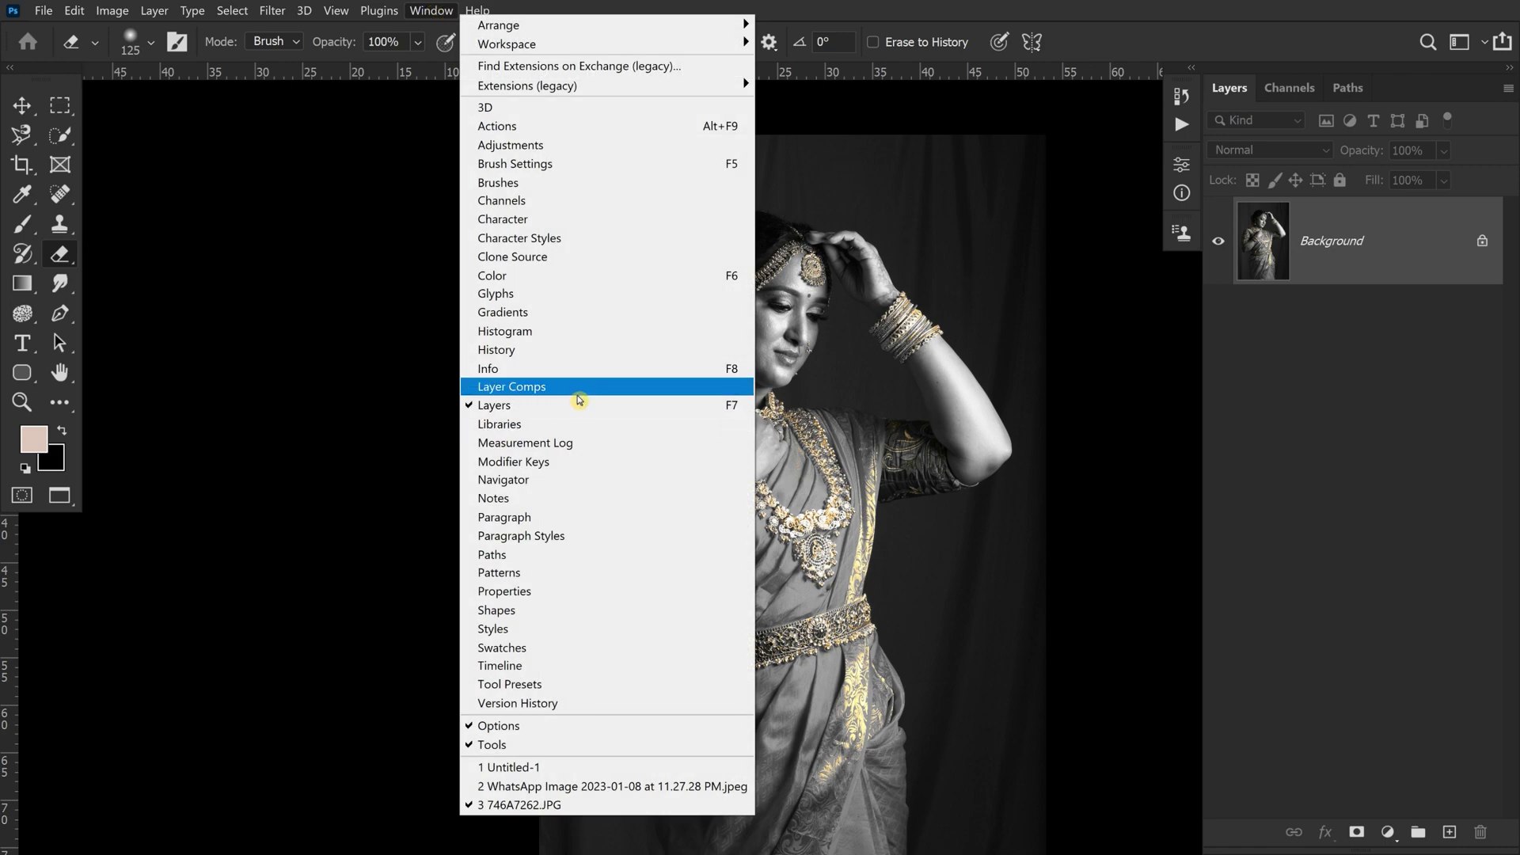
{"action": "left_click", "coordinate": [567, 349]}
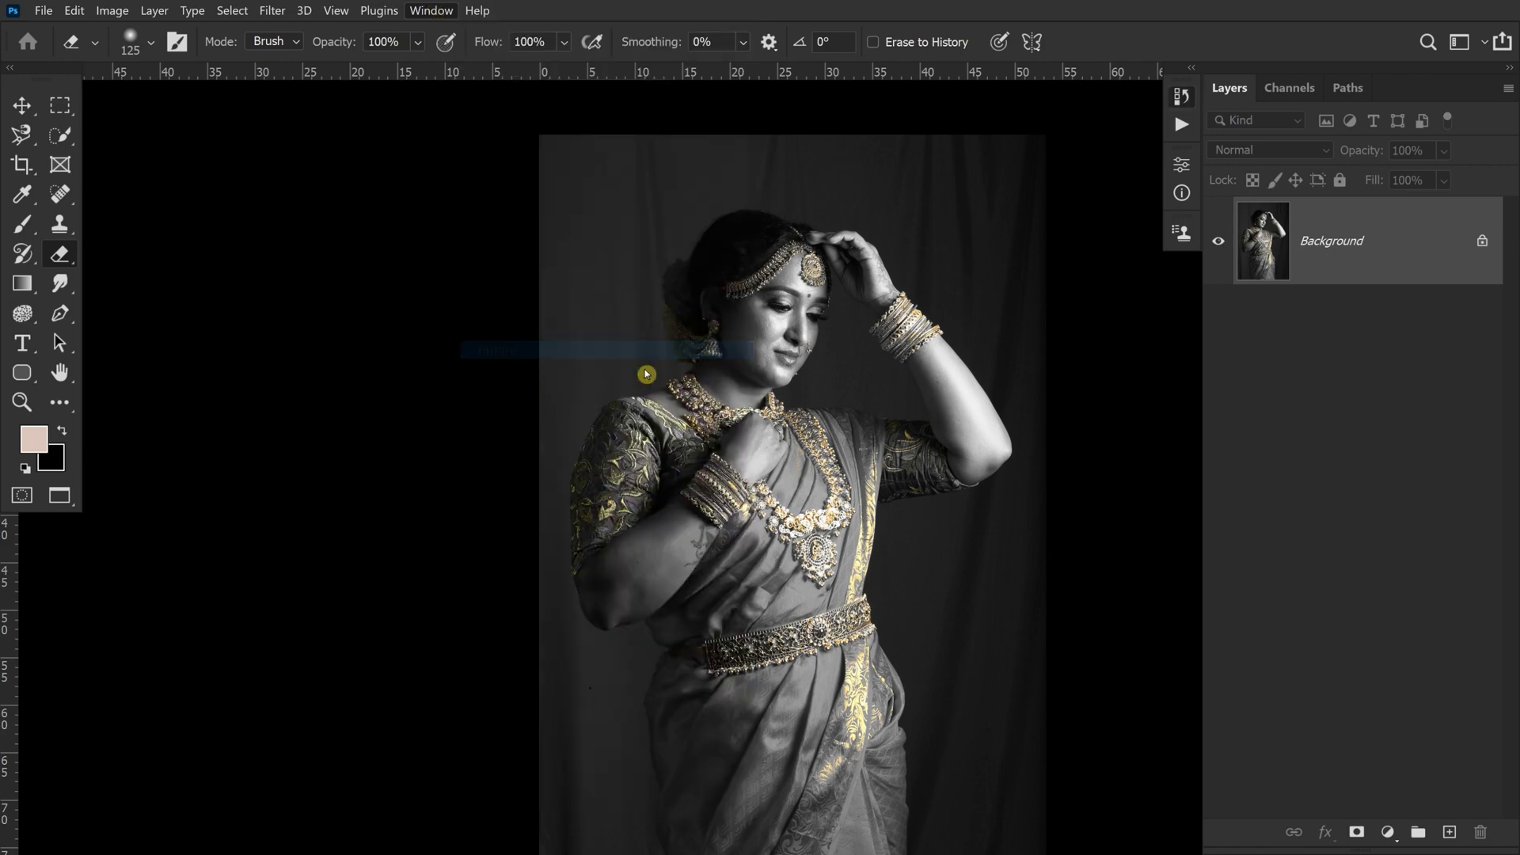
{"action": "left_click", "coordinate": [1097, 122]}
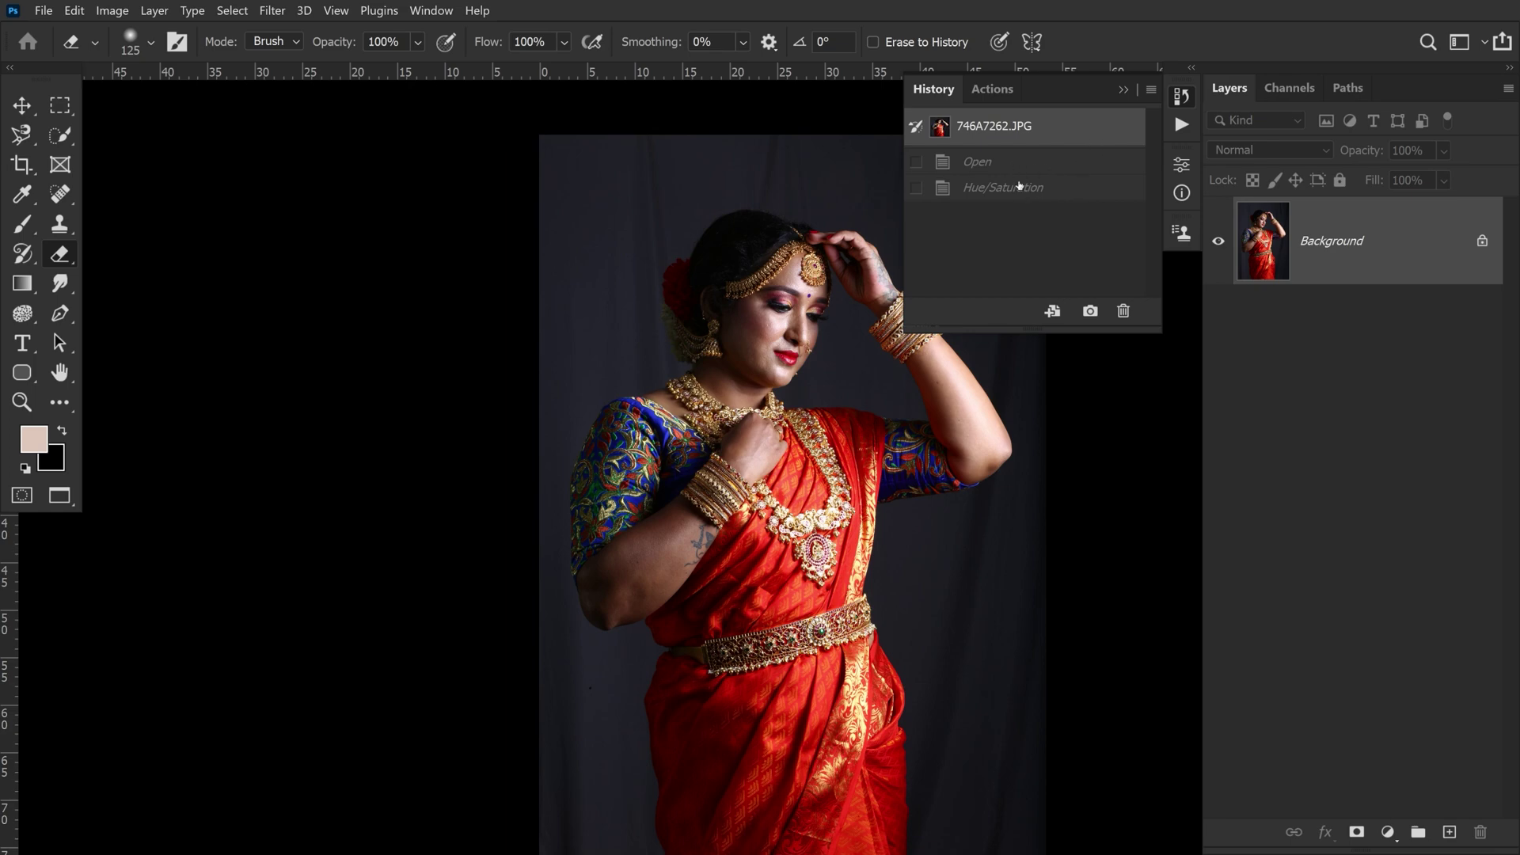
{"action": "left_click", "coordinate": [1070, 190]}
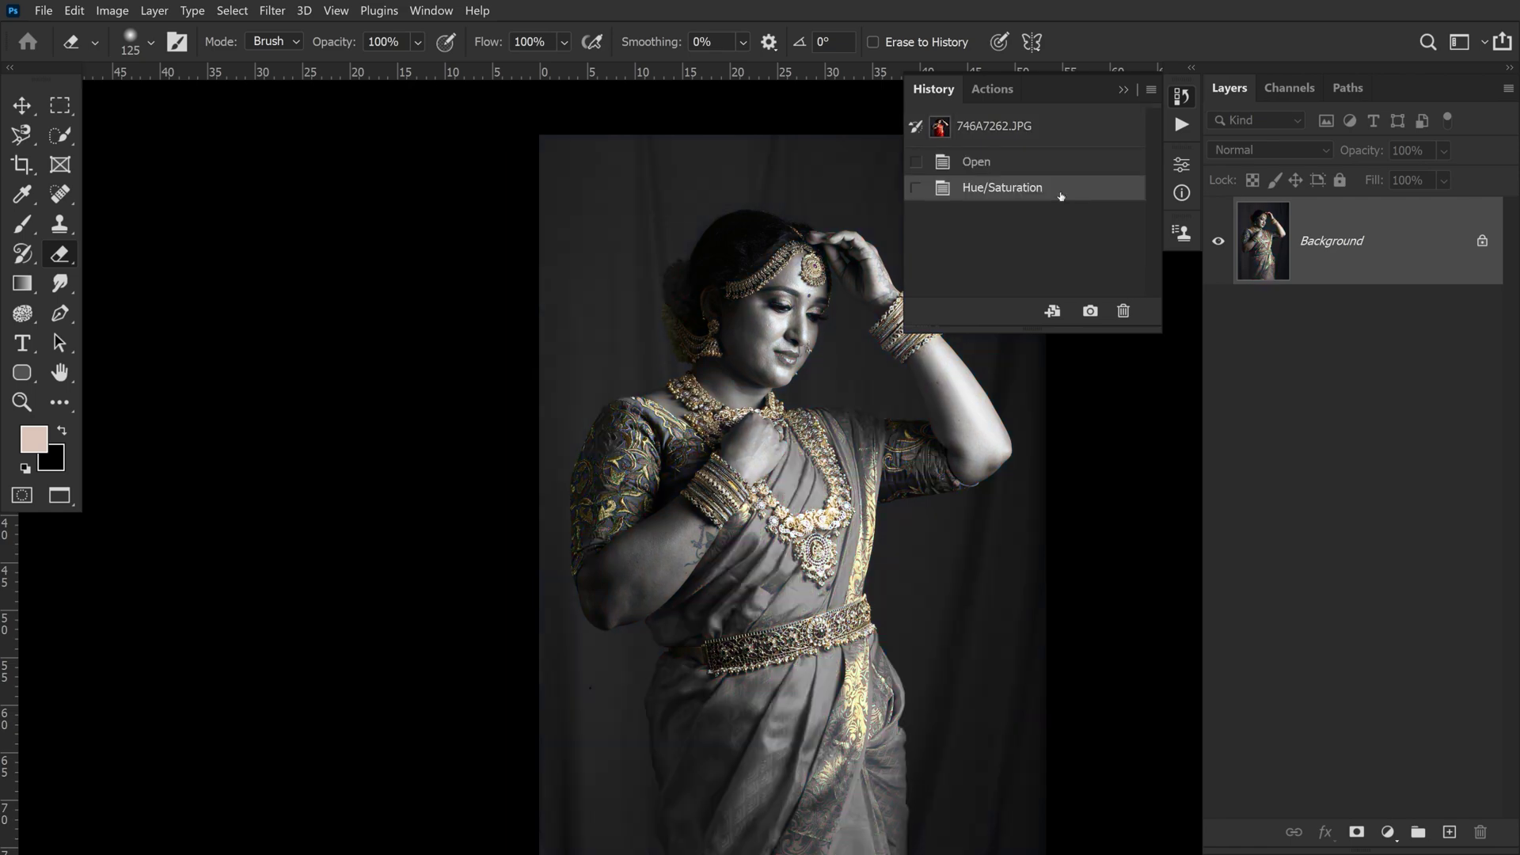
{"action": "double_click", "coordinate": [1062, 132]}
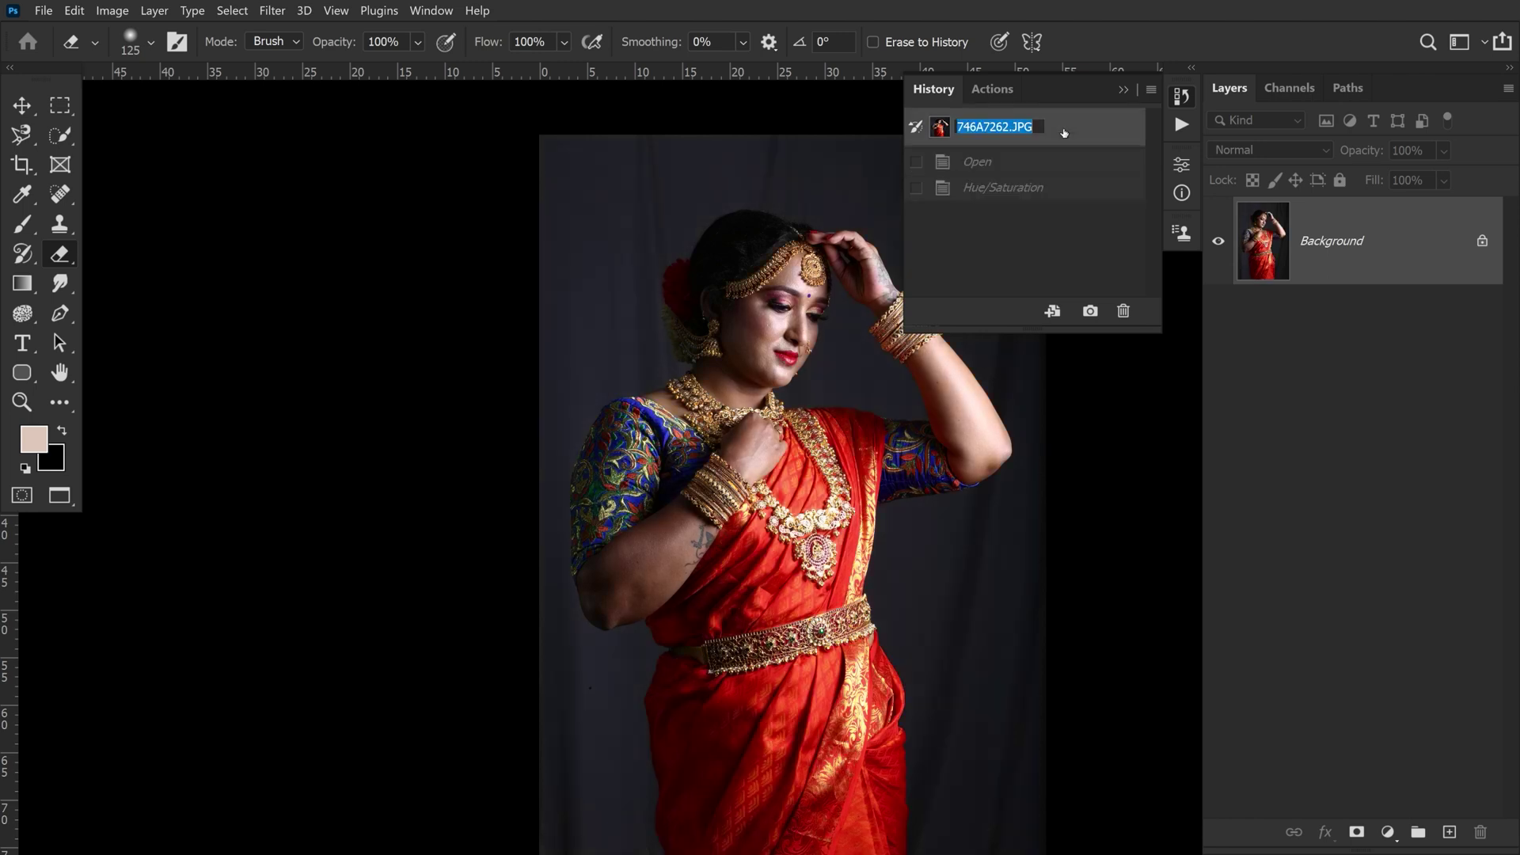
{"action": "left_click", "coordinate": [1123, 90]}
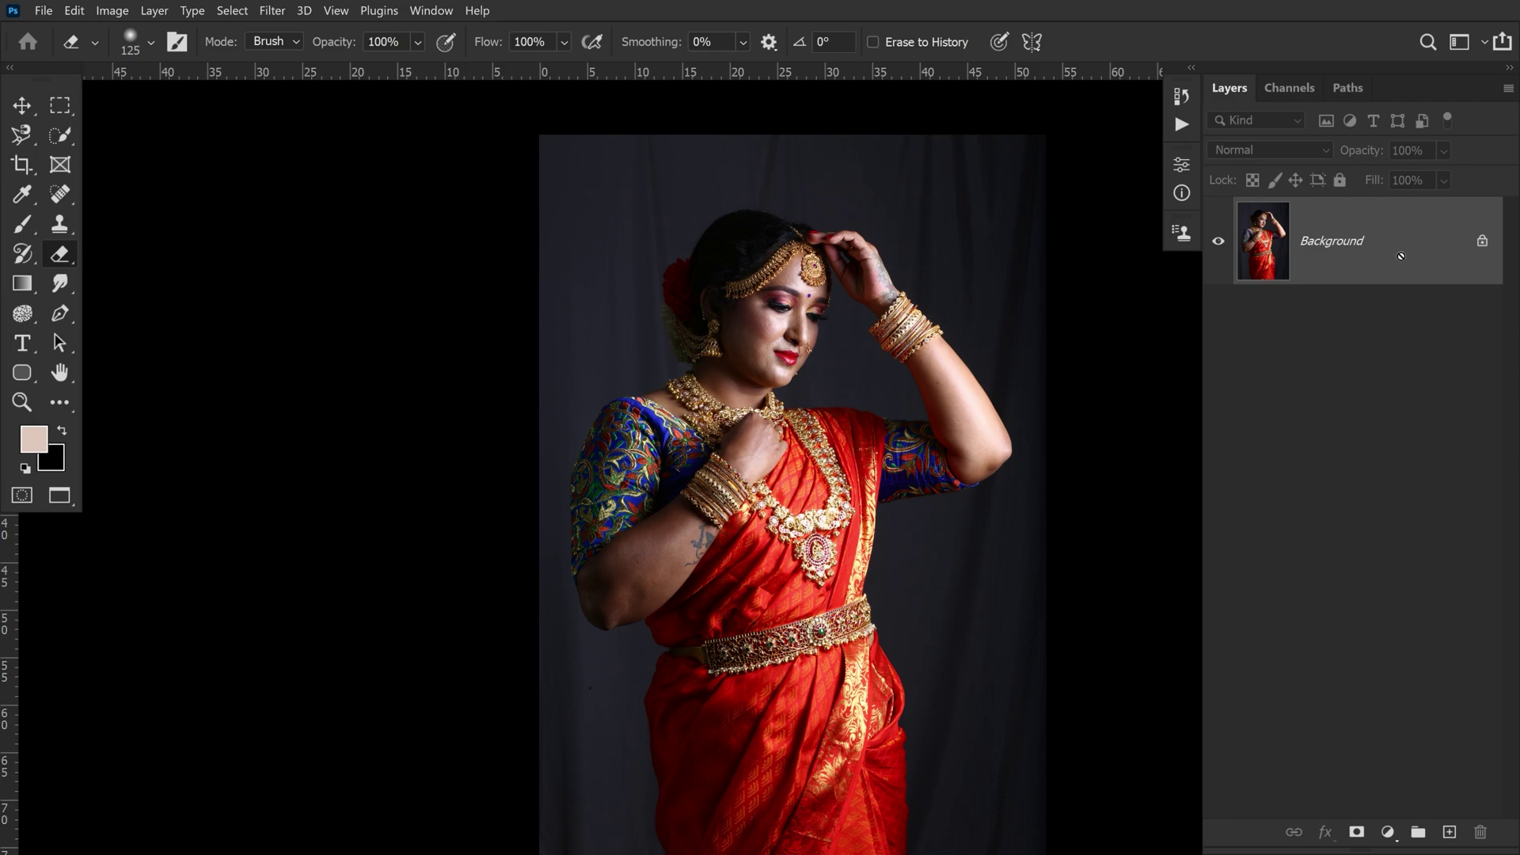
Duplicate the photo into Layer 1 and Layer 1 copy, hiding the Background layer
{"action": "key", "text": "ctrl+j"}
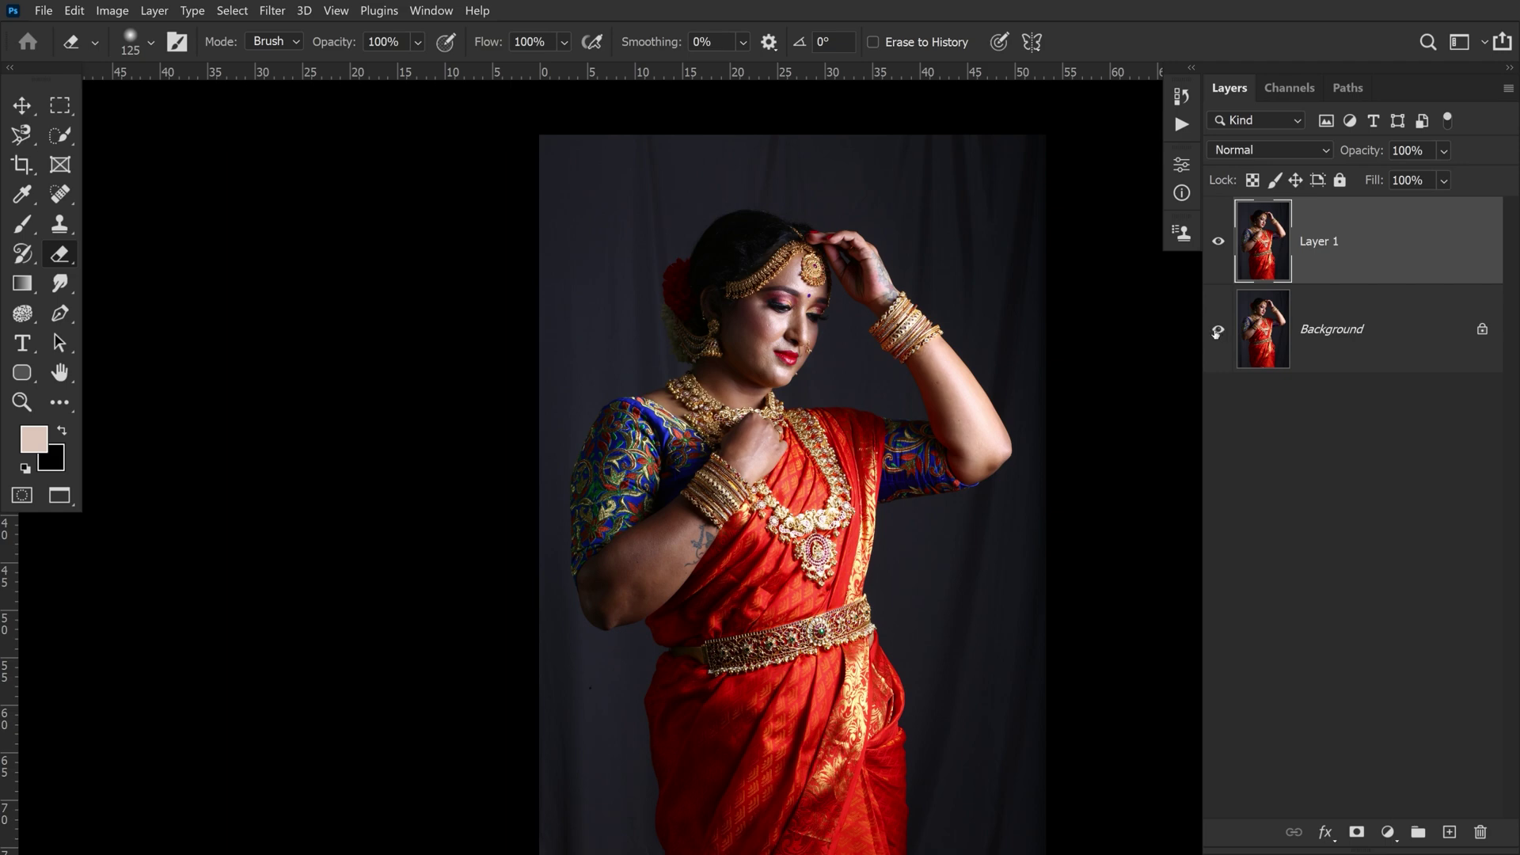
{"action": "left_click", "coordinate": [1217, 331]}
{"action": "key", "text": "ctrl+j"}
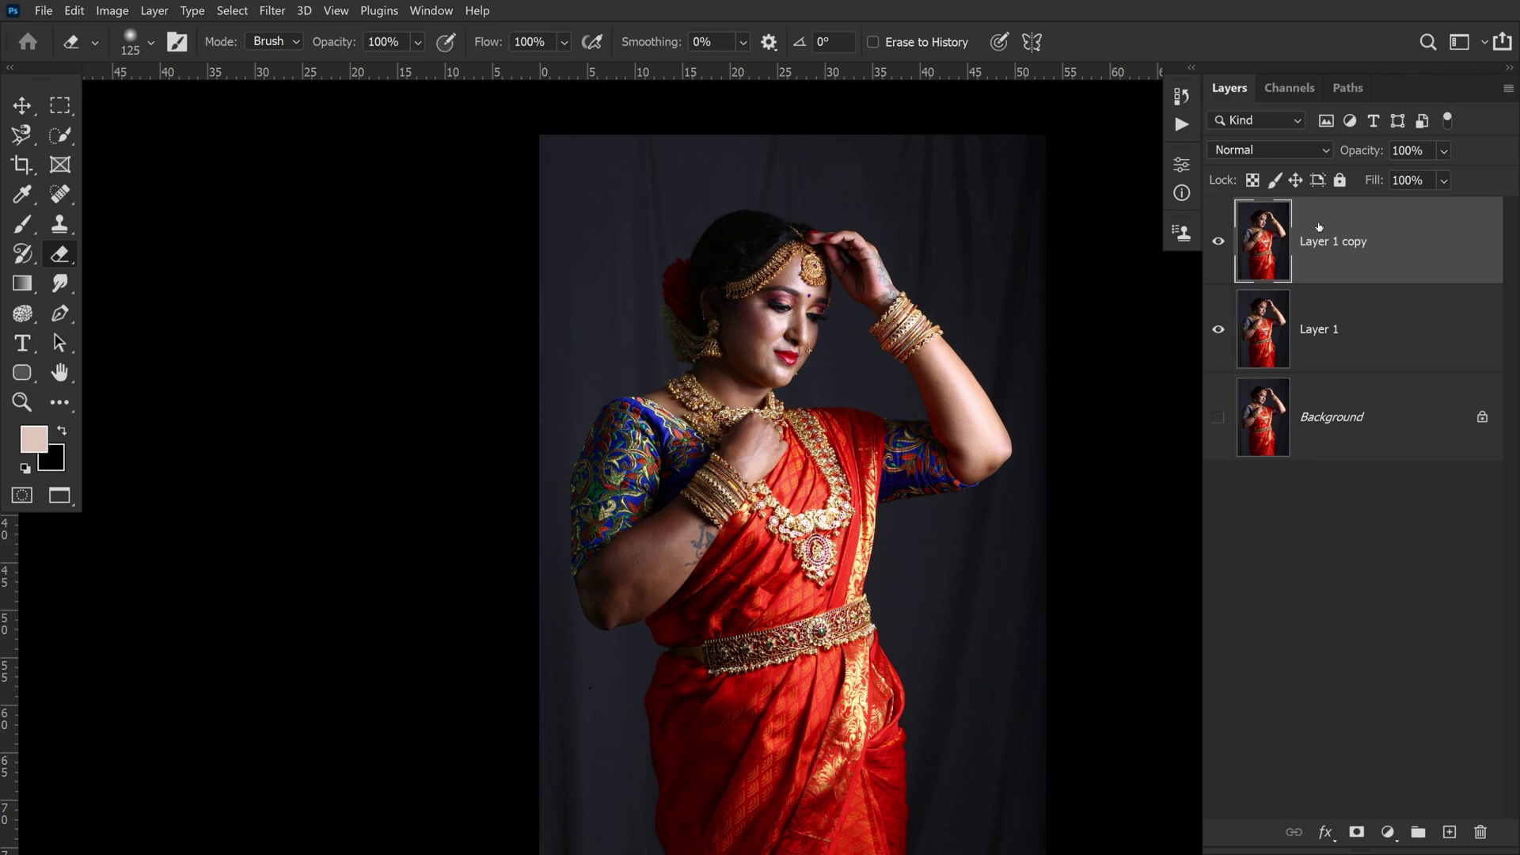
Desaturate Layer 1 copy with Ctrl+Shift+U
{"action": "key", "text": "ctrl+shift+u"}
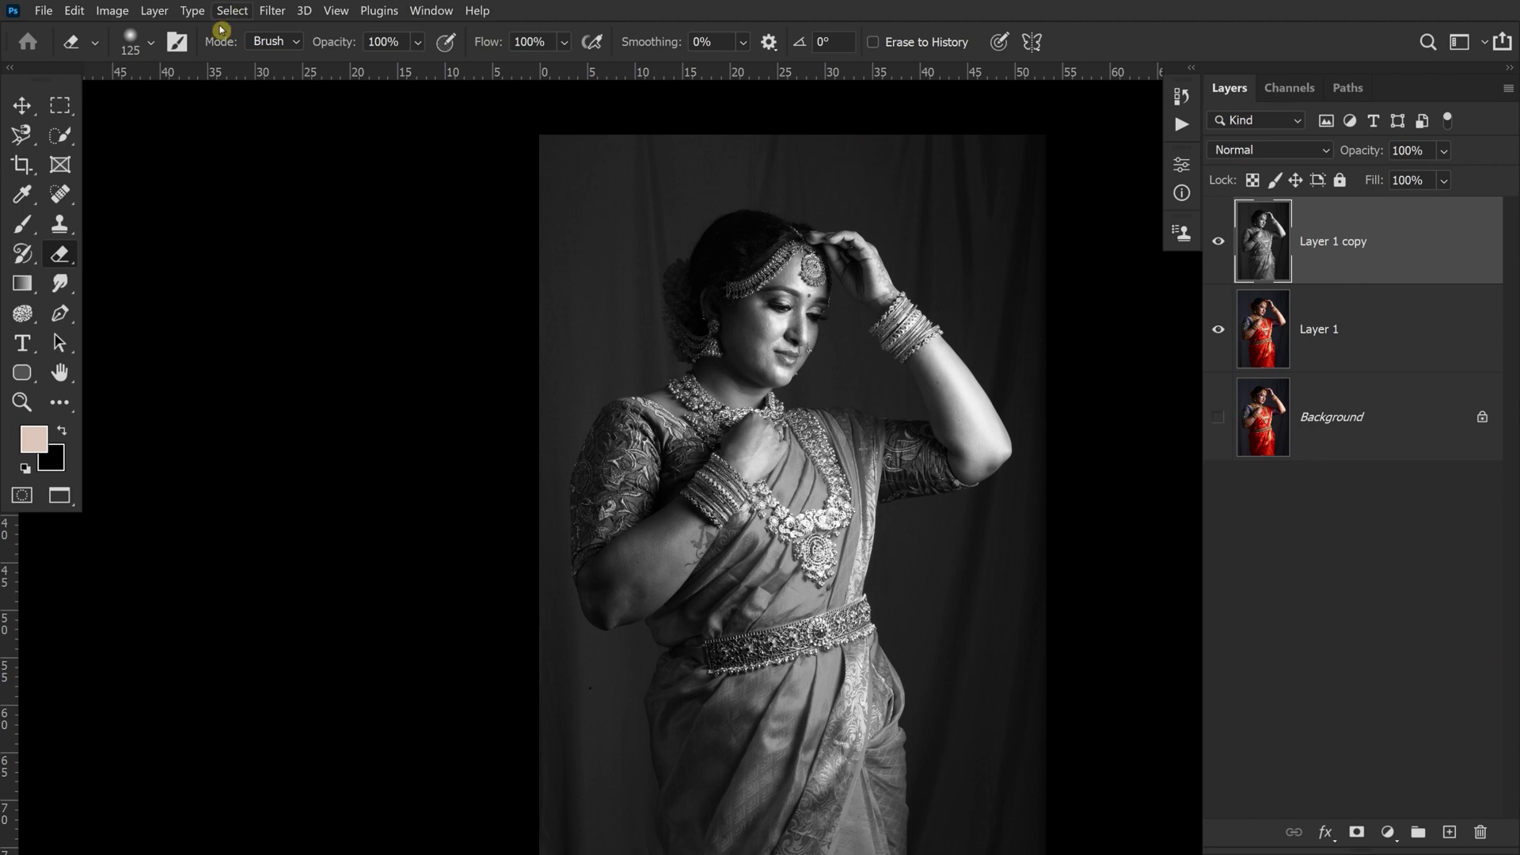
Delete a rectangular area over the lower sari from Layer 1 copy and deselect
{"action": "left_click", "coordinate": [60, 105]}
{"action": "left_click", "coordinate": [121, 111]}
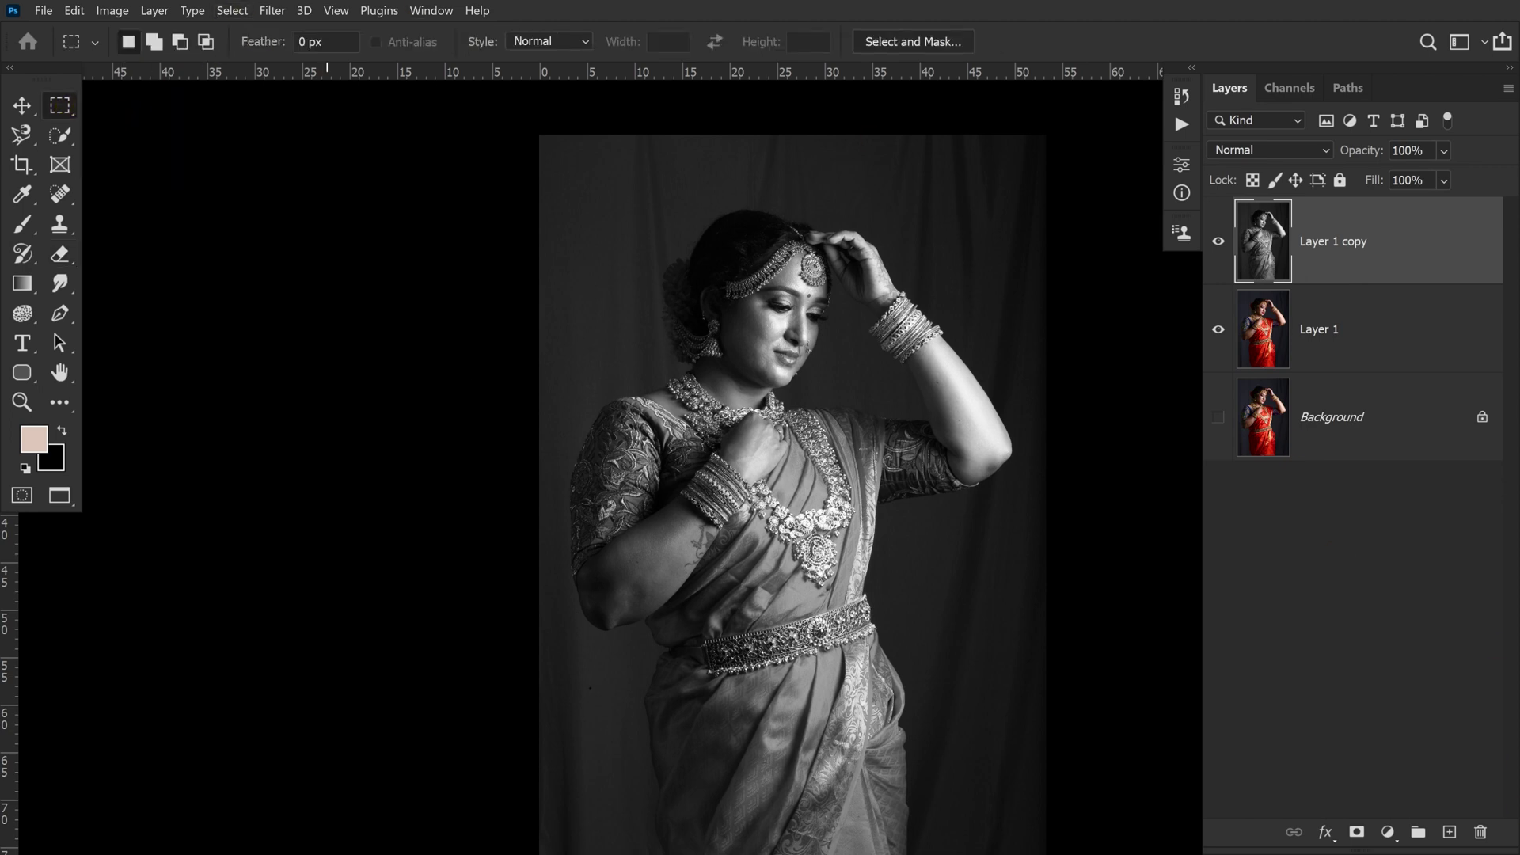
{"action": "left_click_drag", "start_coordinate": [601, 704], "coordinate": [1002, 849]}
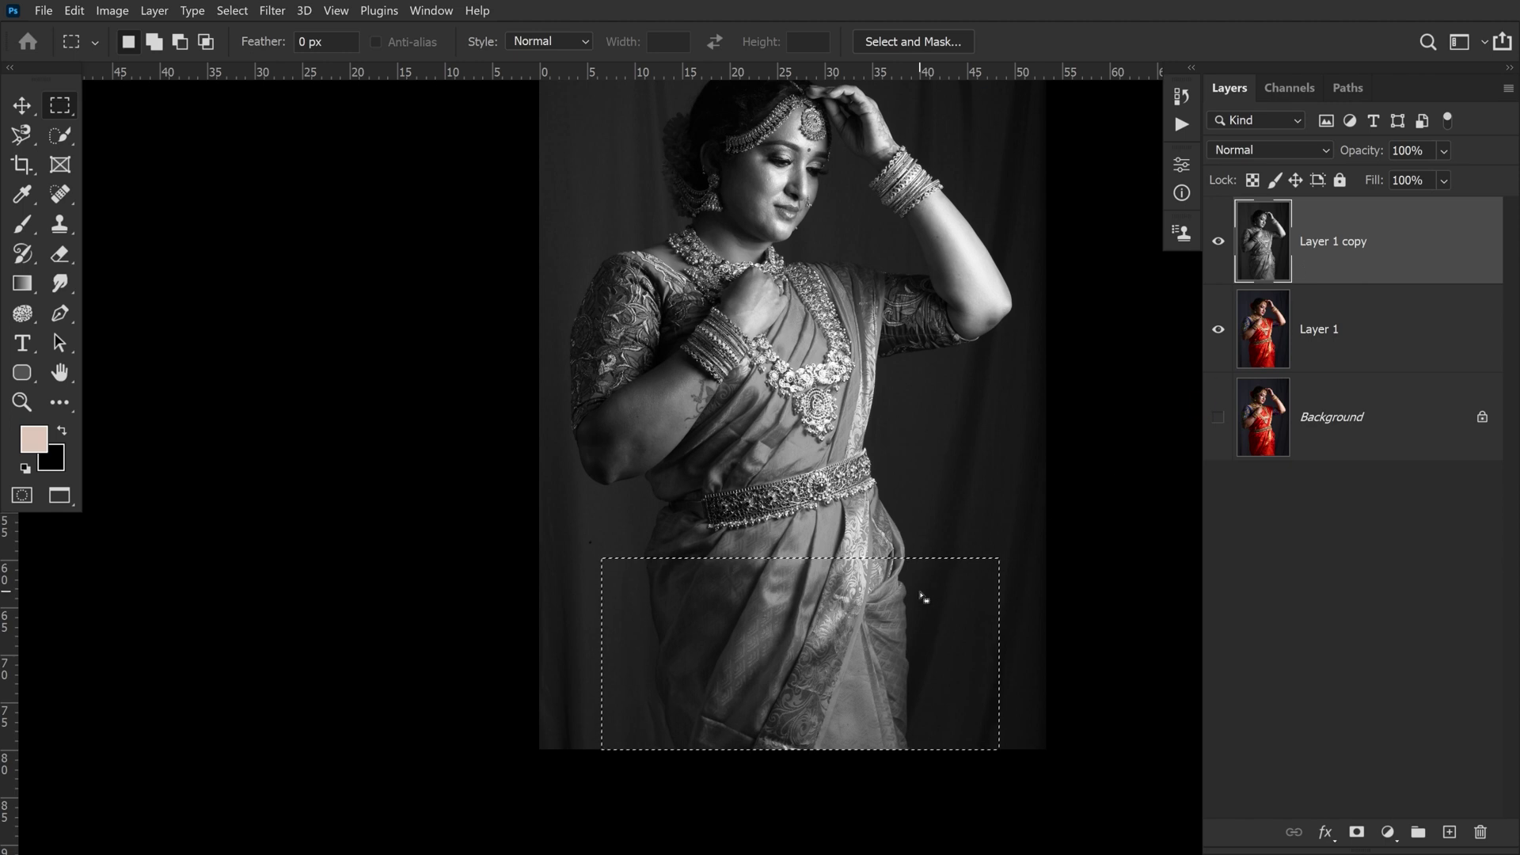
{"action": "key", "text": "Delete"}
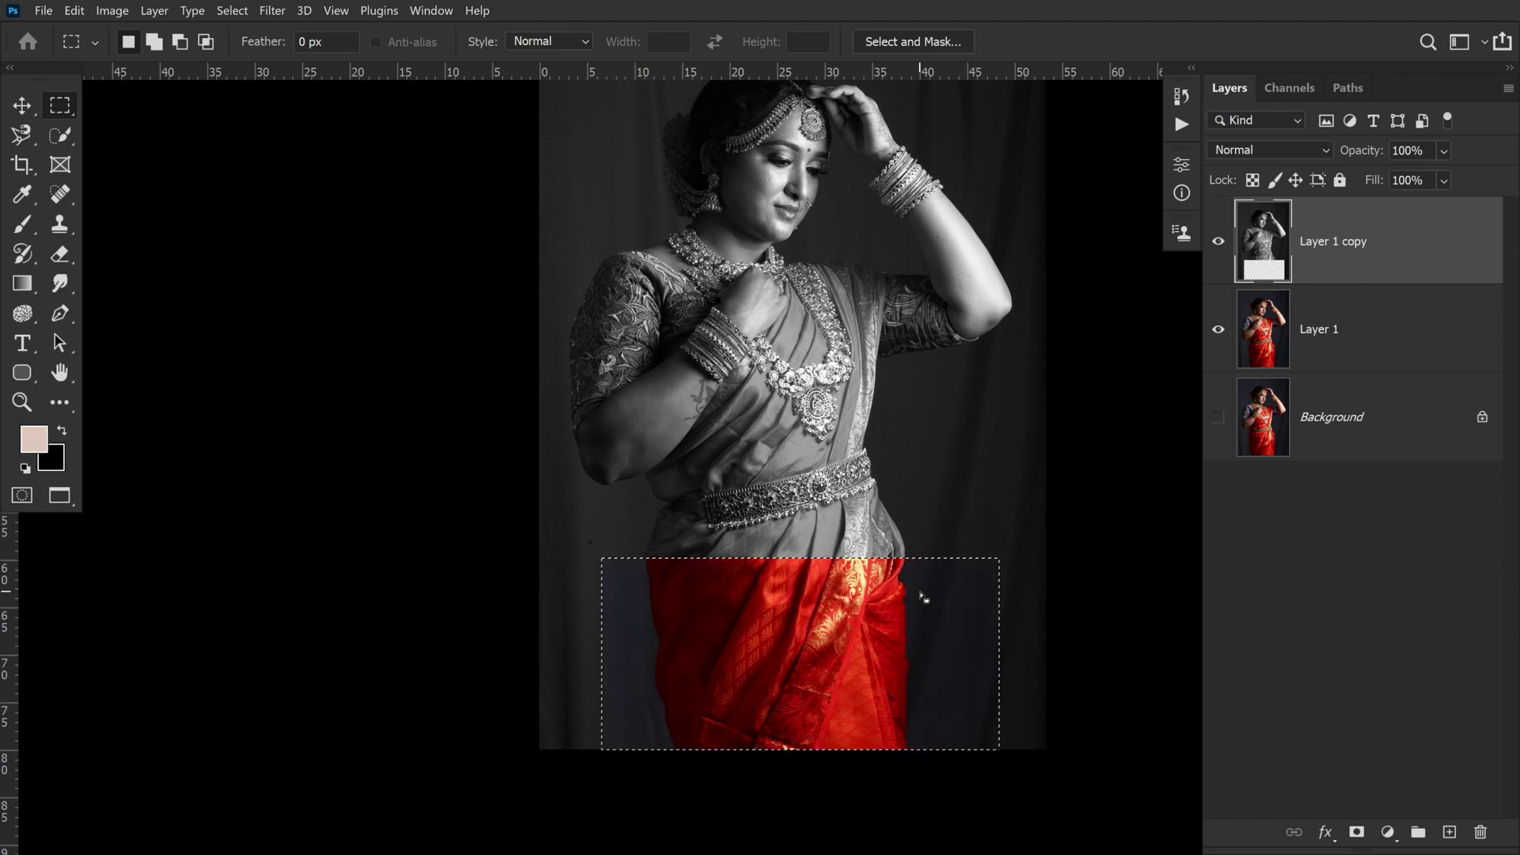
{"action": "key", "text": "ctrl+d"}
Shift Layer 1 with the Move tool, then undo the move and the Layer 1 copy cut-out
{"action": "left_click", "coordinate": [1392, 314]}
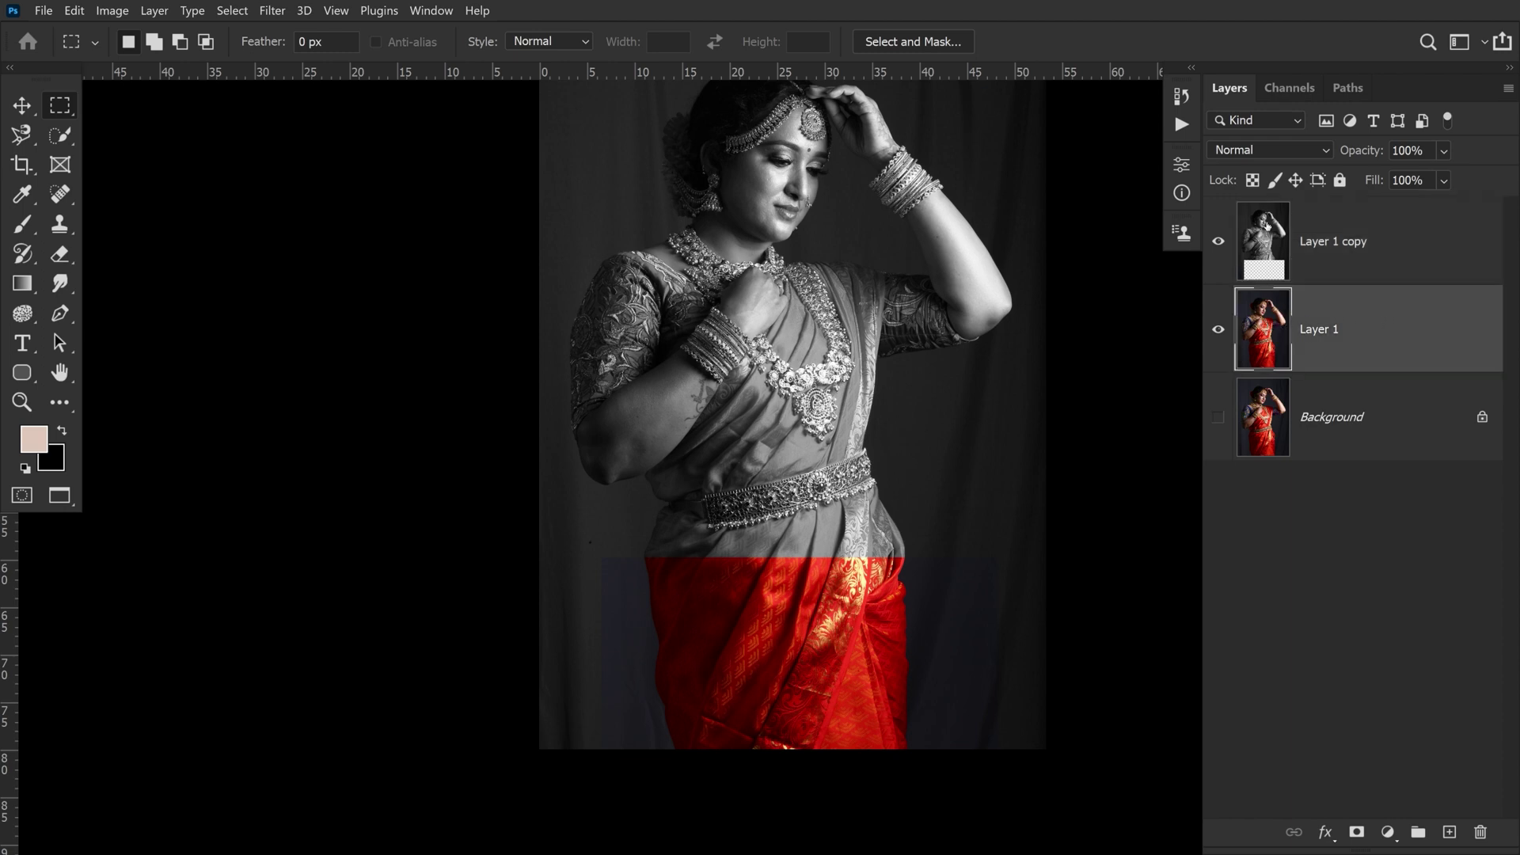
{"action": "left_click", "coordinate": [1267, 228]}
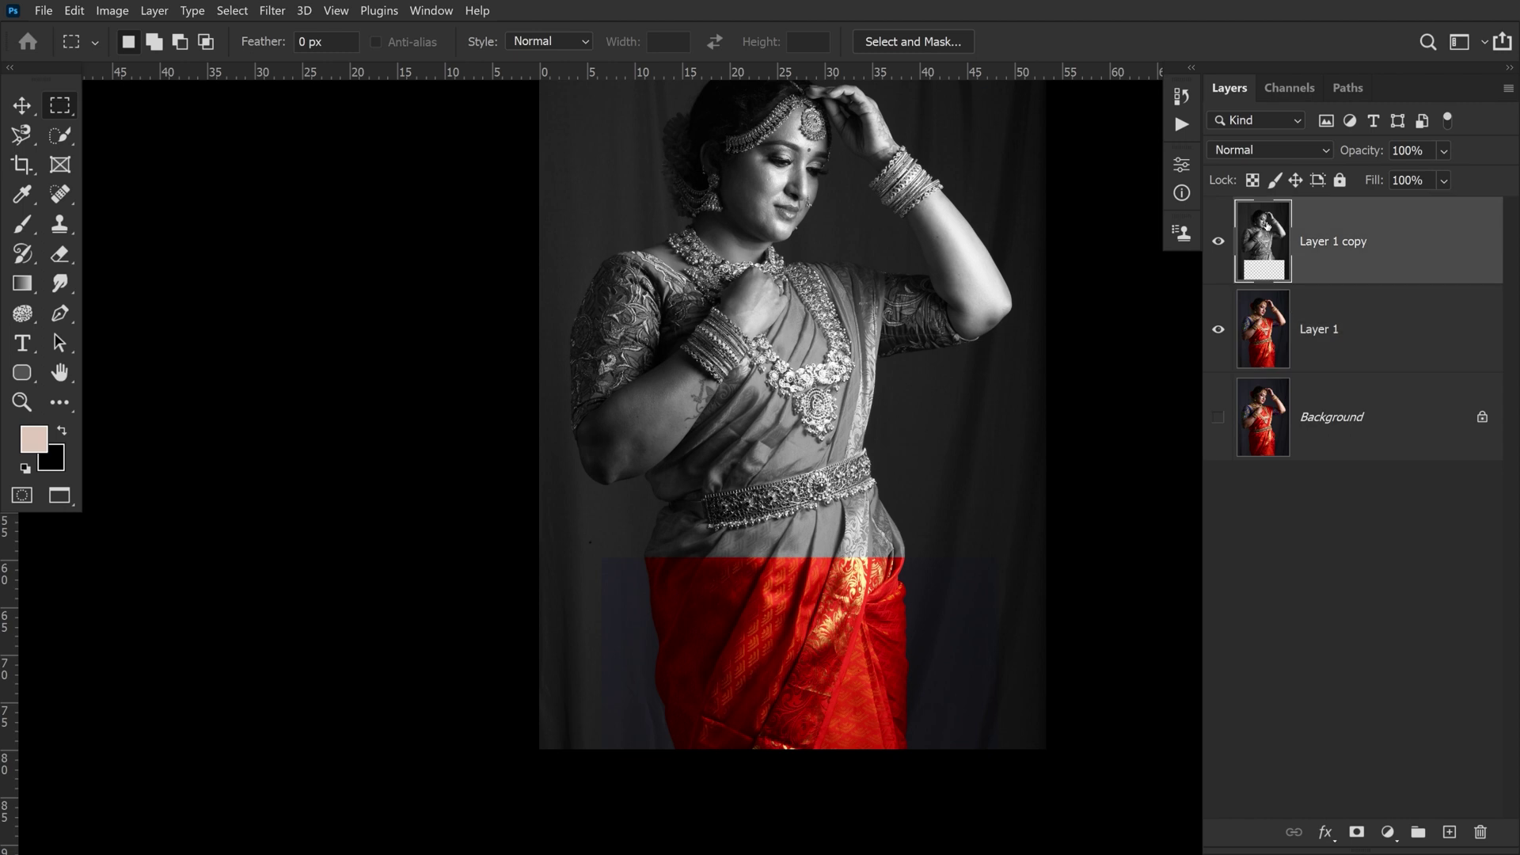
{"action": "left_click", "coordinate": [1282, 335]}
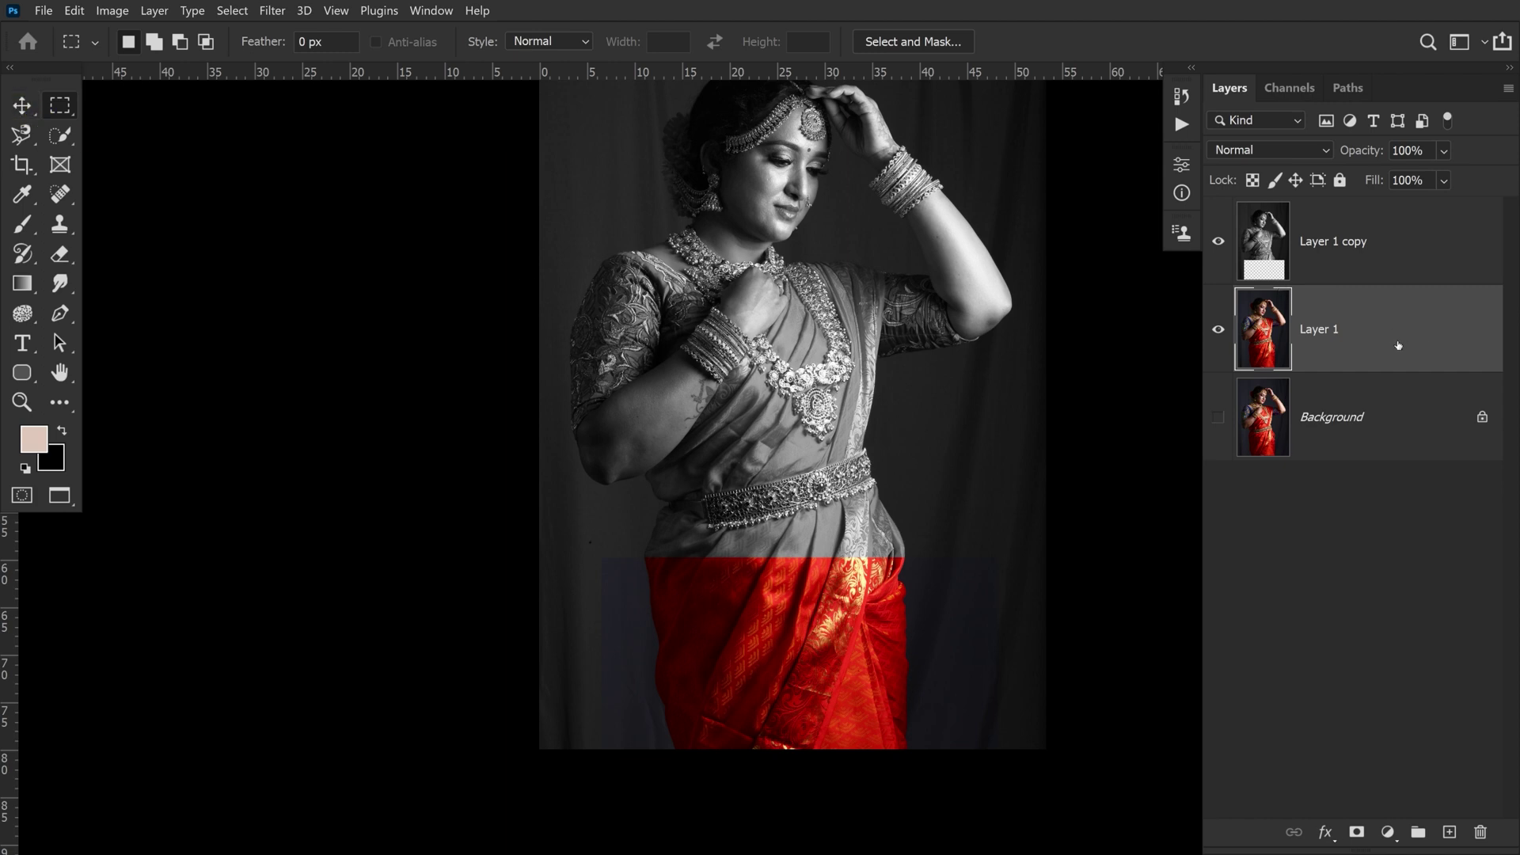
{"action": "left_click", "coordinate": [20, 106]}
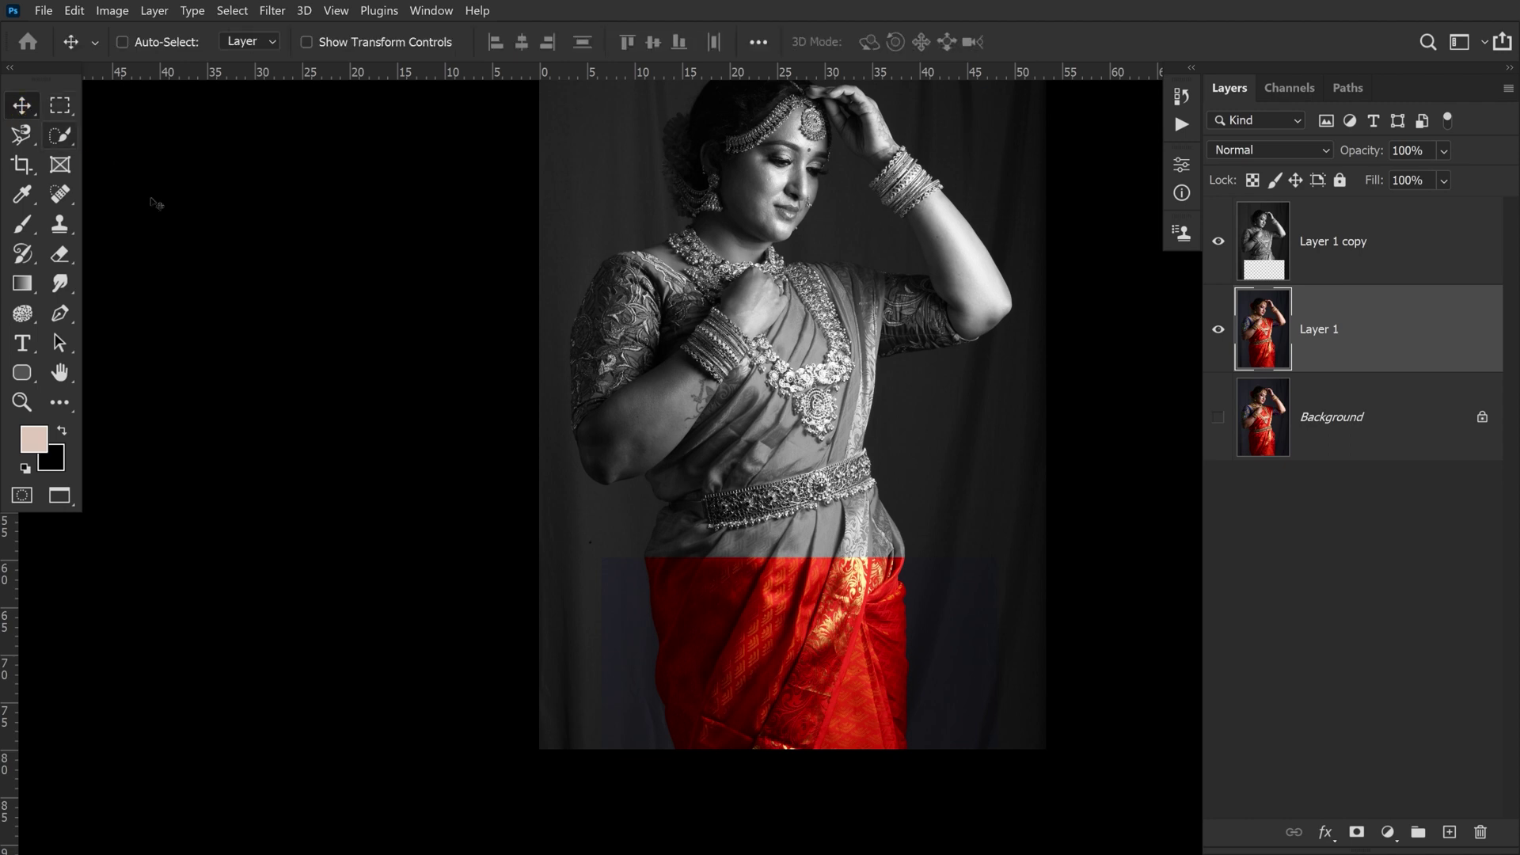
{"action": "mouse_move", "coordinate": [829, 650]}
{"action": "left_mouse_down"}
{"action": "mouse_move", "coordinate": [795, 656]}
{"action": "mouse_move", "coordinate": [942, 536]}
{"action": "mouse_move", "coordinate": [809, 773]}
{"action": "left_mouse_up"}
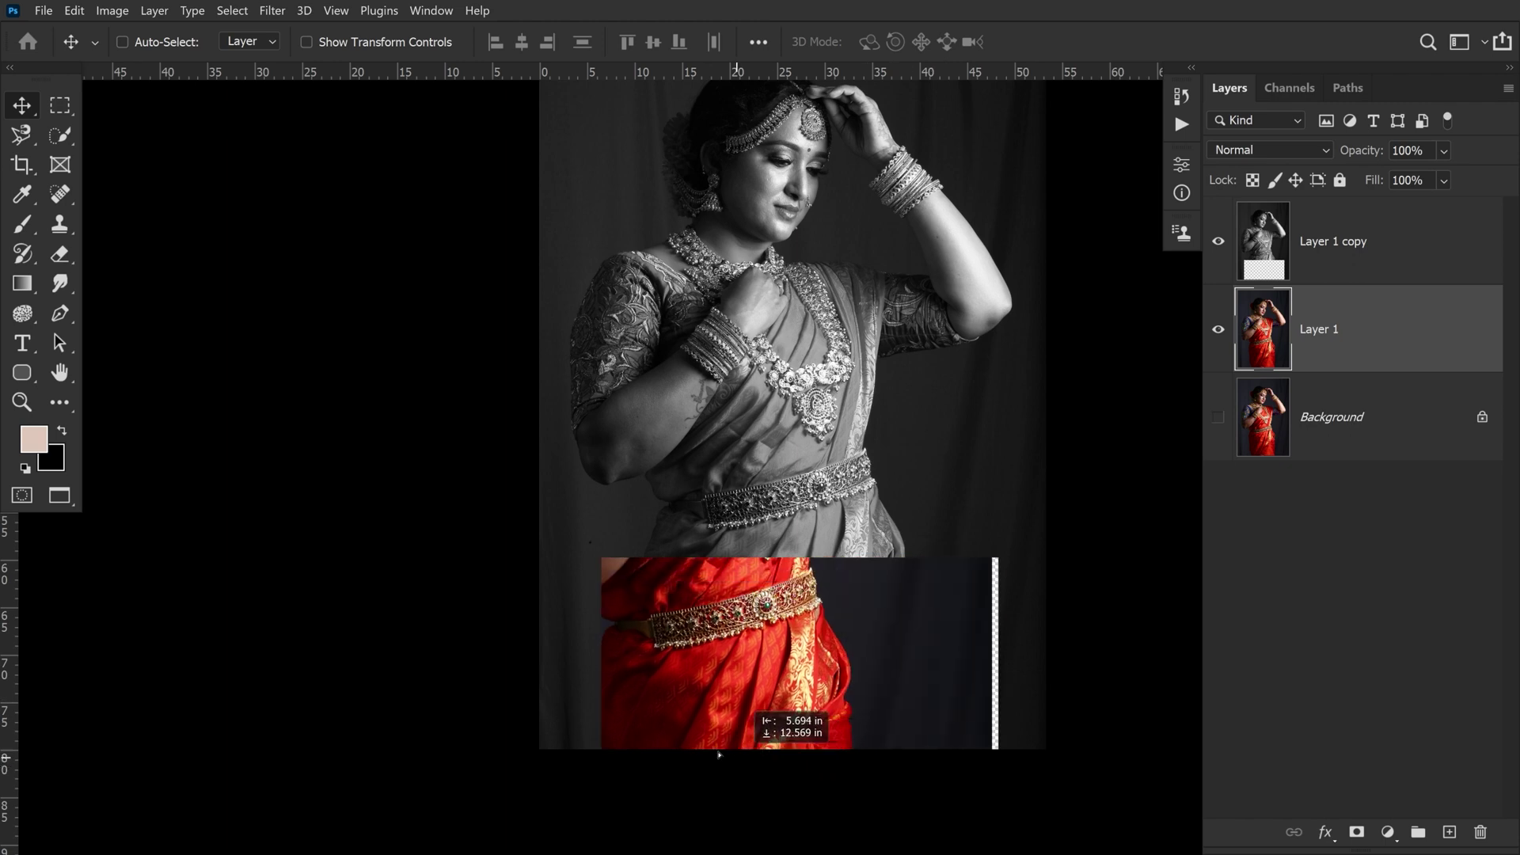
{"action": "mouse_move", "coordinate": [808, 773]}
{"action": "left_mouse_down"}
{"action": "mouse_move", "coordinate": [724, 515]}
{"action": "mouse_move", "coordinate": [864, 523]}
{"action": "mouse_move", "coordinate": [928, 616]}
{"action": "mouse_move", "coordinate": [938, 700]}
{"action": "mouse_move", "coordinate": [889, 746]}
{"action": "mouse_move", "coordinate": [816, 752]}
{"action": "mouse_move", "coordinate": [764, 729]}
{"action": "mouse_move", "coordinate": [752, 666]}
{"action": "mouse_move", "coordinate": [783, 618]}
{"action": "mouse_move", "coordinate": [819, 611]}
{"action": "mouse_move", "coordinate": [818, 659]}
{"action": "left_mouse_up"}
{"action": "key", "text": "ctrl"}
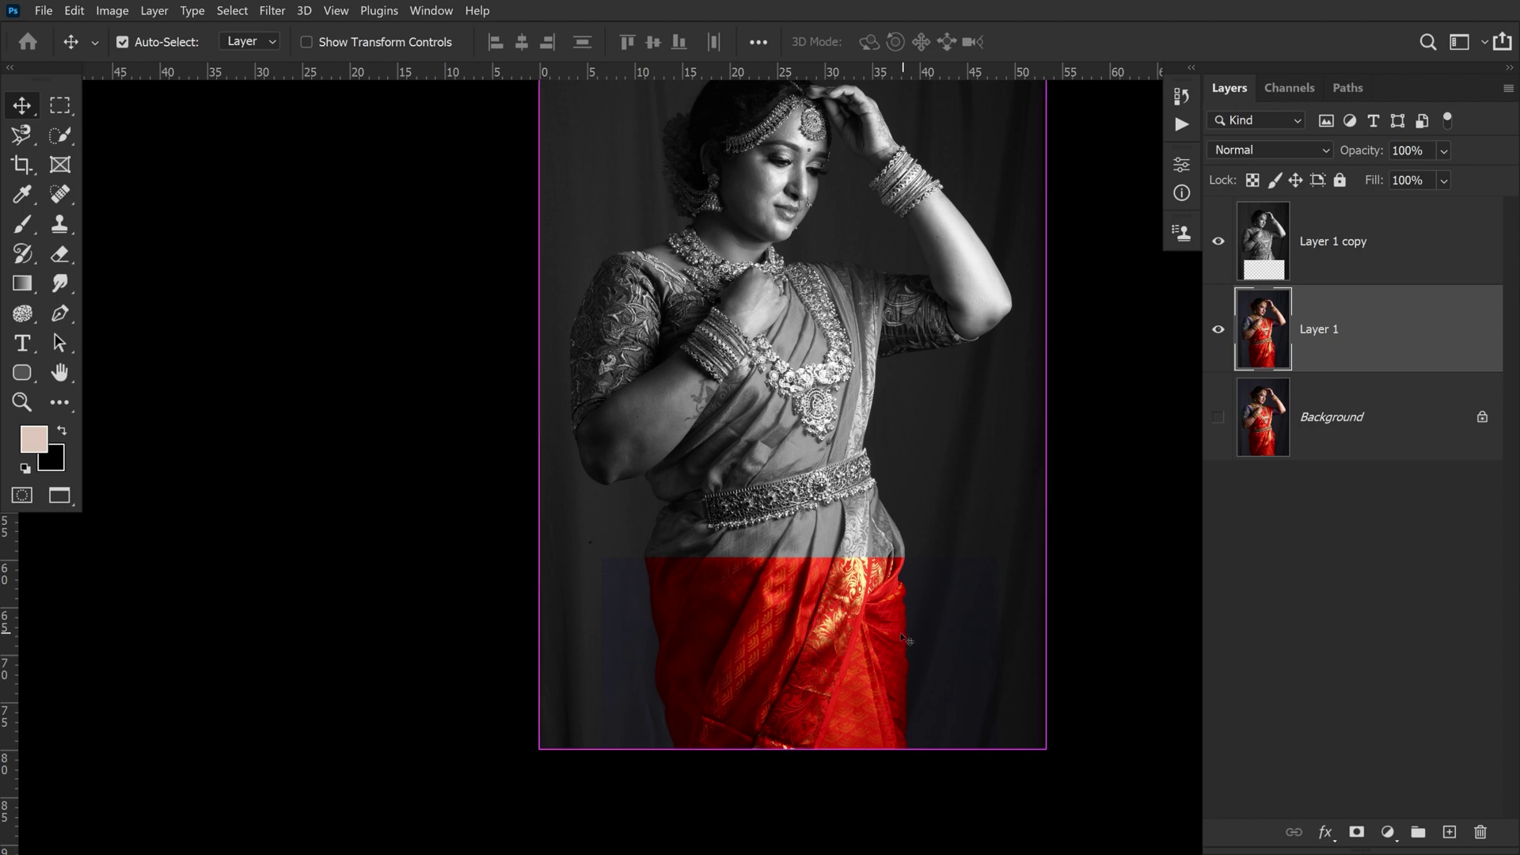
{"action": "key", "text": "ctrl+z"}
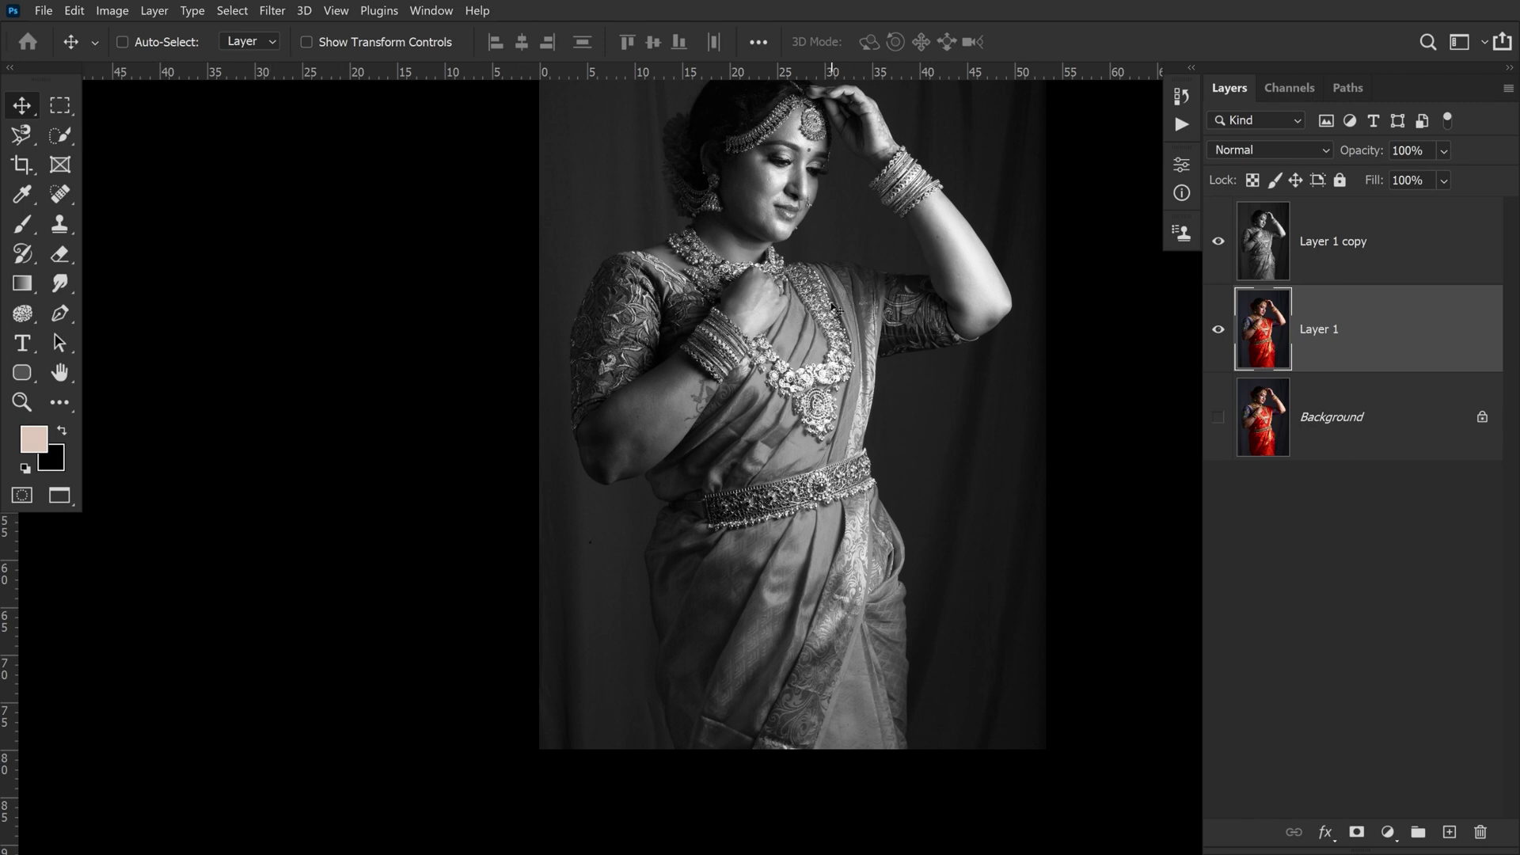
Give the Eraser a size 70 Hard Round Pressure Size brush at 100% hardness and 66% opacity
{"action": "key", "text": "e"}
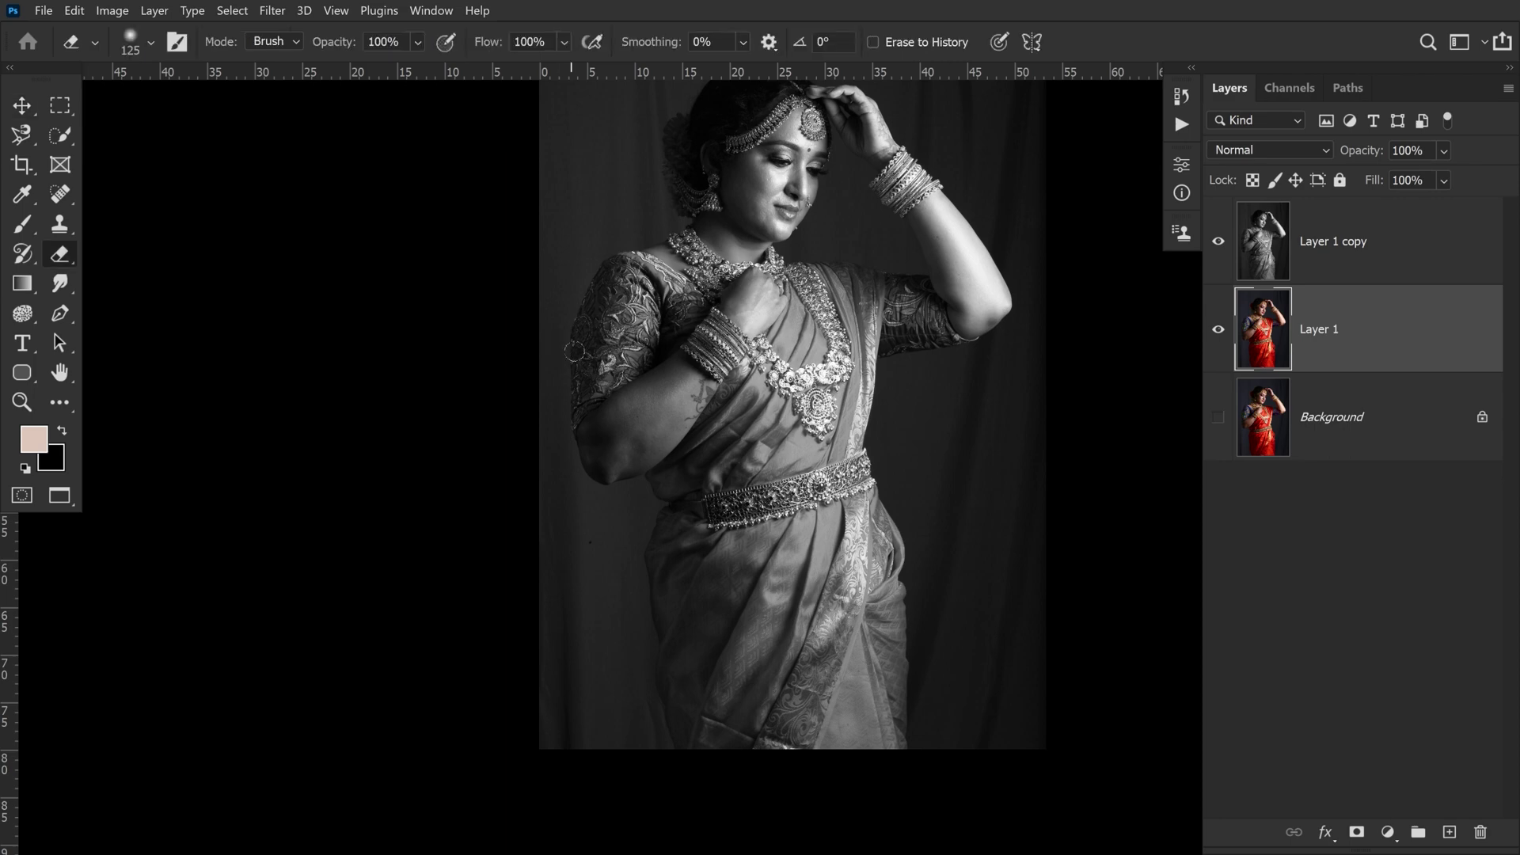
{"action": "left_click_drag", "start_coordinate": [727, 217], "coordinate": [697, 409]}
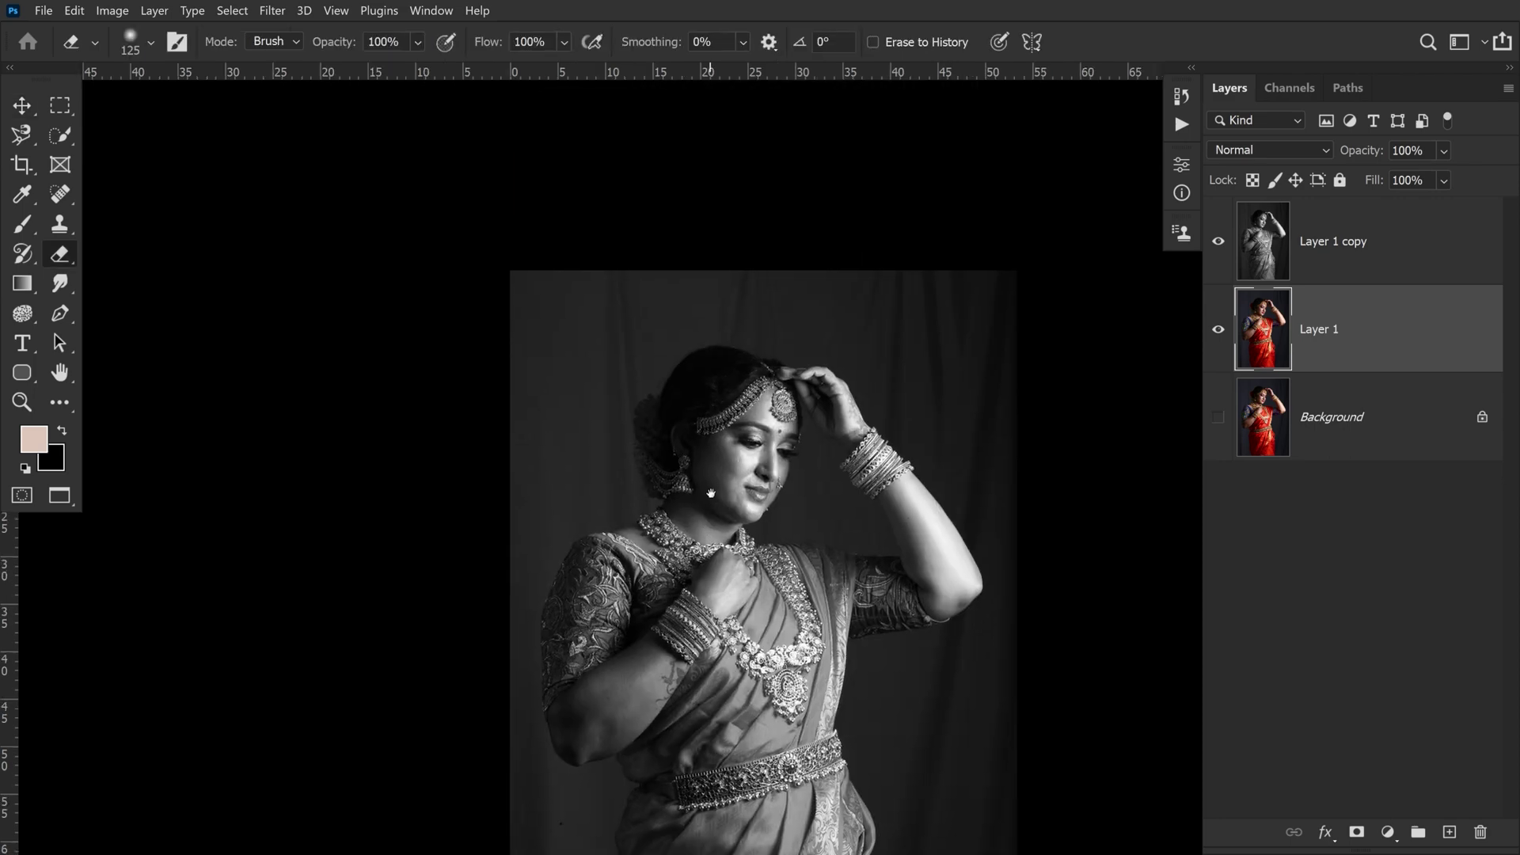
{"action": "right_click", "coordinate": [695, 387]}
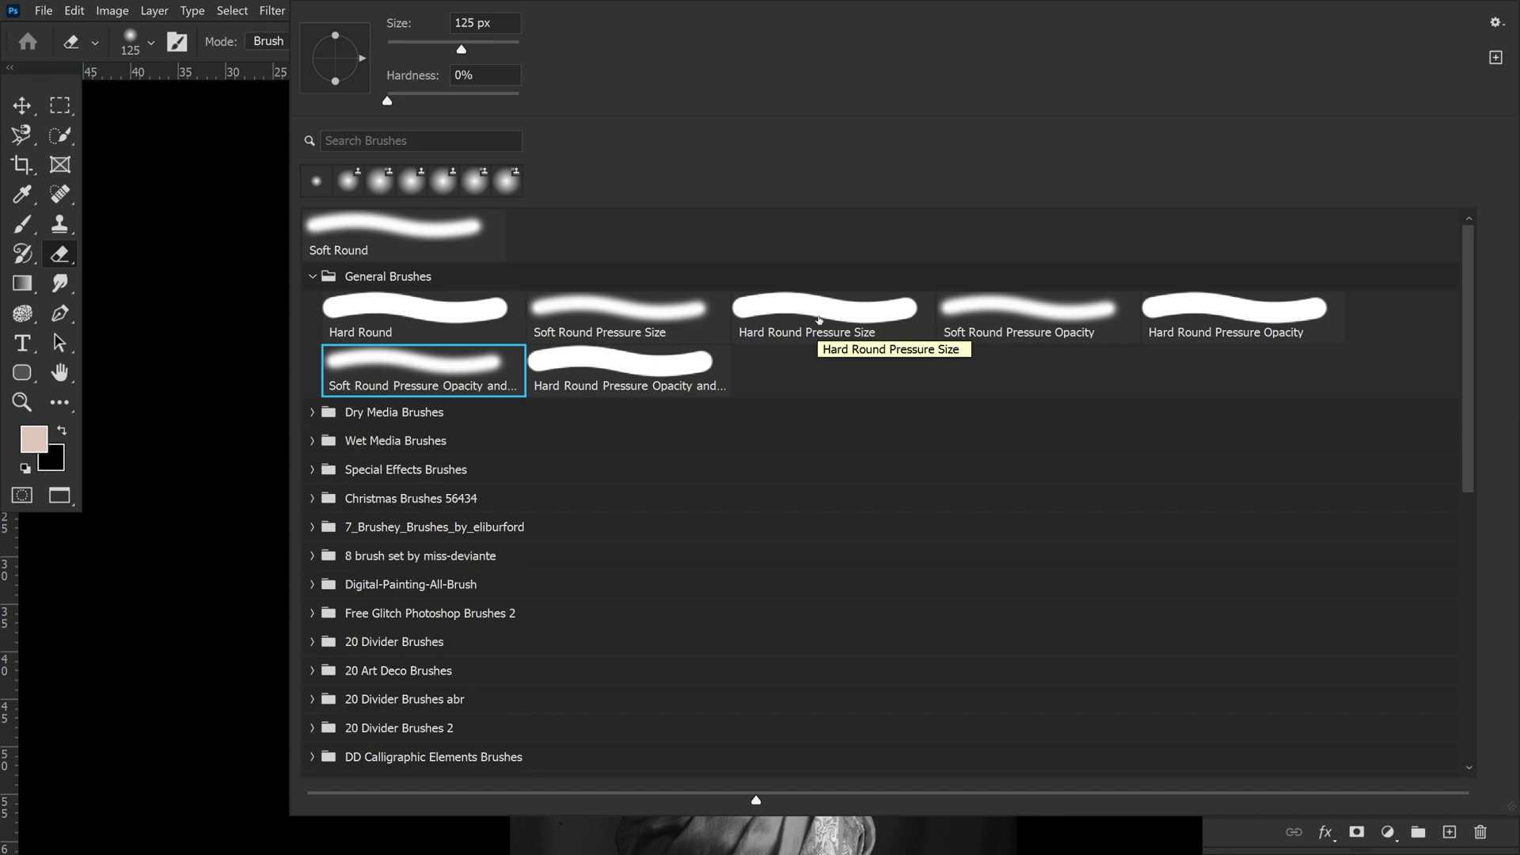
{"action": "left_click", "coordinate": [818, 317]}
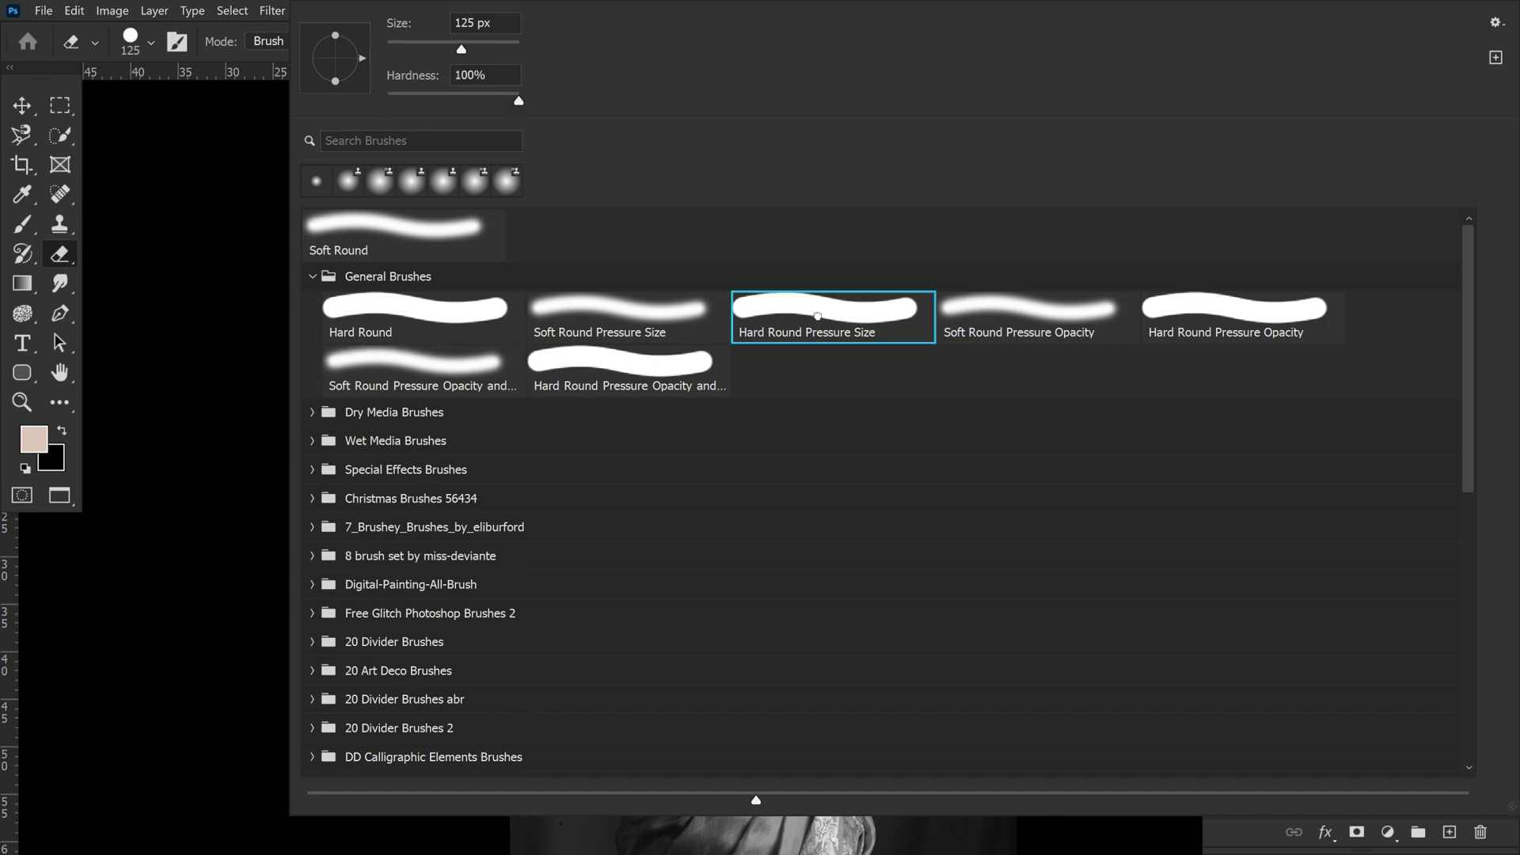
{"action": "key", "text": "Return"}
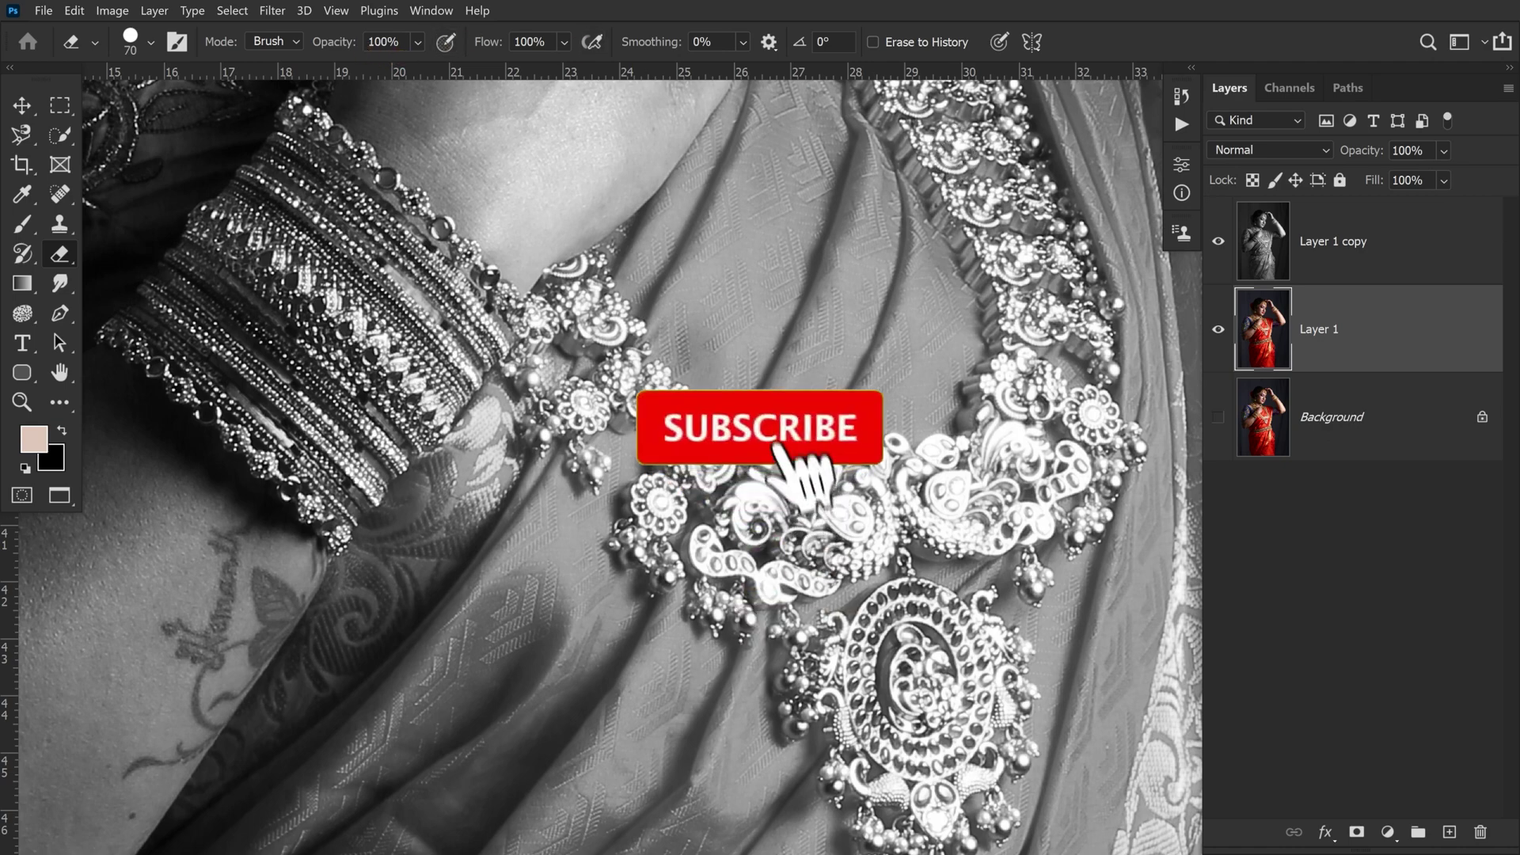
{"action": "left_click", "coordinate": [417, 41]}
{"action": "left_click", "coordinate": [448, 70]}
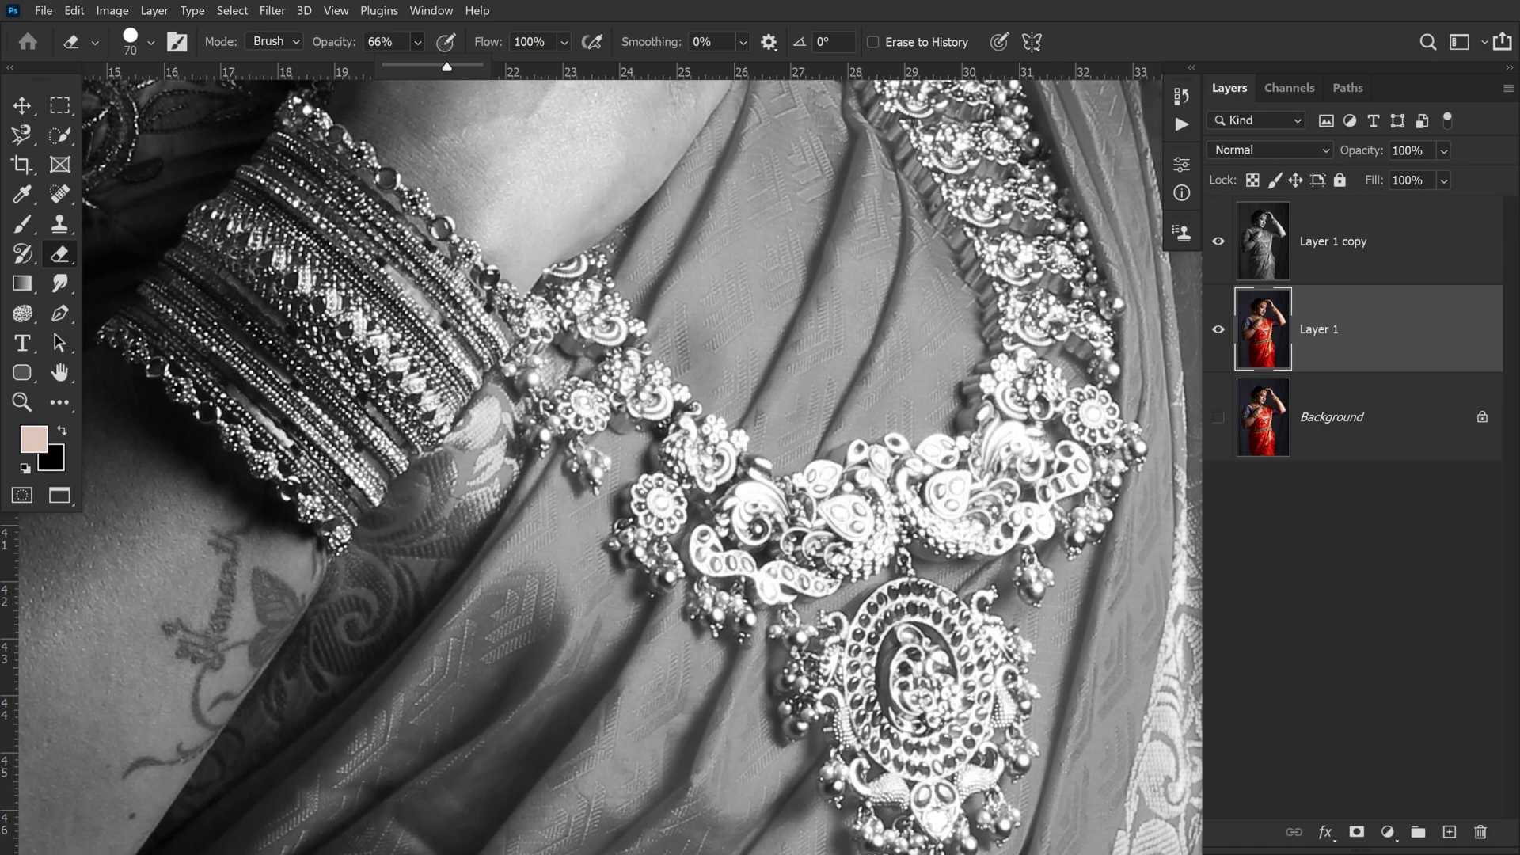
{"action": "key", "text": "Return"}
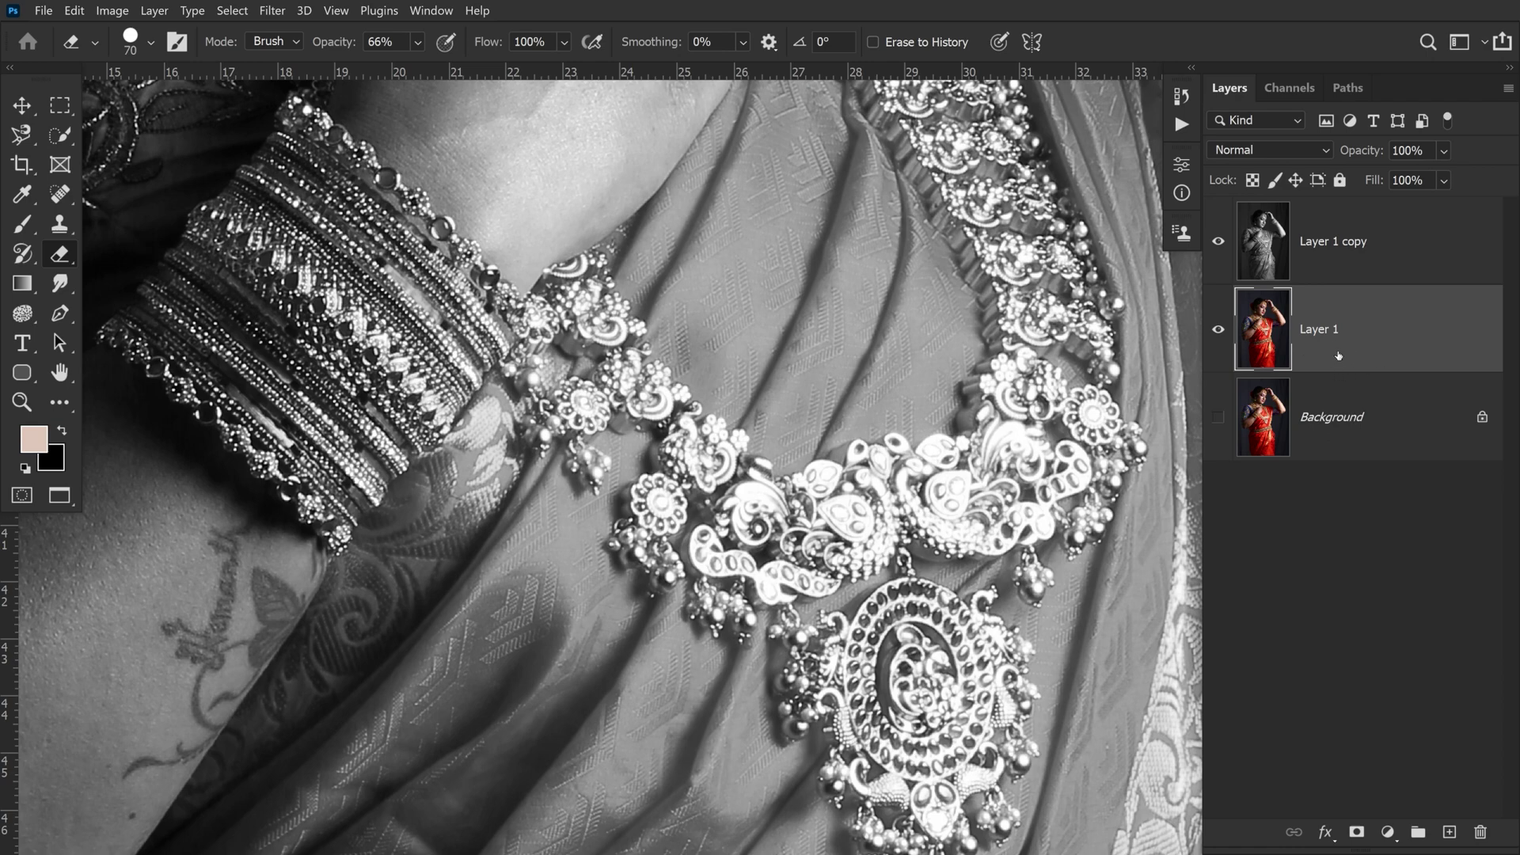
Erase Layer 1 copy over the necklace strap, pendant, bangles and necklace centre to reveal gold
{"action": "left_click", "coordinate": [1386, 239]}
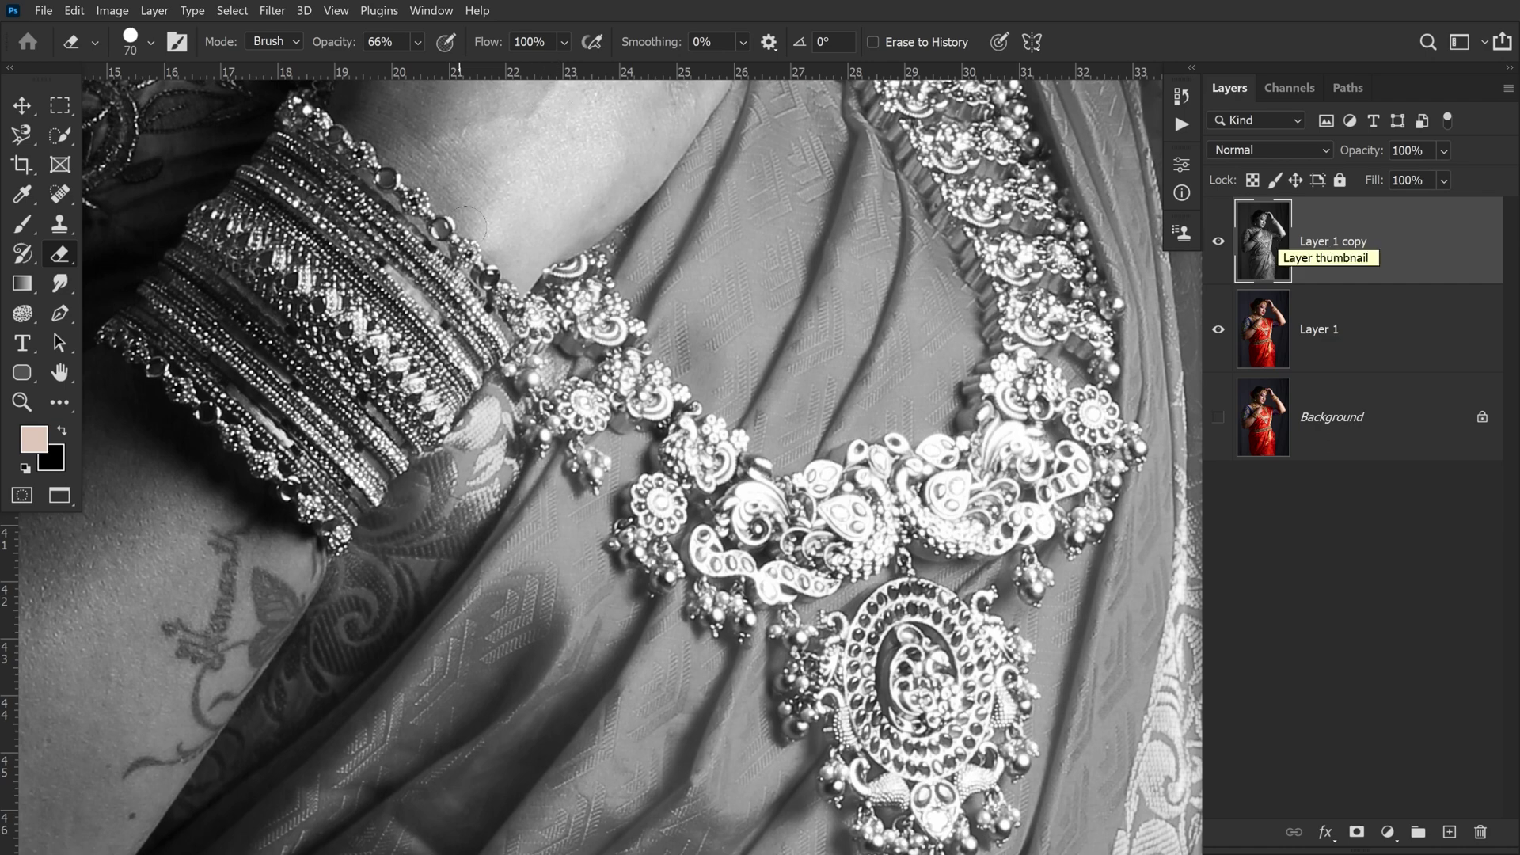
{"action": "mouse_move", "coordinate": [934, 118]}
{"action": "left_mouse_down"}
{"action": "mouse_move", "coordinate": [995, 277]}
{"action": "mouse_move", "coordinate": [1089, 345]}
{"action": "mouse_move", "coordinate": [1017, 159]}
{"action": "mouse_move", "coordinate": [909, 139]}
{"action": "mouse_move", "coordinate": [959, 249]}
{"action": "mouse_move", "coordinate": [1006, 424]}
{"action": "mouse_move", "coordinate": [860, 484]}
{"action": "mouse_move", "coordinate": [855, 521]}
{"action": "mouse_move", "coordinate": [879, 527]}
{"action": "left_mouse_up"}
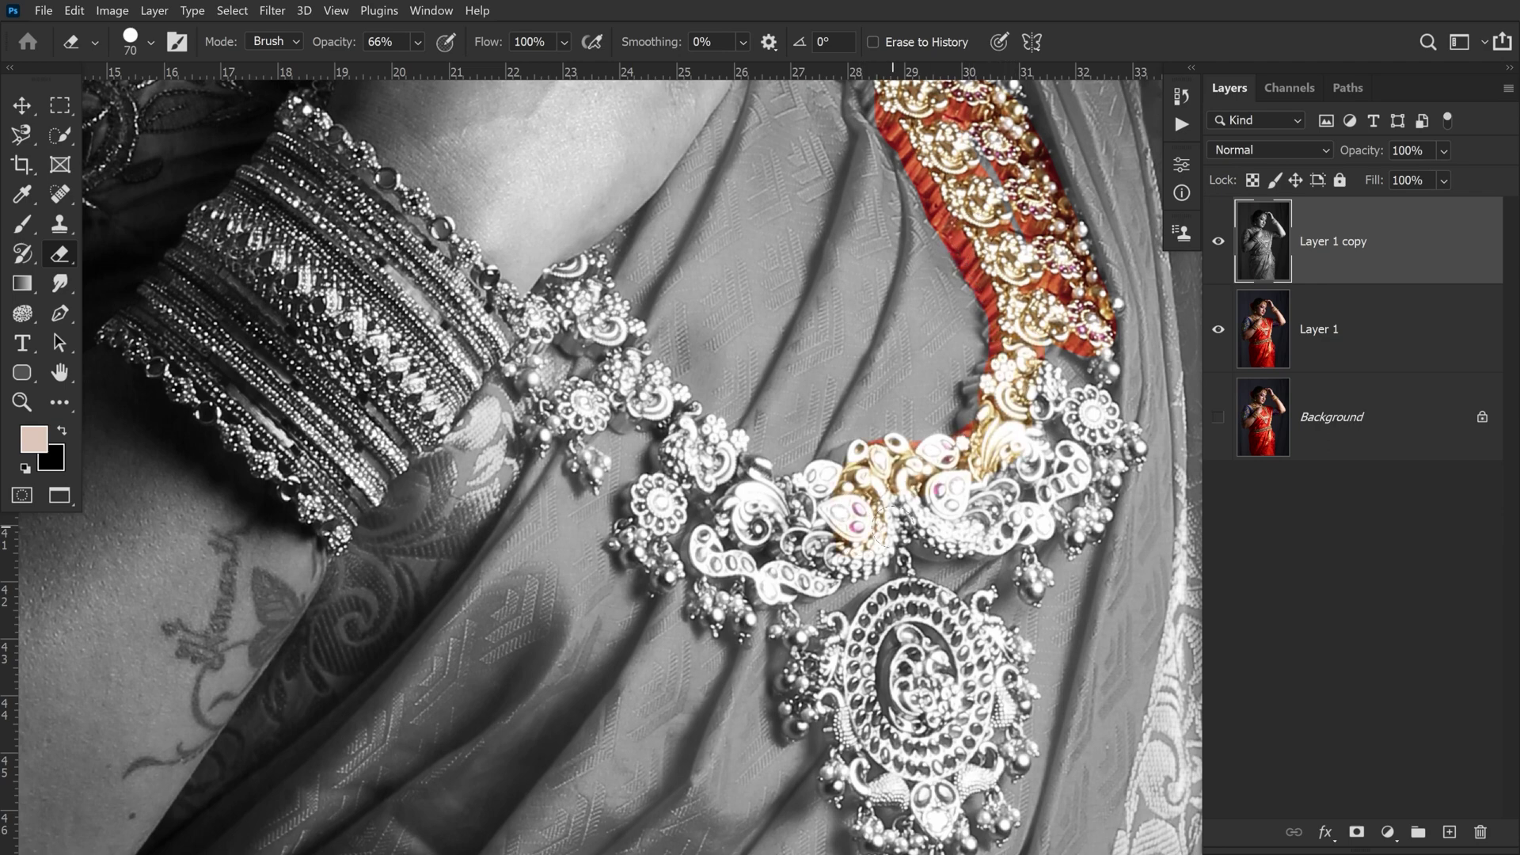
{"action": "mouse_move", "coordinate": [871, 612]}
{"action": "left_mouse_down"}
{"action": "mouse_move", "coordinate": [833, 659]}
{"action": "mouse_move", "coordinate": [867, 716]}
{"action": "mouse_move", "coordinate": [903, 748]}
{"action": "mouse_move", "coordinate": [987, 735]}
{"action": "mouse_move", "coordinate": [965, 665]}
{"action": "mouse_move", "coordinate": [893, 590]}
{"action": "mouse_move", "coordinate": [887, 532]}
{"action": "mouse_move", "coordinate": [800, 578]}
{"action": "mouse_move", "coordinate": [697, 546]}
{"action": "mouse_move", "coordinate": [665, 475]}
{"action": "mouse_move", "coordinate": [685, 396]}
{"action": "mouse_move", "coordinate": [645, 376]}
{"action": "mouse_move", "coordinate": [621, 420]}
{"action": "mouse_move", "coordinate": [602, 412]}
{"action": "mouse_move", "coordinate": [584, 305]}
{"action": "mouse_move", "coordinate": [536, 344]}
{"action": "mouse_move", "coordinate": [403, 207]}
{"action": "left_mouse_up"}
{"action": "left_click_drag", "start_coordinate": [336, 151], "coordinate": [302, 119]}
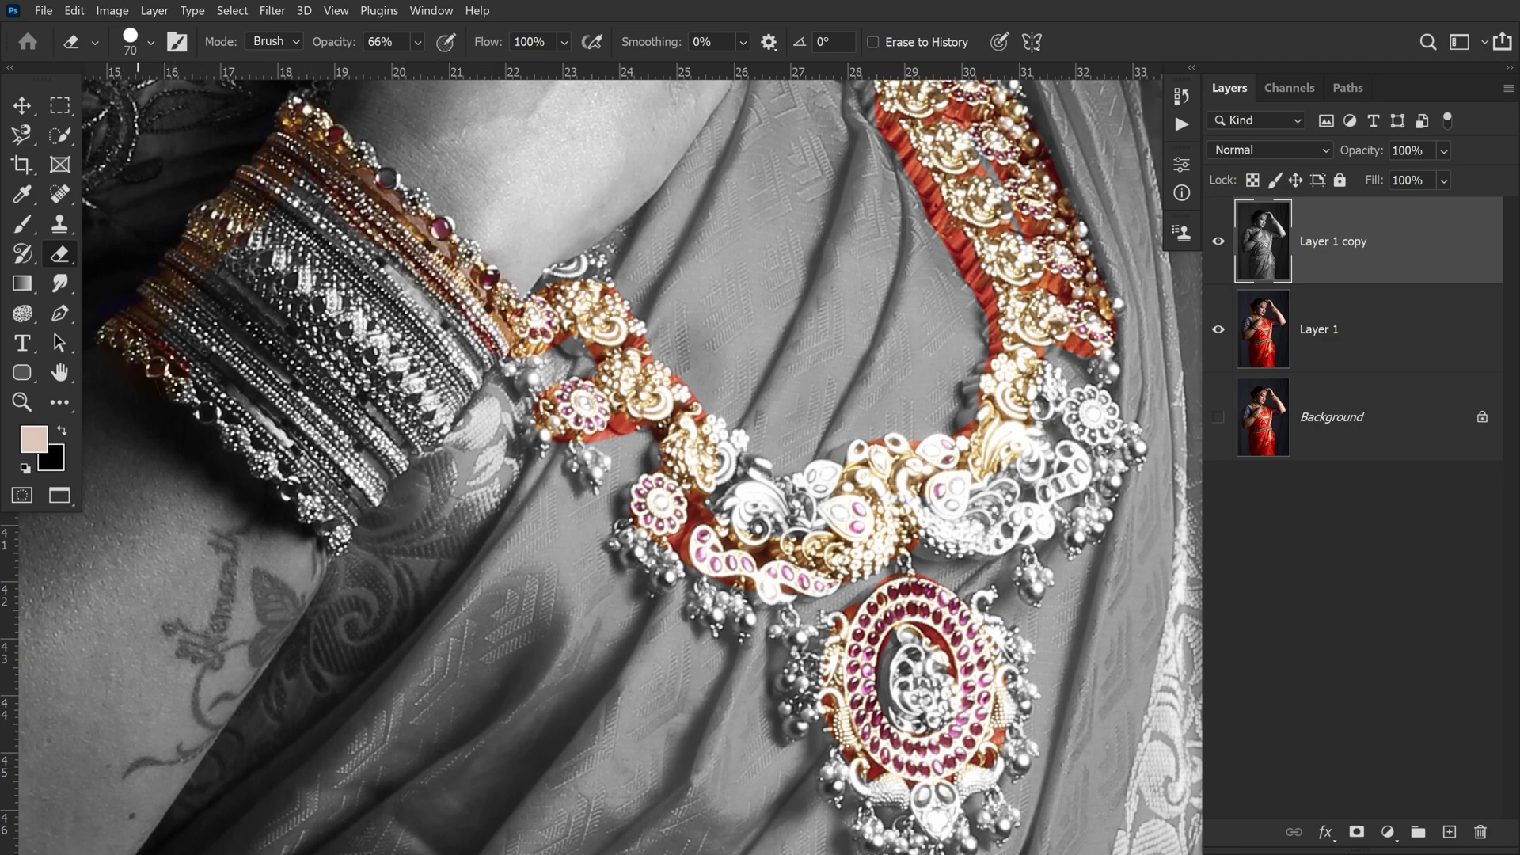
{"action": "mouse_move", "coordinate": [228, 443]}
{"action": "left_mouse_down"}
{"action": "mouse_move", "coordinate": [313, 483]}
{"action": "mouse_move", "coordinate": [356, 527]}
{"action": "mouse_move", "coordinate": [383, 475]}
{"action": "left_mouse_up"}
{"action": "mouse_move", "coordinate": [447, 410]}
{"action": "left_mouse_down"}
{"action": "mouse_move", "coordinate": [455, 369]}
{"action": "mouse_move", "coordinate": [400, 277]}
{"action": "left_mouse_up"}
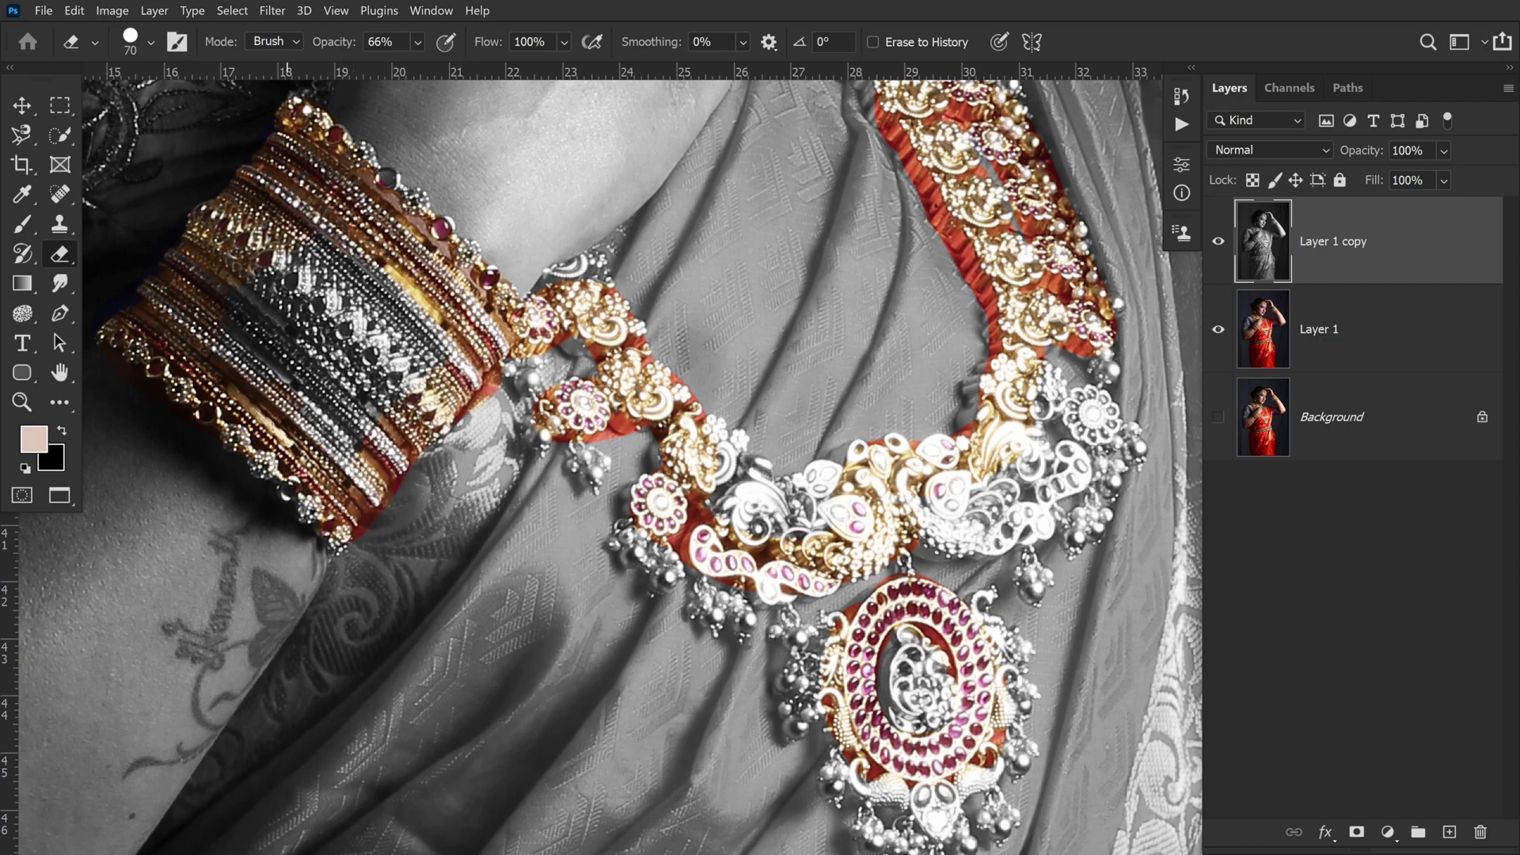
{"action": "left_click_drag", "start_coordinate": [392, 388], "coordinate": [428, 340]}
{"action": "left_click_drag", "start_coordinate": [757, 495], "coordinate": [884, 481]}
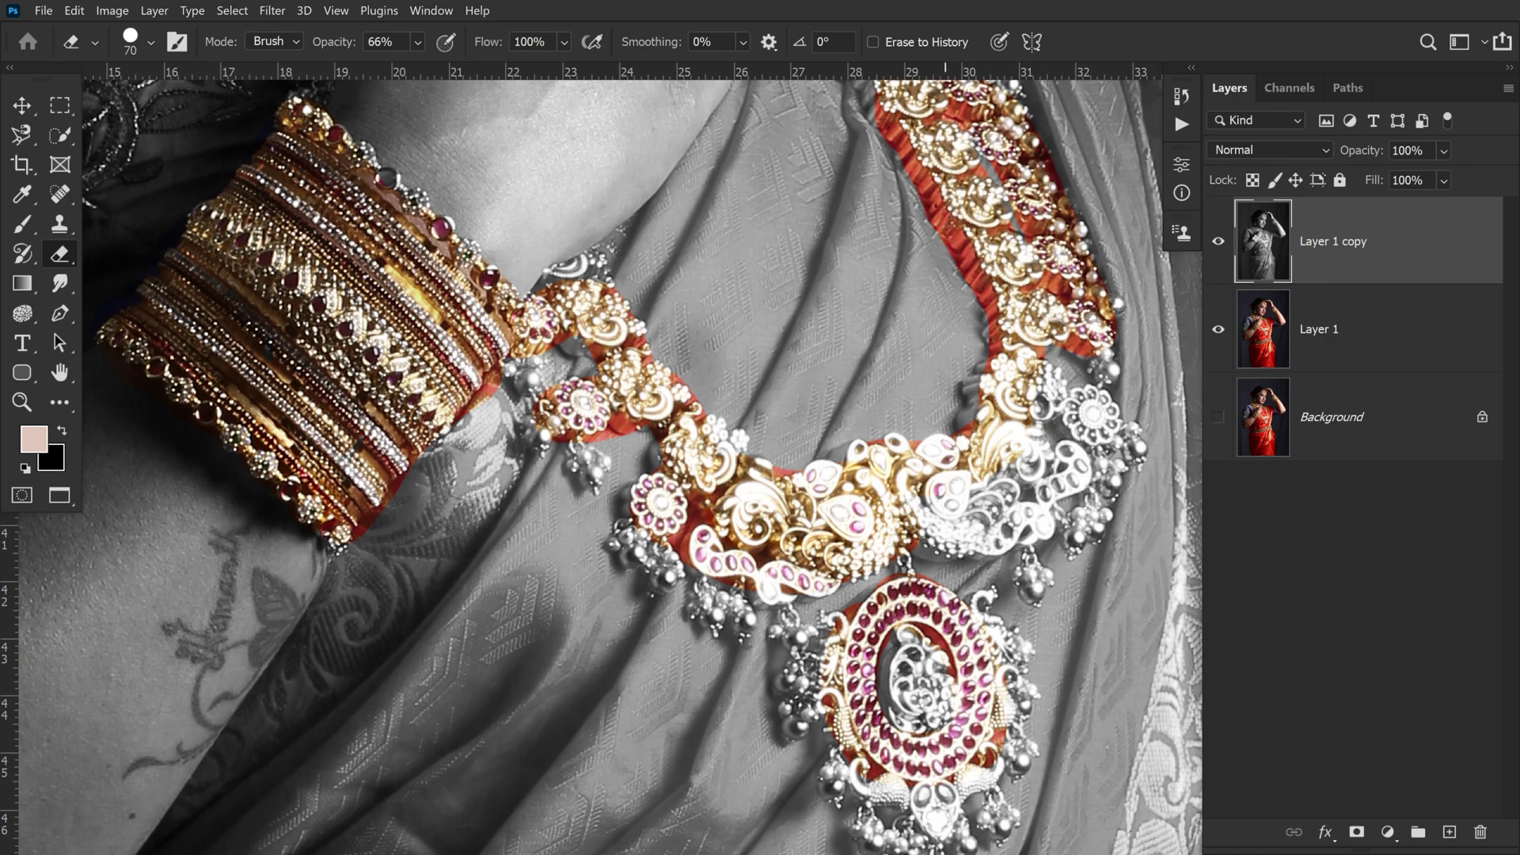
Scroll up and reveal gold further up the necklace and left of the pendant
{"action": "scroll", "coordinate": [911, 507], "scroll_direction": "up", "scroll_amount": 2}
{"action": "scroll", "coordinate": [887, 507], "scroll_direction": "up", "scroll_amount": 1}
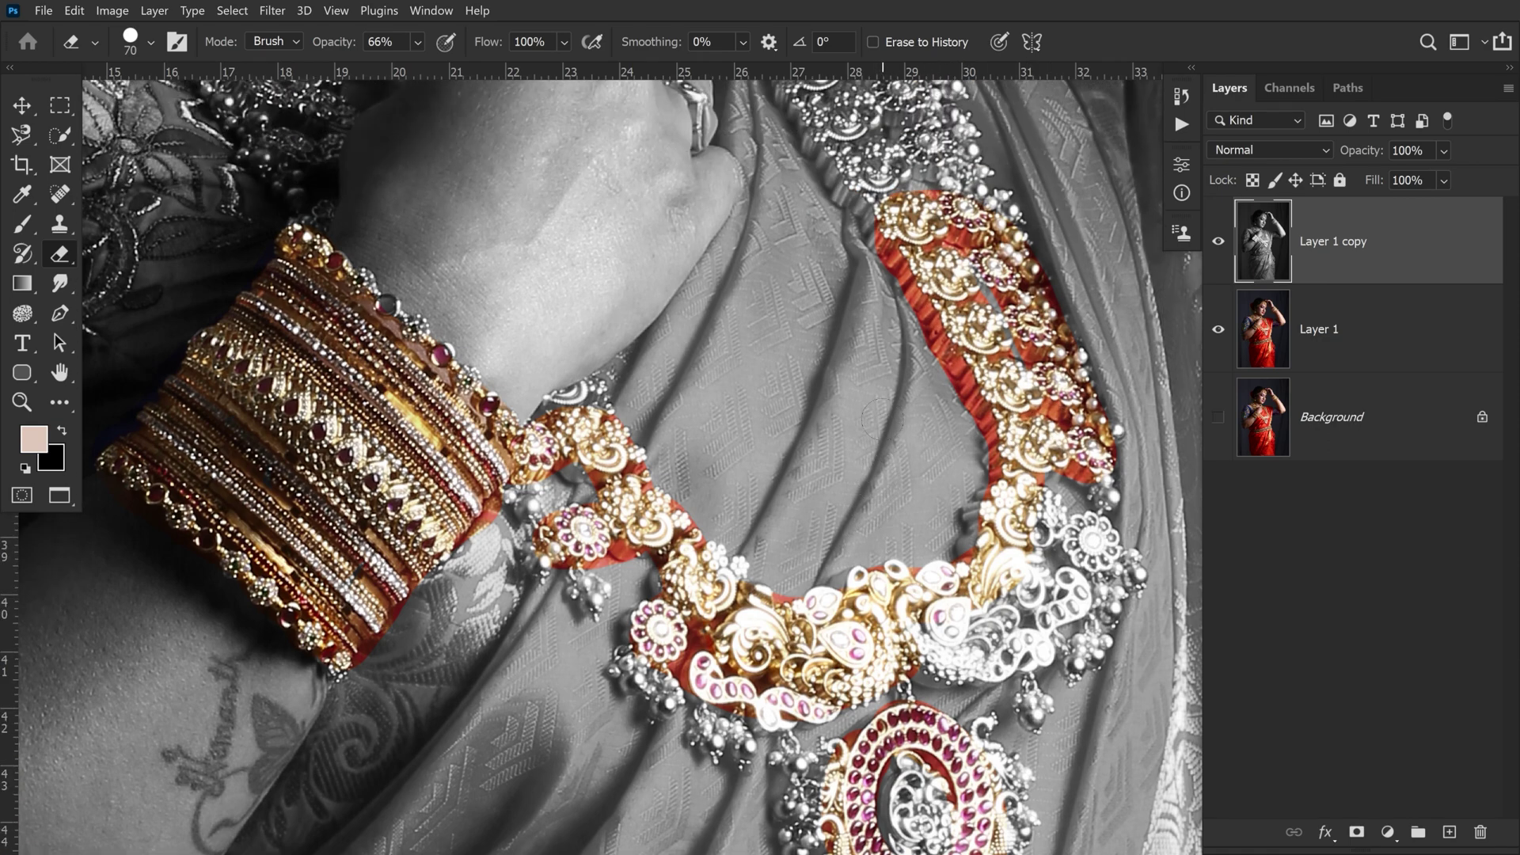
{"action": "scroll", "coordinate": [867, 507], "scroll_direction": "up", "scroll_amount": 2}
{"action": "scroll", "coordinate": [843, 507], "scroll_direction": "up", "scroll_amount": 2}
{"action": "scroll", "coordinate": [911, 515], "scroll_direction": "up", "scroll_amount": 3}
{"action": "scroll", "coordinate": [990, 539], "scroll_direction": "up", "scroll_amount": 1}
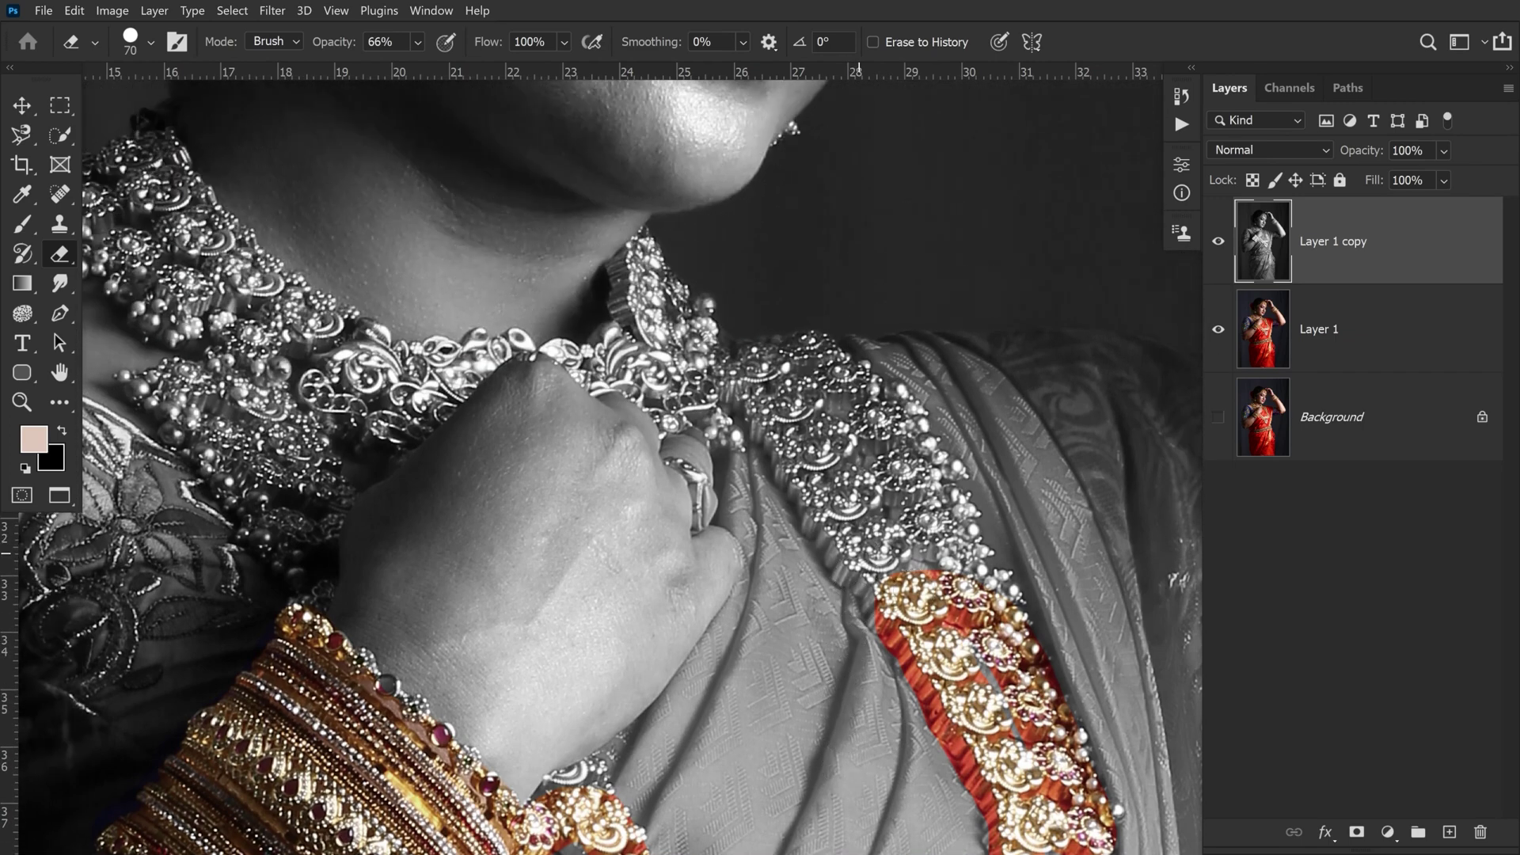
{"action": "left_click_drag", "start_coordinate": [890, 582], "coordinate": [868, 515]}
{"action": "left_click_drag", "start_coordinate": [759, 340], "coordinate": [656, 317]}
{"action": "left_click_drag", "start_coordinate": [649, 373], "coordinate": [434, 372]}
Restore gold on the left necklace strands, the bead and the necklace beside the hand
{"action": "left_click_drag", "start_coordinate": [153, 309], "coordinate": [171, 305]}
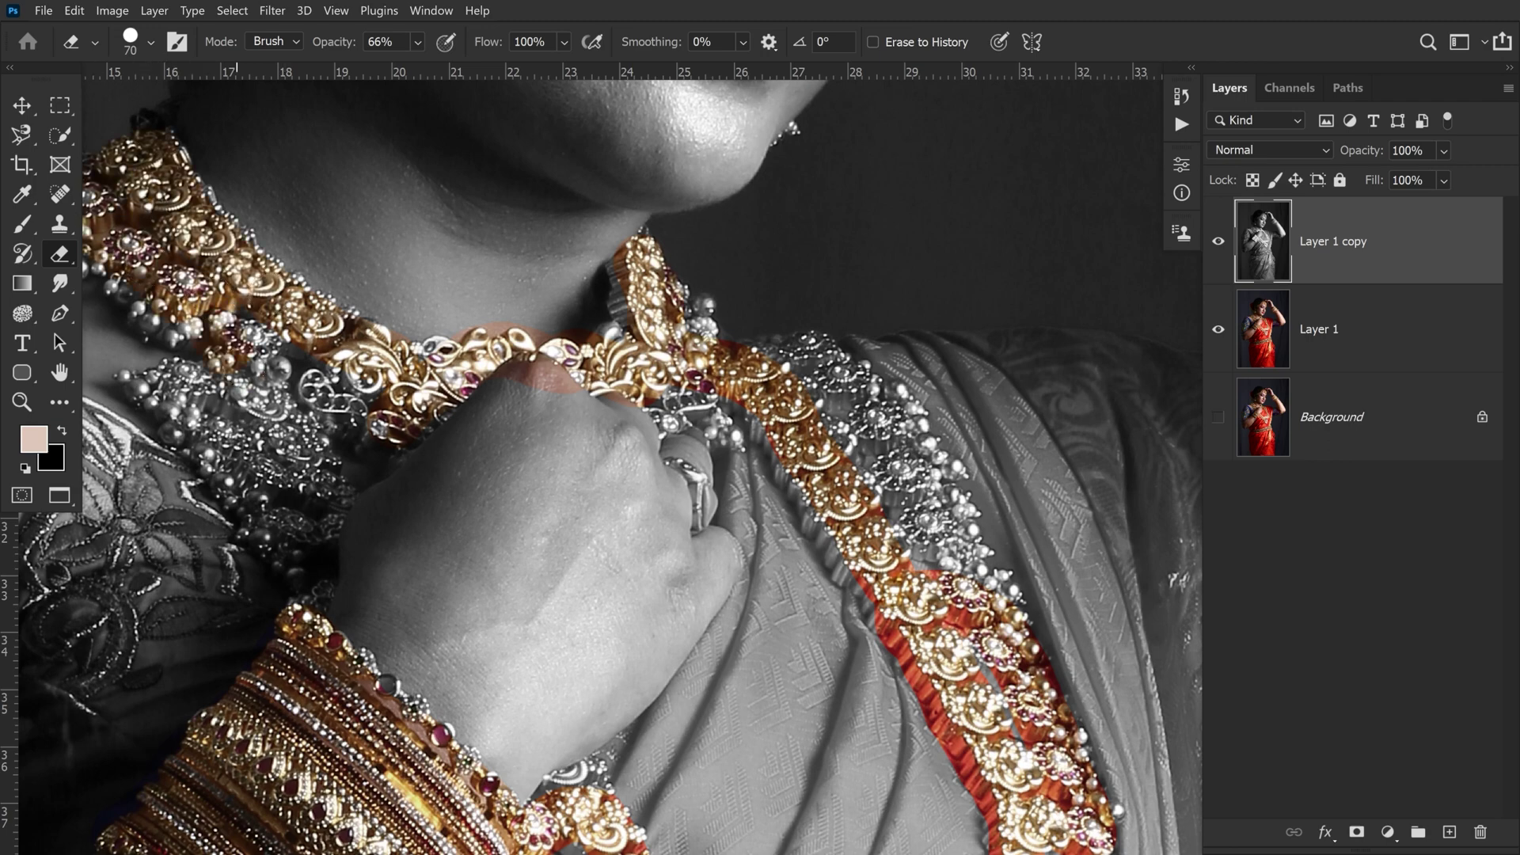
{"action": "left_click_drag", "start_coordinate": [236, 388], "coordinate": [158, 380]}
{"action": "left_click_drag", "start_coordinate": [252, 406], "coordinate": [358, 406]}
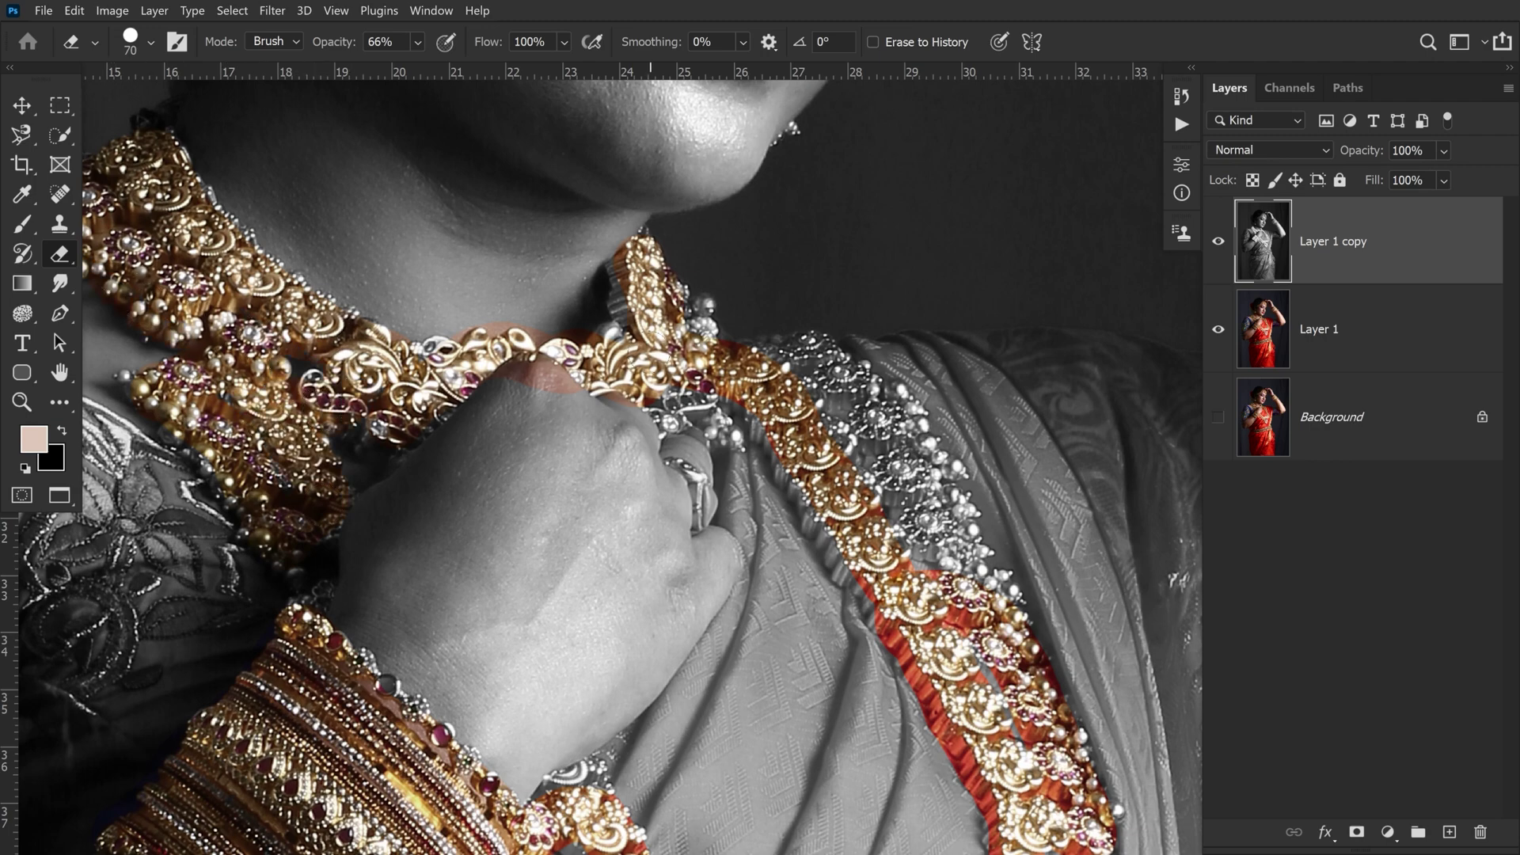
{"action": "left_click", "coordinate": [706, 308]}
{"action": "mouse_move", "coordinate": [673, 400]}
{"action": "left_mouse_down"}
{"action": "mouse_move", "coordinate": [910, 427]}
{"action": "mouse_move", "coordinate": [958, 547]}
{"action": "mouse_move", "coordinate": [841, 456]}
{"action": "left_mouse_up"}
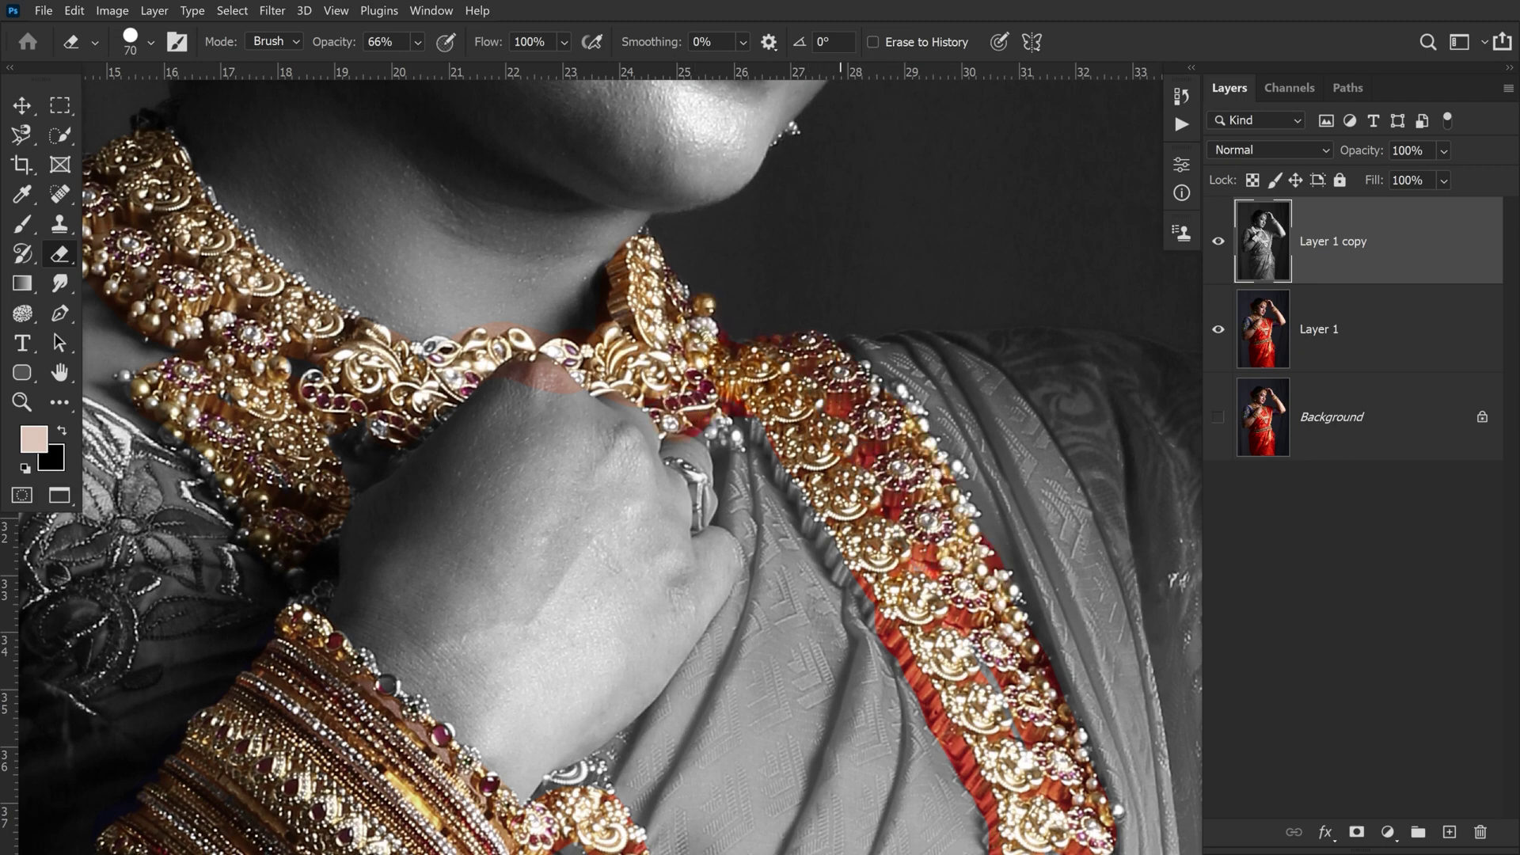
Shrink the eraser slightly and reveal the forehead ornament's gold, gems and red centre stone
{"action": "scroll", "coordinate": [832, 412], "scroll_direction": "up", "scroll_amount": 2}
{"action": "scroll", "coordinate": [831, 412], "scroll_direction": "up", "scroll_amount": 3}
{"action": "scroll", "coordinate": [831, 412], "scroll_direction": "up", "scroll_amount": 2}
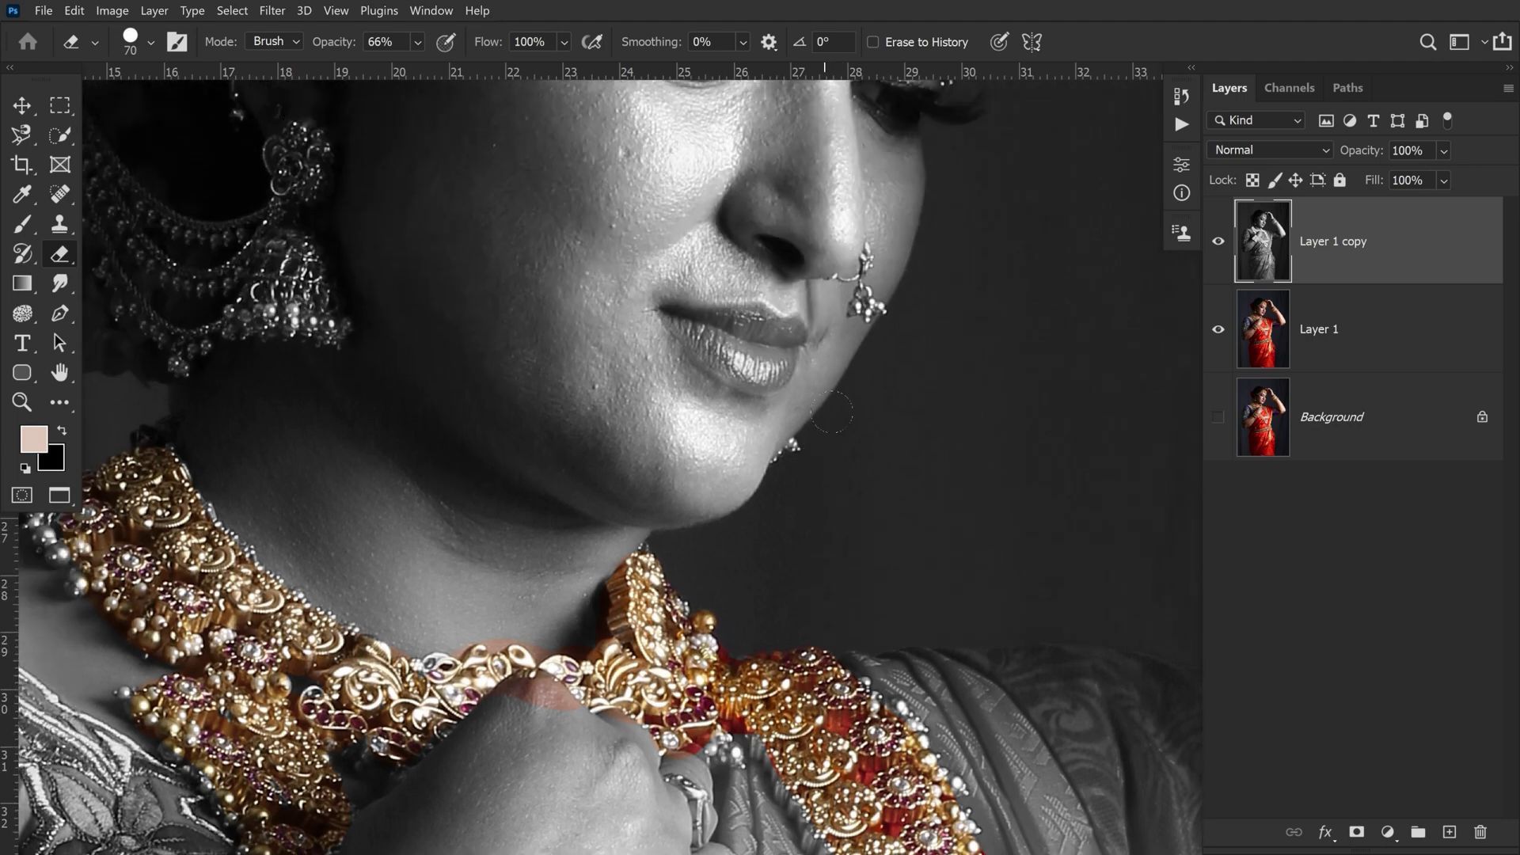
{"action": "scroll", "coordinate": [831, 412], "scroll_direction": "up", "scroll_amount": 2}
{"action": "scroll", "coordinate": [833, 404], "scroll_direction": "up", "scroll_amount": 2}
{"action": "scroll", "coordinate": [835, 396], "scroll_direction": "up", "scroll_amount": 3}
{"action": "scroll", "coordinate": [839, 386], "scroll_direction": "up", "scroll_amount": 2}
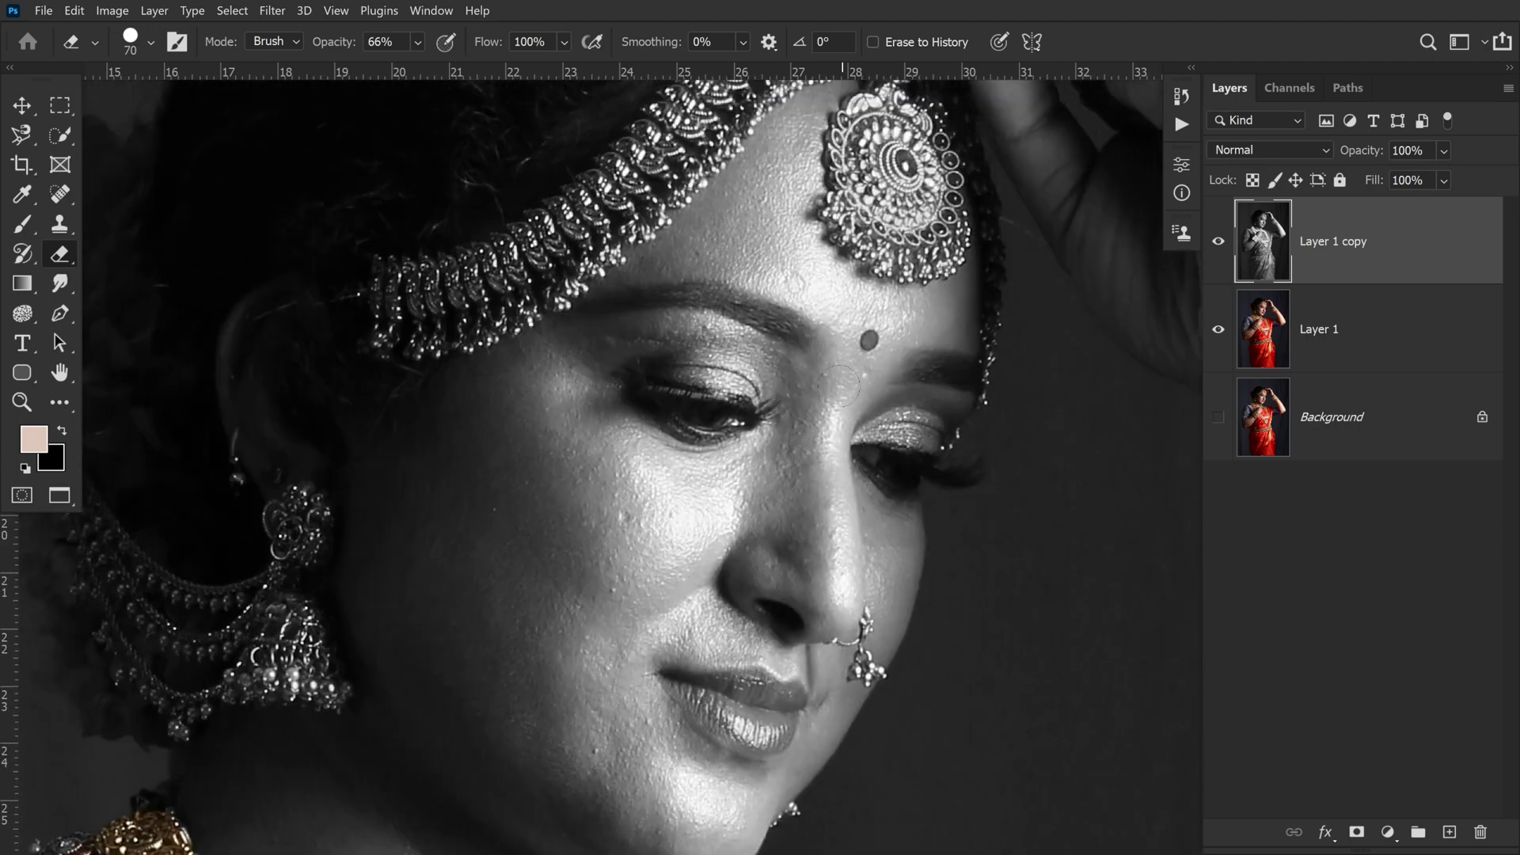
{"action": "scroll", "coordinate": [839, 386], "scroll_direction": "up", "scroll_amount": 2}
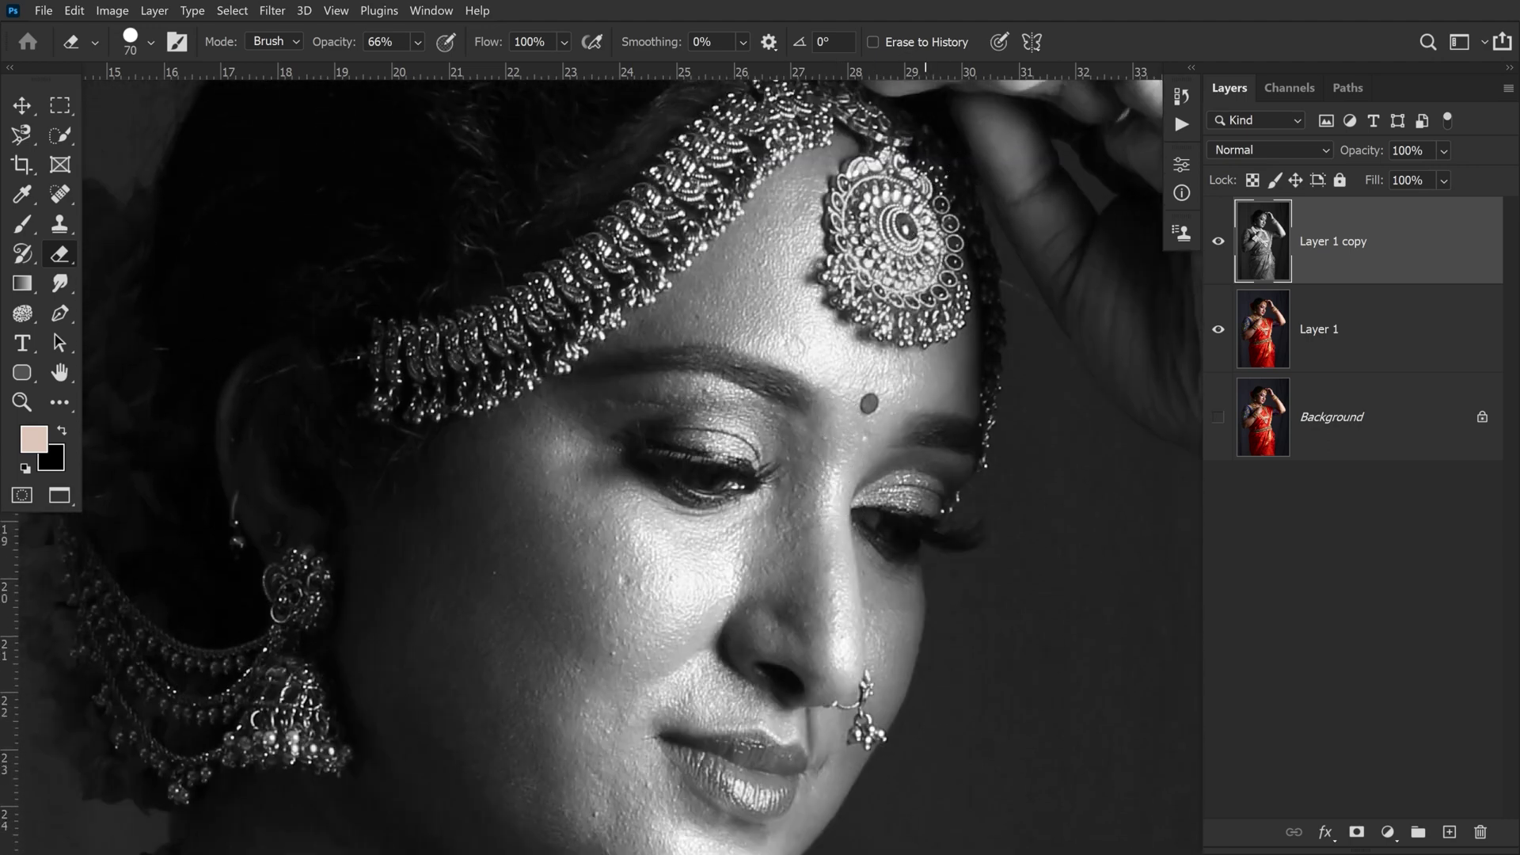
{"action": "key", "text": "bracketleft"}
{"action": "left_click_drag", "start_coordinate": [891, 154], "coordinate": [838, 201]}
{"action": "left_click_drag", "start_coordinate": [956, 214], "coordinate": [947, 254]}
{"action": "left_click_drag", "start_coordinate": [885, 198], "coordinate": [907, 296]}
{"action": "left_click", "coordinate": [905, 224]}
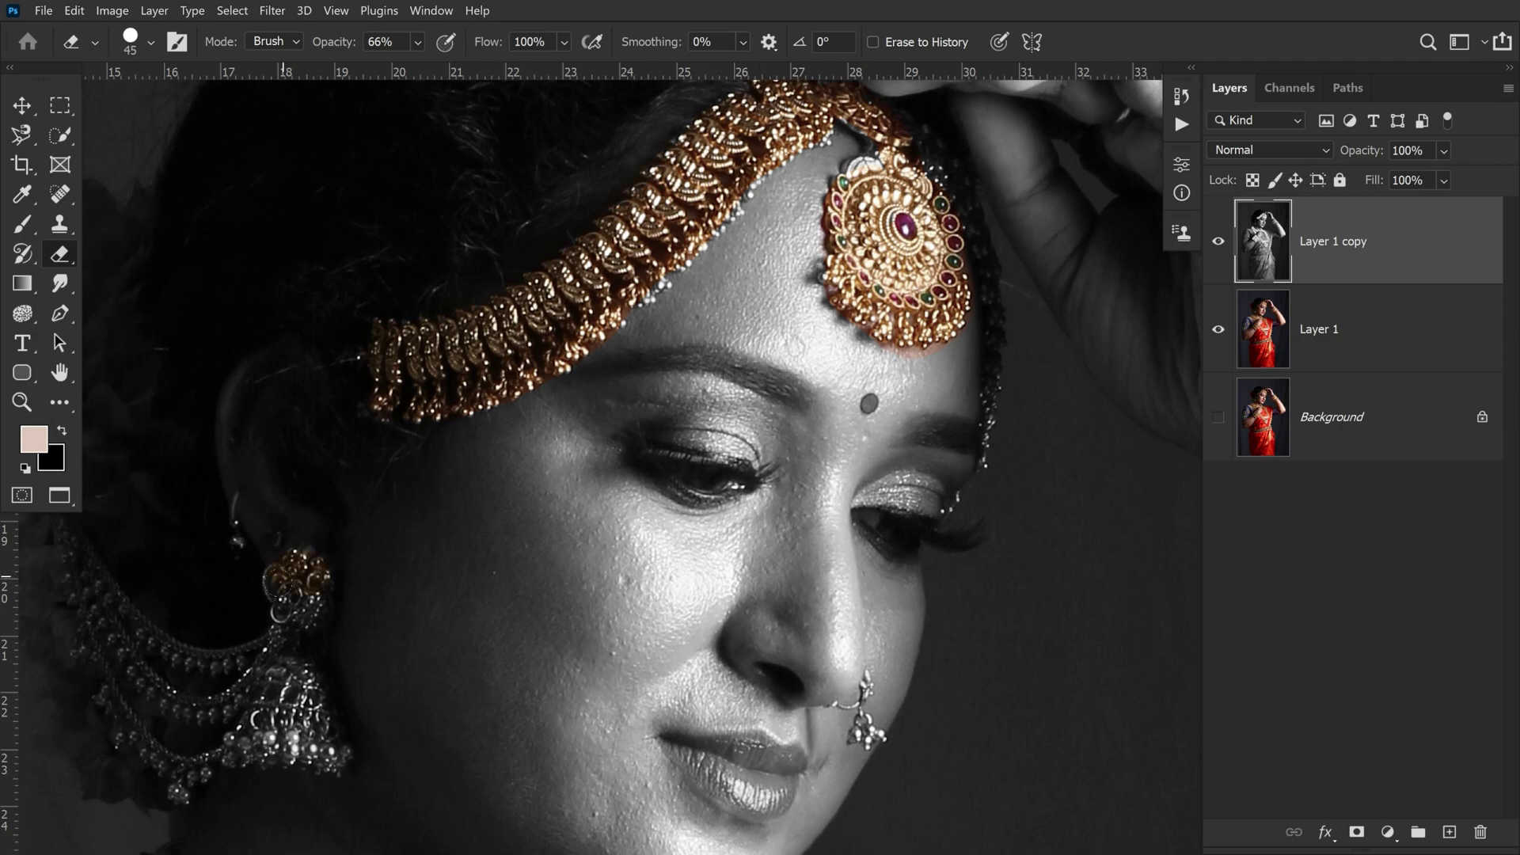
Restore colour on the earring, its bottom beads and left chain, then shrink the eraser further
{"action": "left_click_drag", "start_coordinate": [282, 578], "coordinate": [295, 598]}
{"action": "left_click_drag", "start_coordinate": [289, 752], "coordinate": [338, 758]}
{"action": "left_click_drag", "start_coordinate": [122, 723], "coordinate": [89, 625]}
{"action": "scroll", "coordinate": [880, 649], "scroll_direction": "down", "scroll_amount": 5}
{"action": "scroll", "coordinate": [881, 649], "scroll_direction": "up", "scroll_amount": 2}
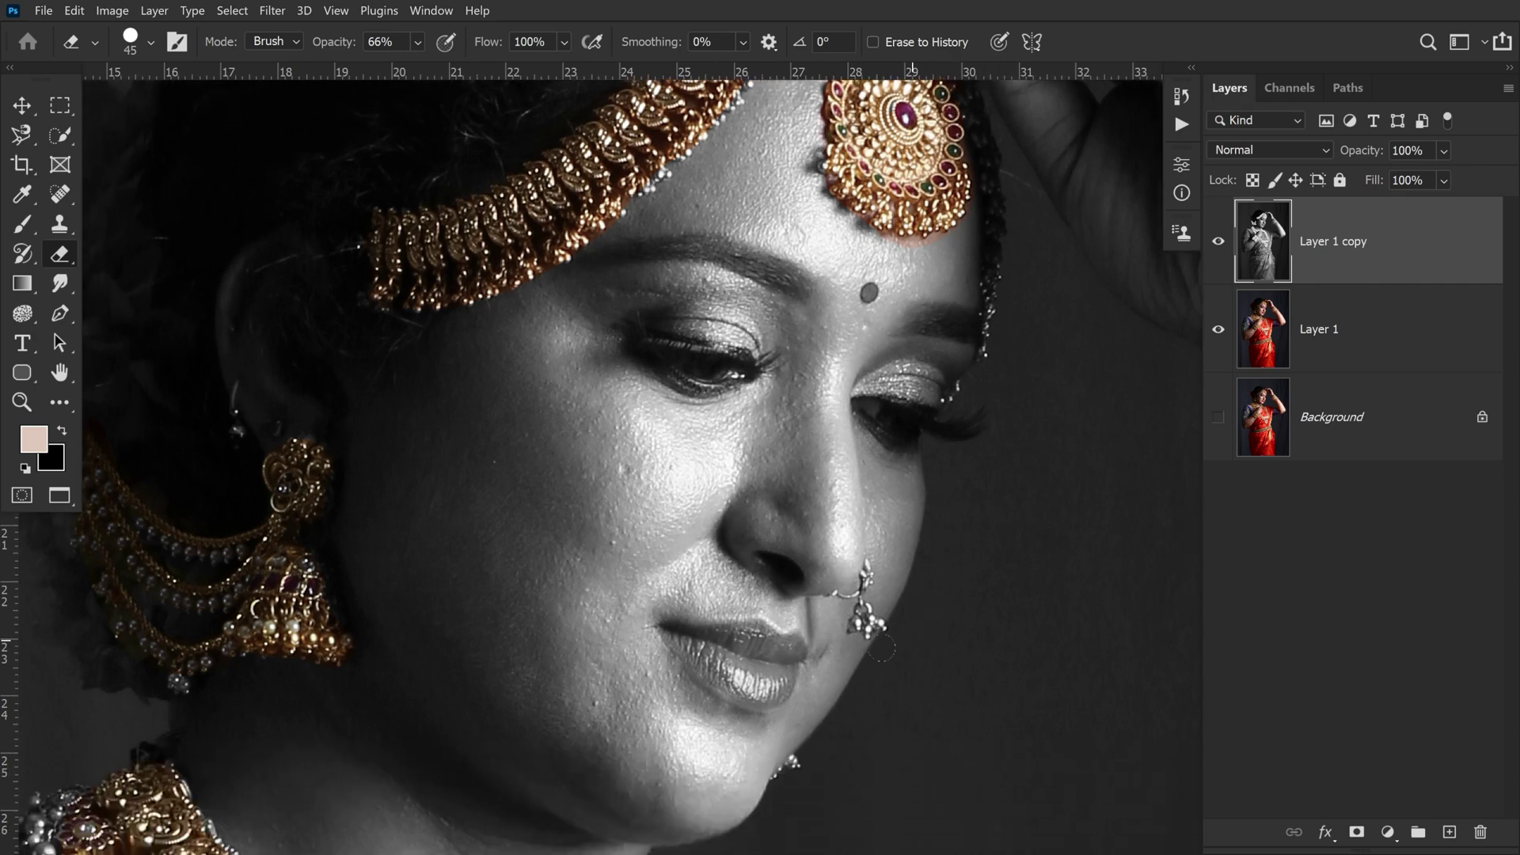
{"action": "key", "text": "bracketleft"}
{"action": "key", "text": "bracketleft"}
{"action": "key", "text": "bracketleft"}
{"action": "key", "text": "bracketleft"}
{"action": "key", "text": "bracketleft"}
{"action": "scroll", "coordinate": [601, 467], "scroll_direction": "down", "scroll_amount": 2}
{"action": "scroll", "coordinate": [602, 467], "scroll_direction": "down", "scroll_amount": 2}
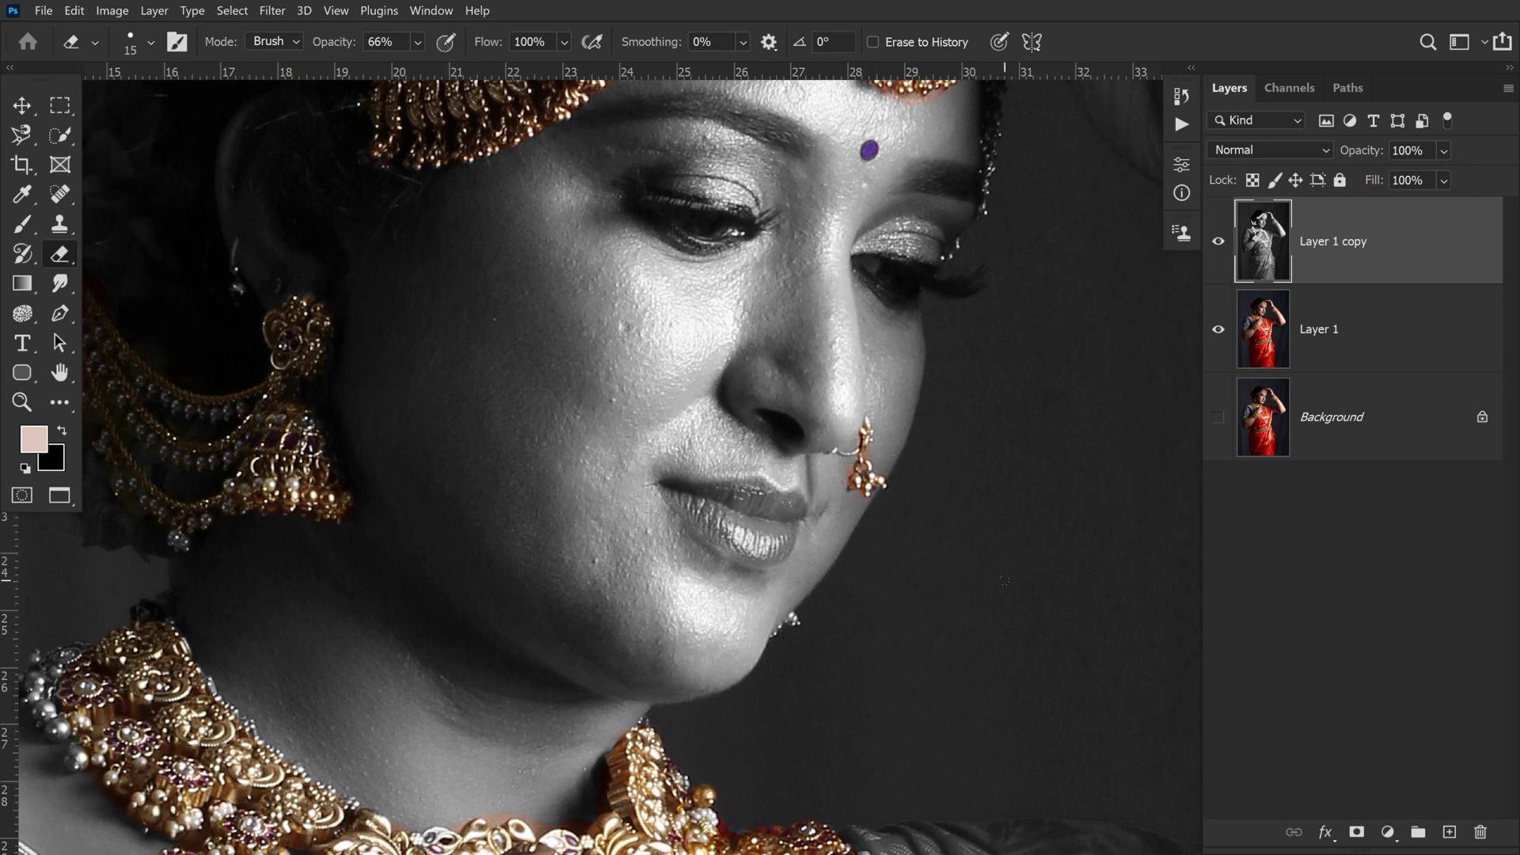
Zoom out three steps, enlarge the eraser, and reveal the red across the waist belt
{"action": "key", "text": "ctrl+minus"}
{"action": "key", "text": "ctrl+minus"}
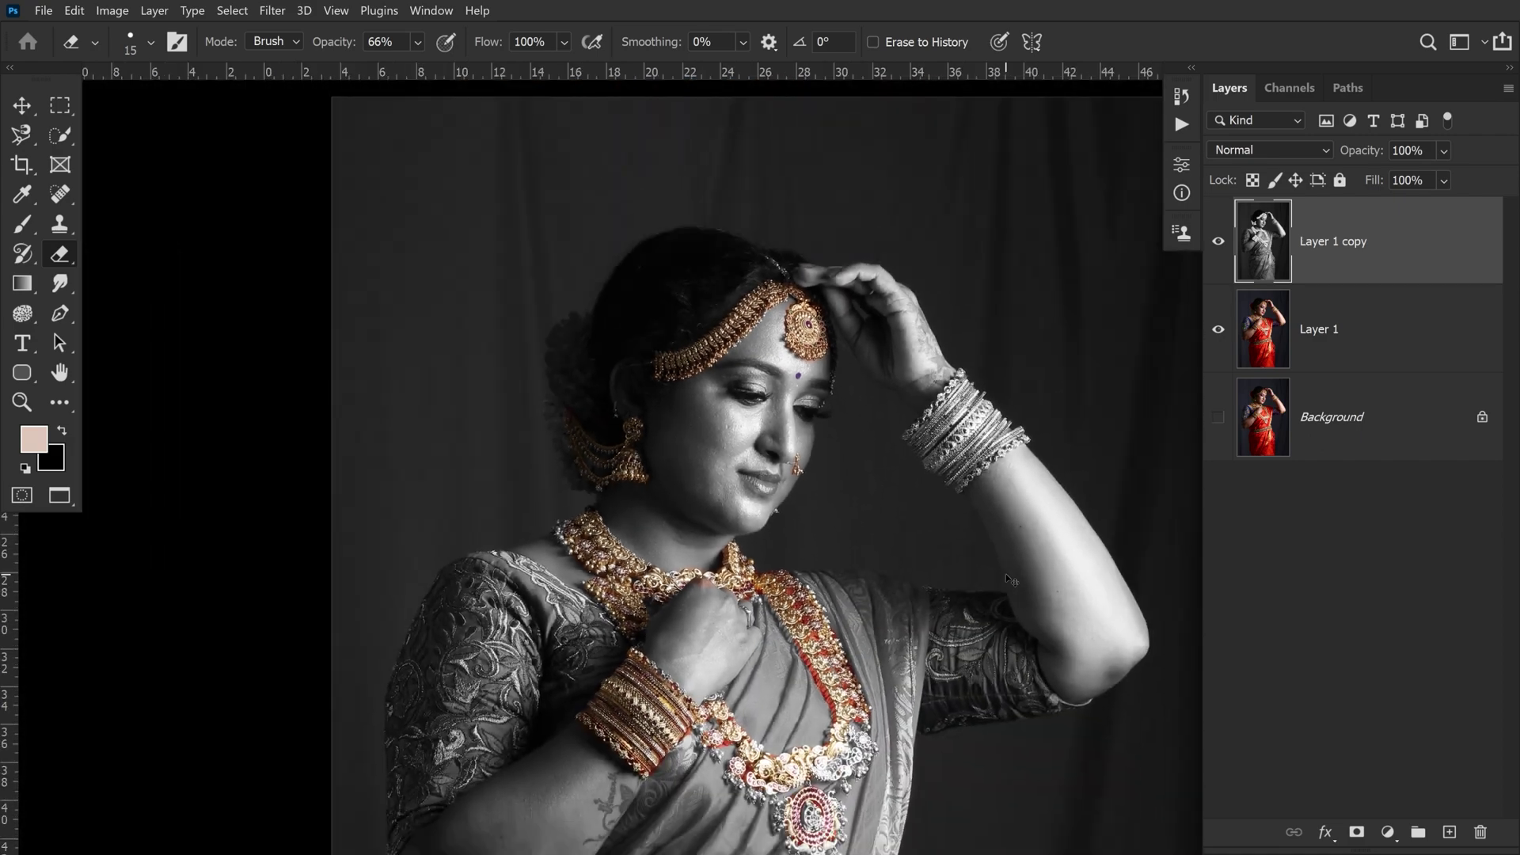
{"action": "key", "text": "ctrl+minus"}
{"action": "key", "text": "ctrl+minus"}
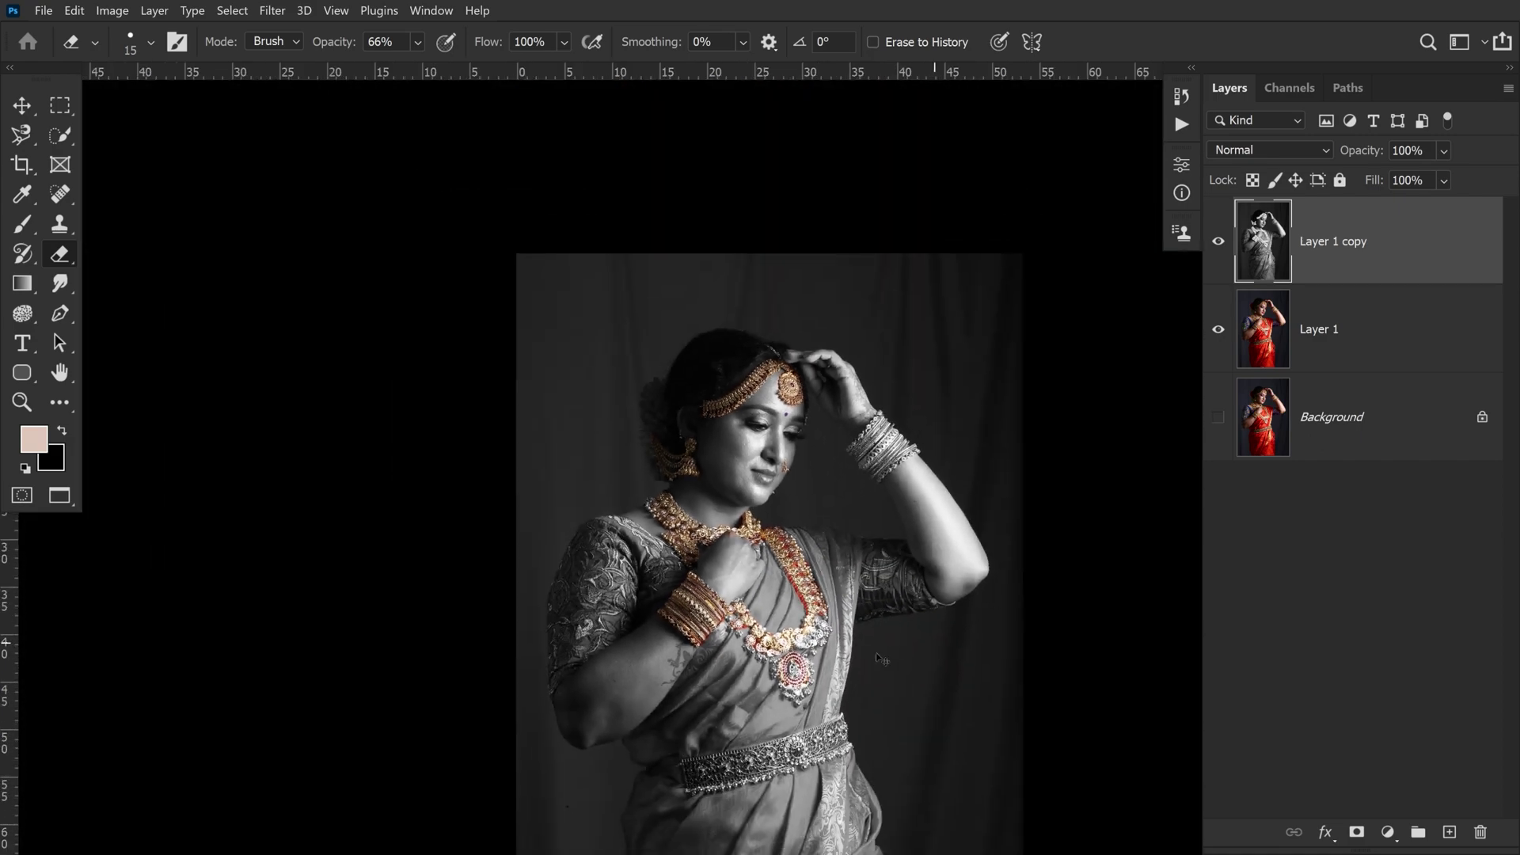
{"action": "key", "text": "ctrl+minus"}
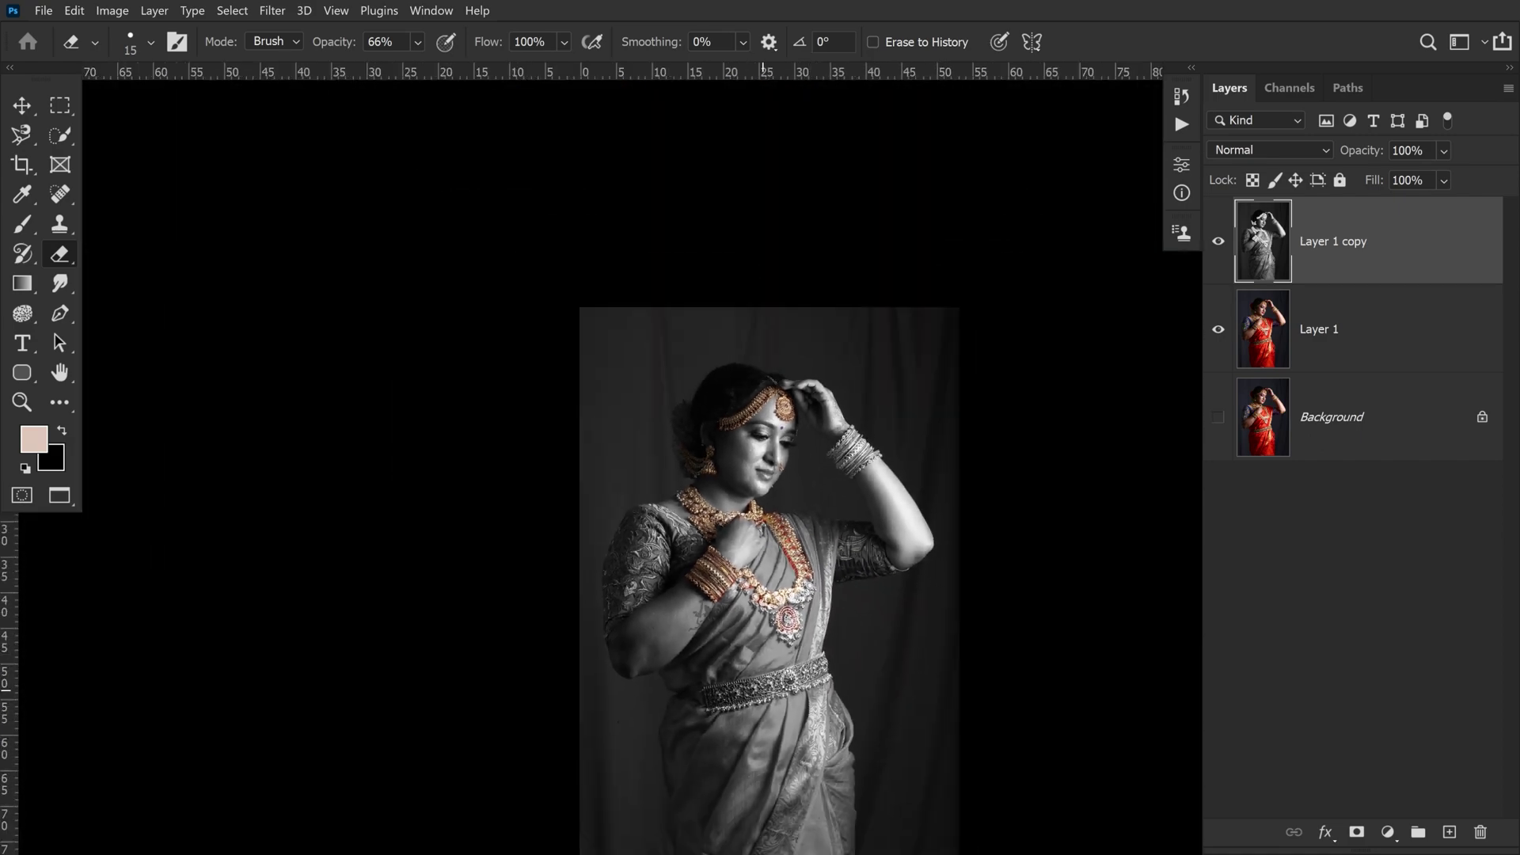
{"action": "key", "text": "bracketright"}
{"action": "key", "text": "bracketright"}
{"action": "key", "text": "bracketright"}
{"action": "key", "text": "bracketright"}
{"action": "key", "text": "bracketright"}
{"action": "key", "text": "bracketright"}
{"action": "key", "text": "bracketright"}
{"action": "left_click", "coordinate": [799, 692]}
{"action": "left_click_drag", "start_coordinate": [823, 668], "coordinate": [760, 680]}
{"action": "left_click", "coordinate": [1219, 330]}
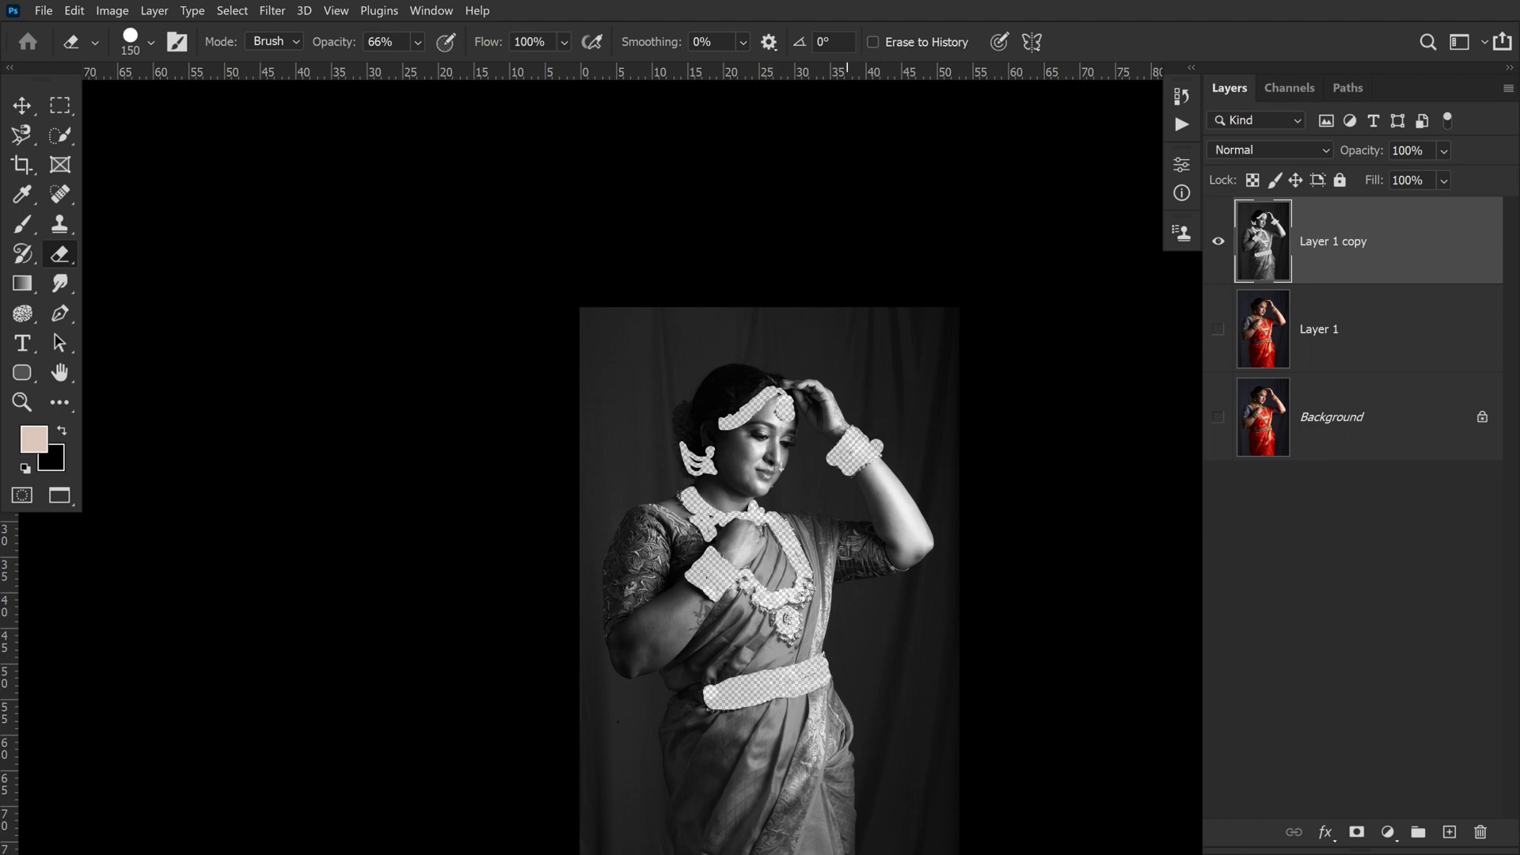
{"action": "left_click", "coordinate": [1219, 332]}
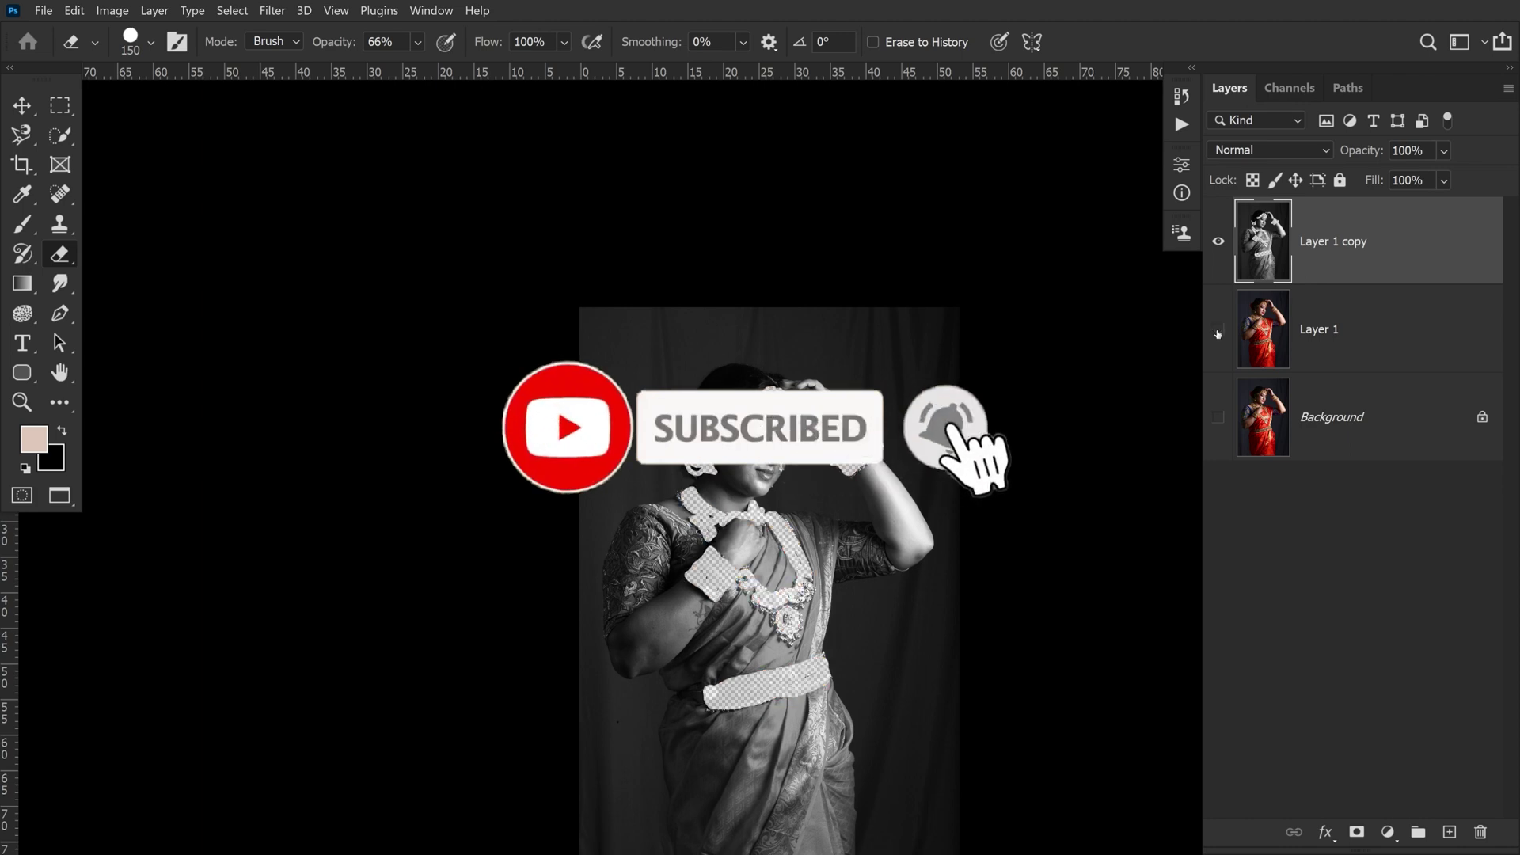
{"action": "left_click", "coordinate": [1361, 339]}
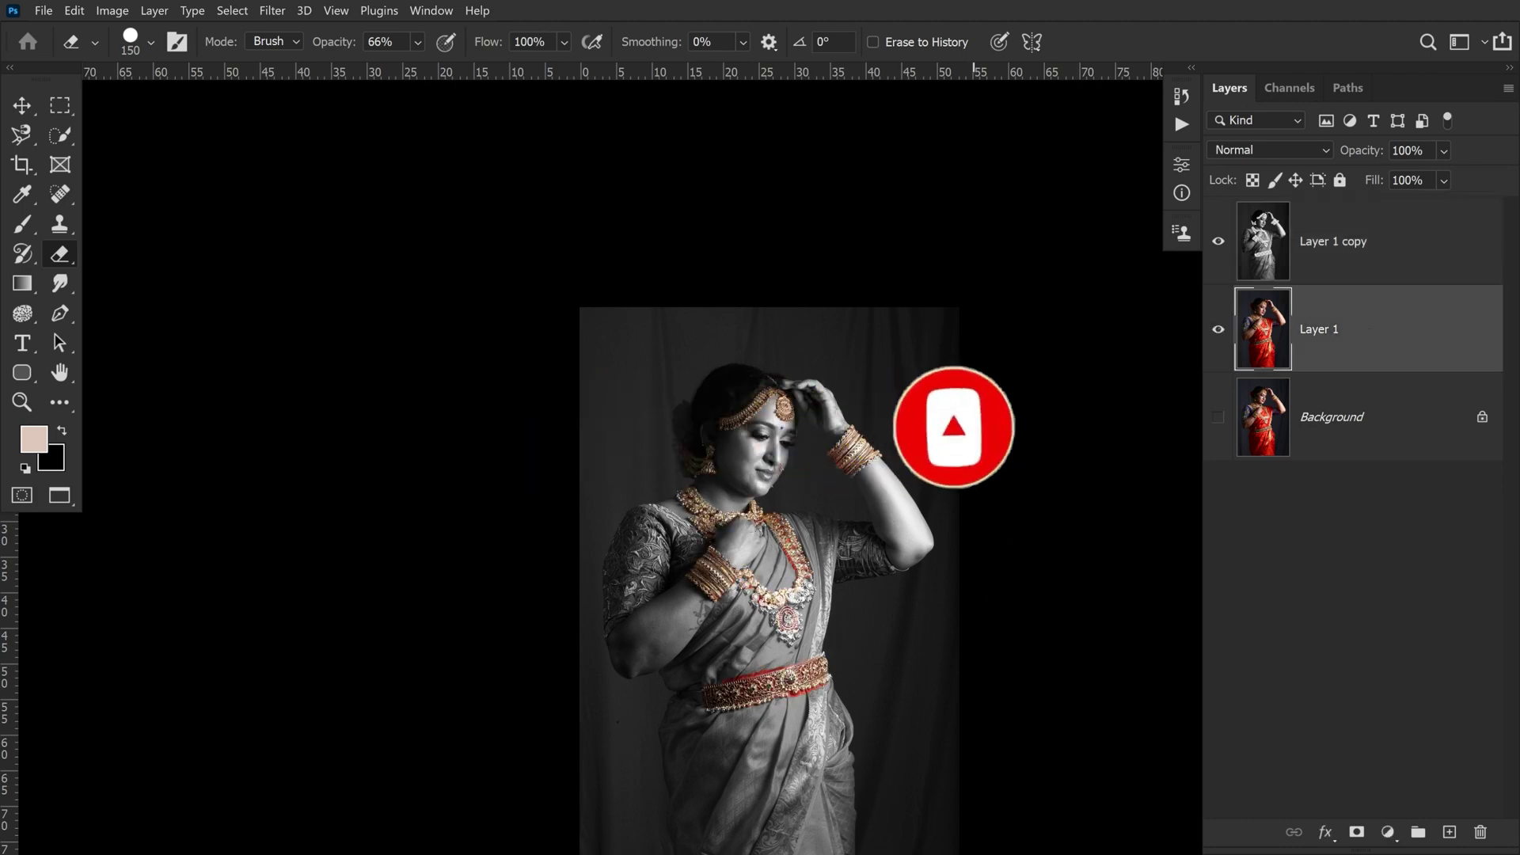
{"action": "left_click", "coordinate": [22, 105]}
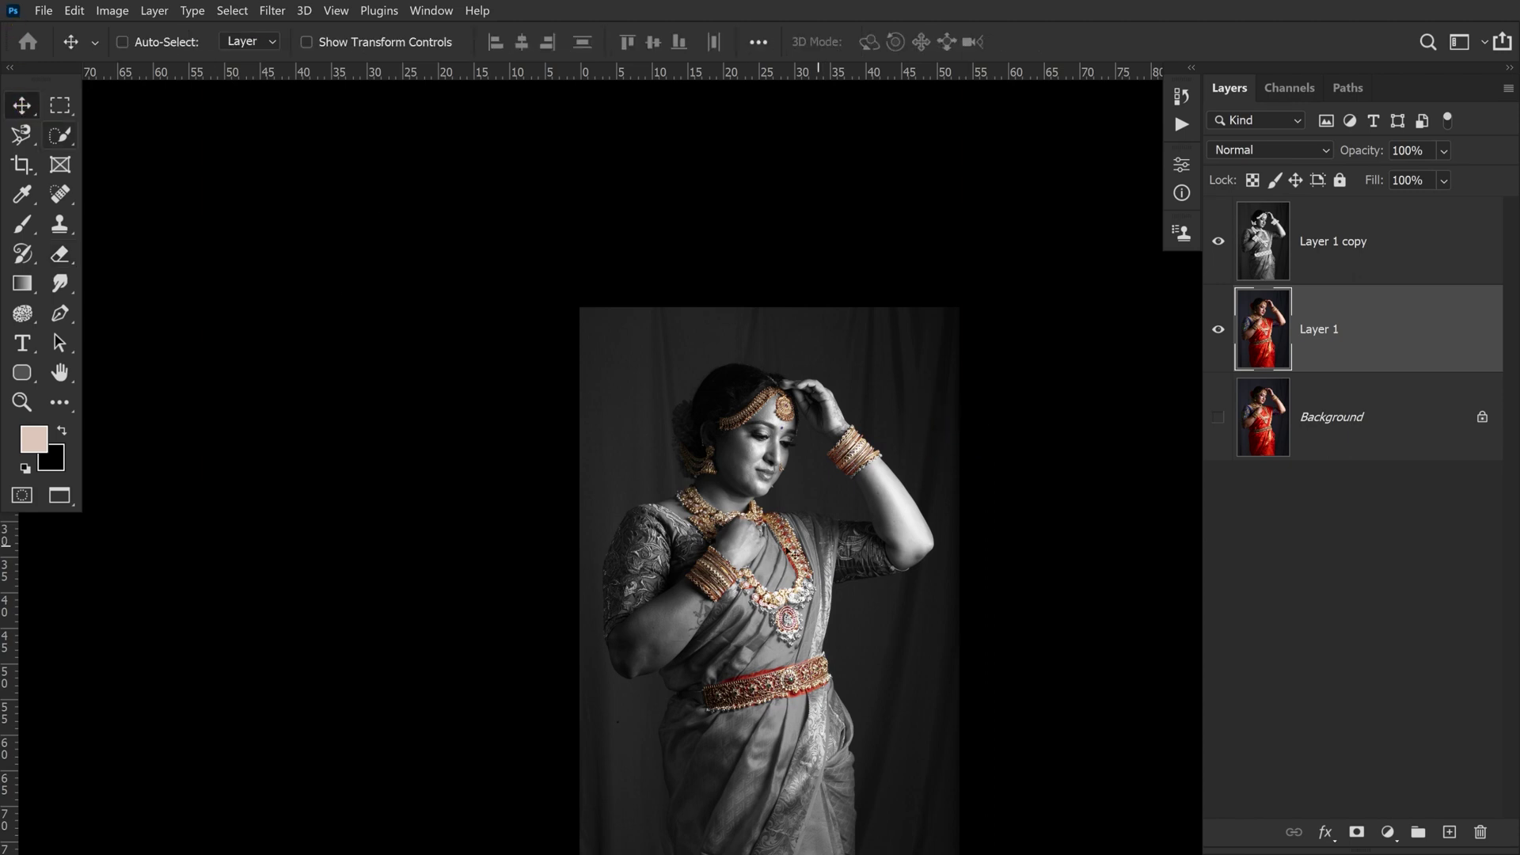
{"action": "mouse_move", "coordinate": [816, 405]}
{"action": "left_mouse_down"}
{"action": "mouse_move", "coordinate": [731, 535]}
{"action": "mouse_move", "coordinate": [869, 308]}
{"action": "mouse_move", "coordinate": [782, 479]}
{"action": "left_mouse_up"}
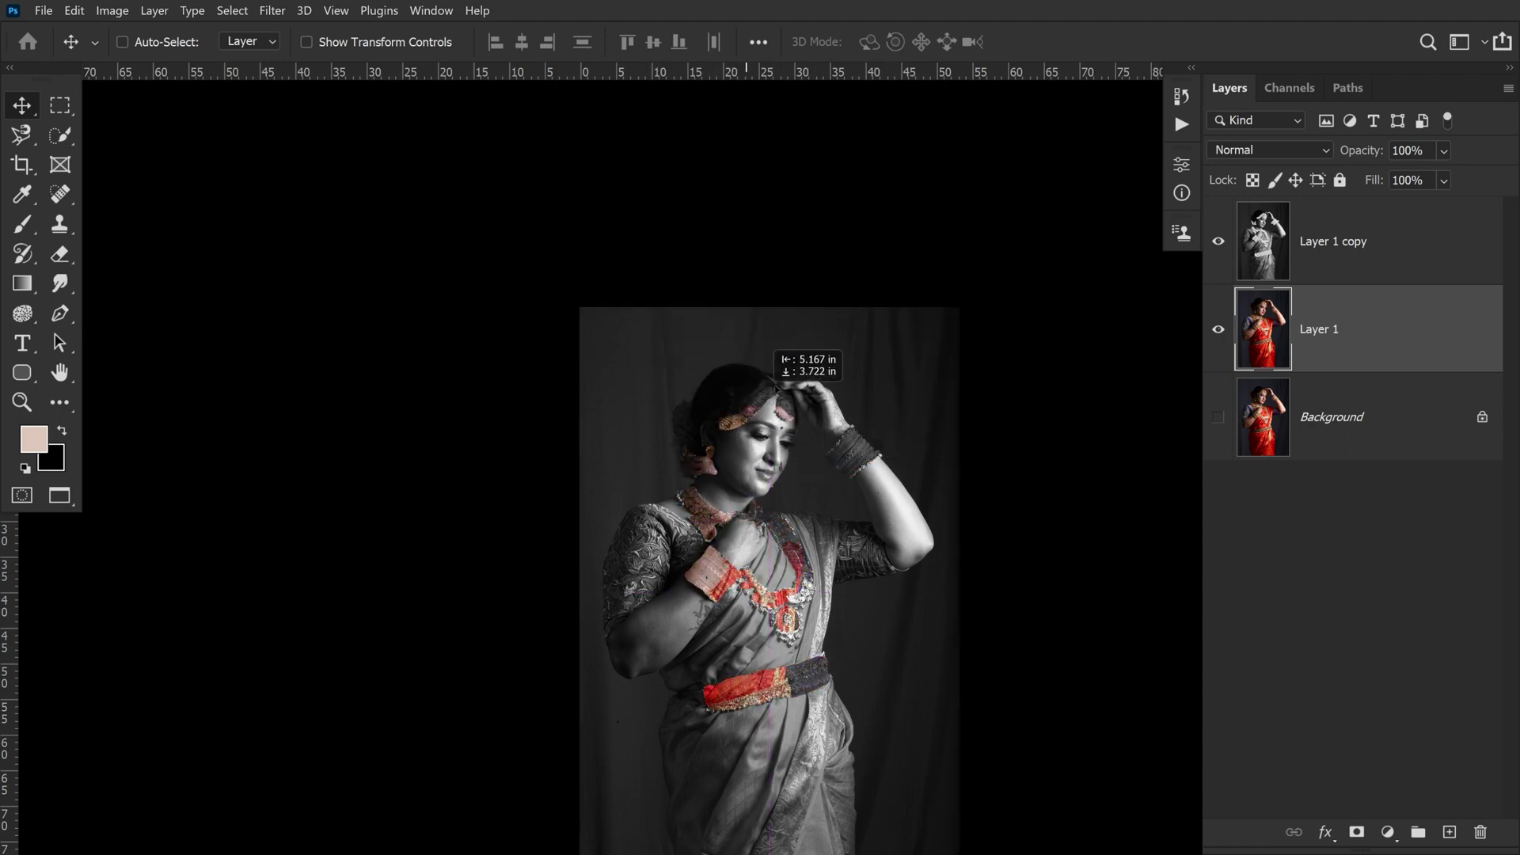
{"action": "left_click_drag", "start_coordinate": [782, 479], "coordinate": [851, 385]}
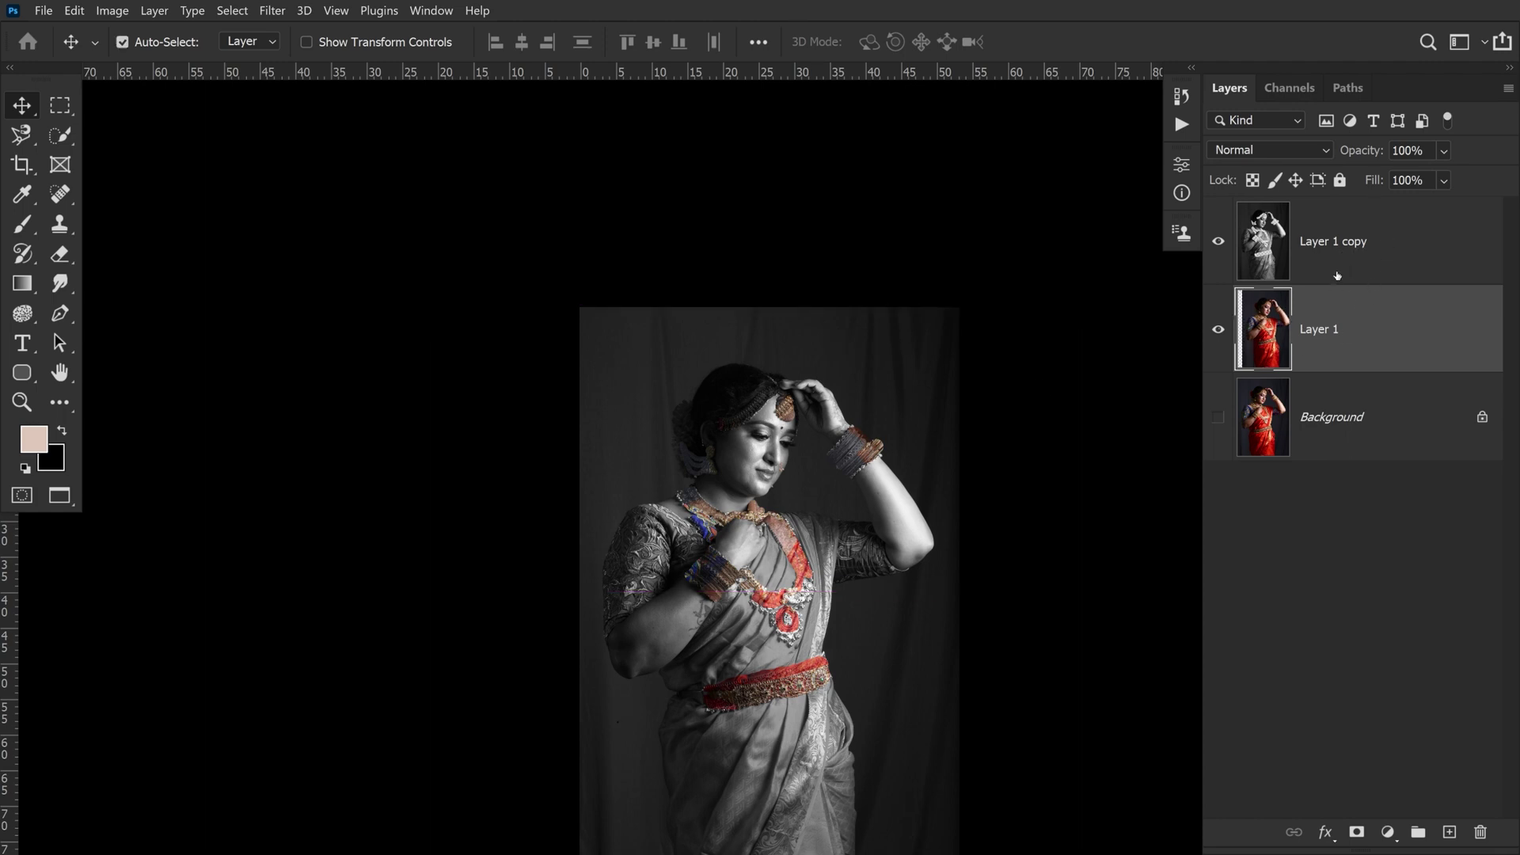
{"action": "key", "text": "ctrl+z"}
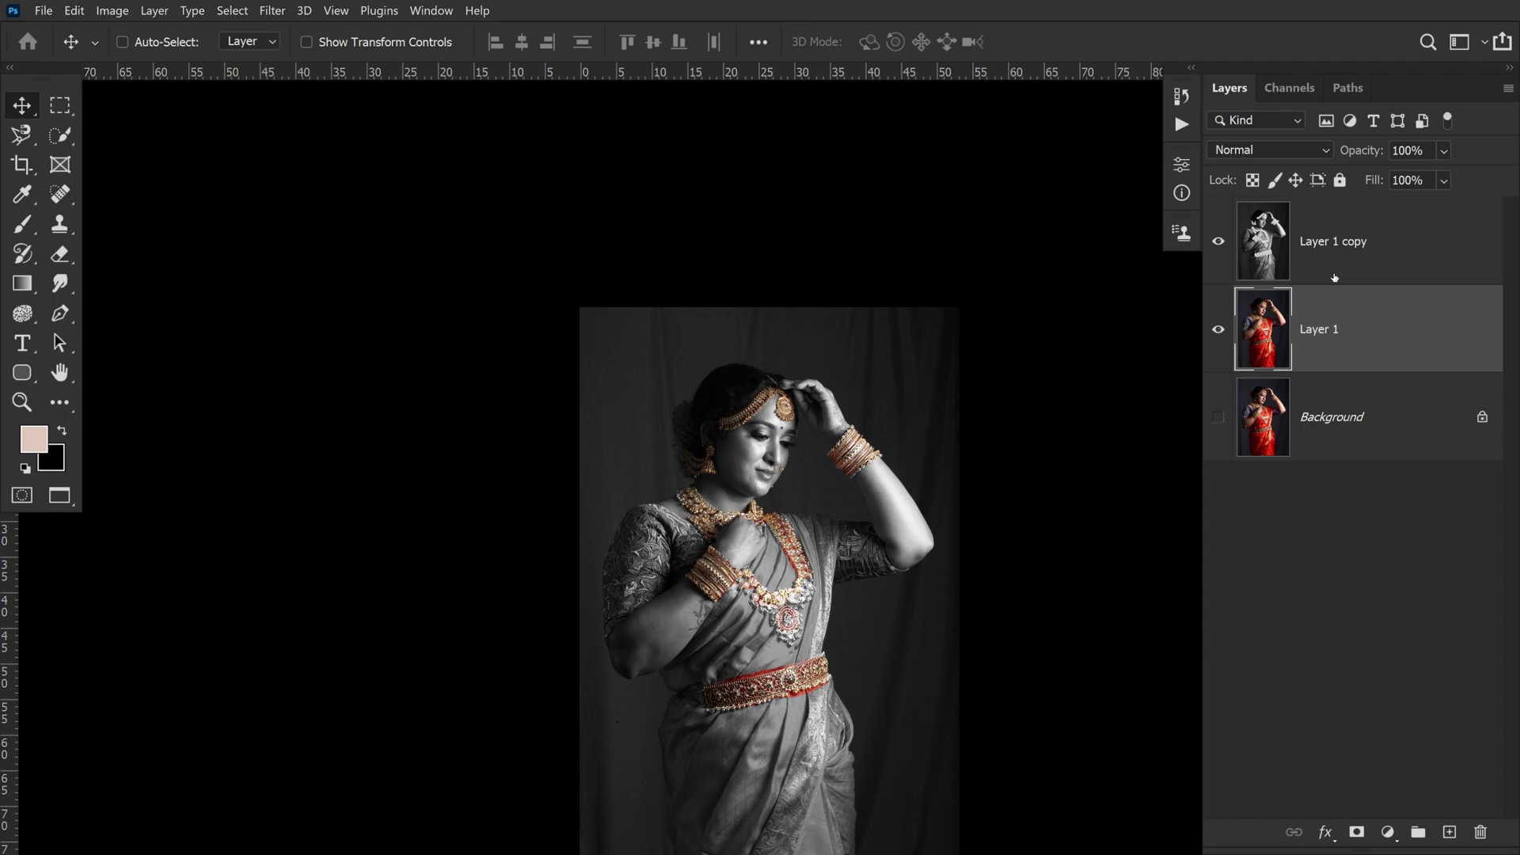
{"action": "key", "text": "ctrl+minus"}
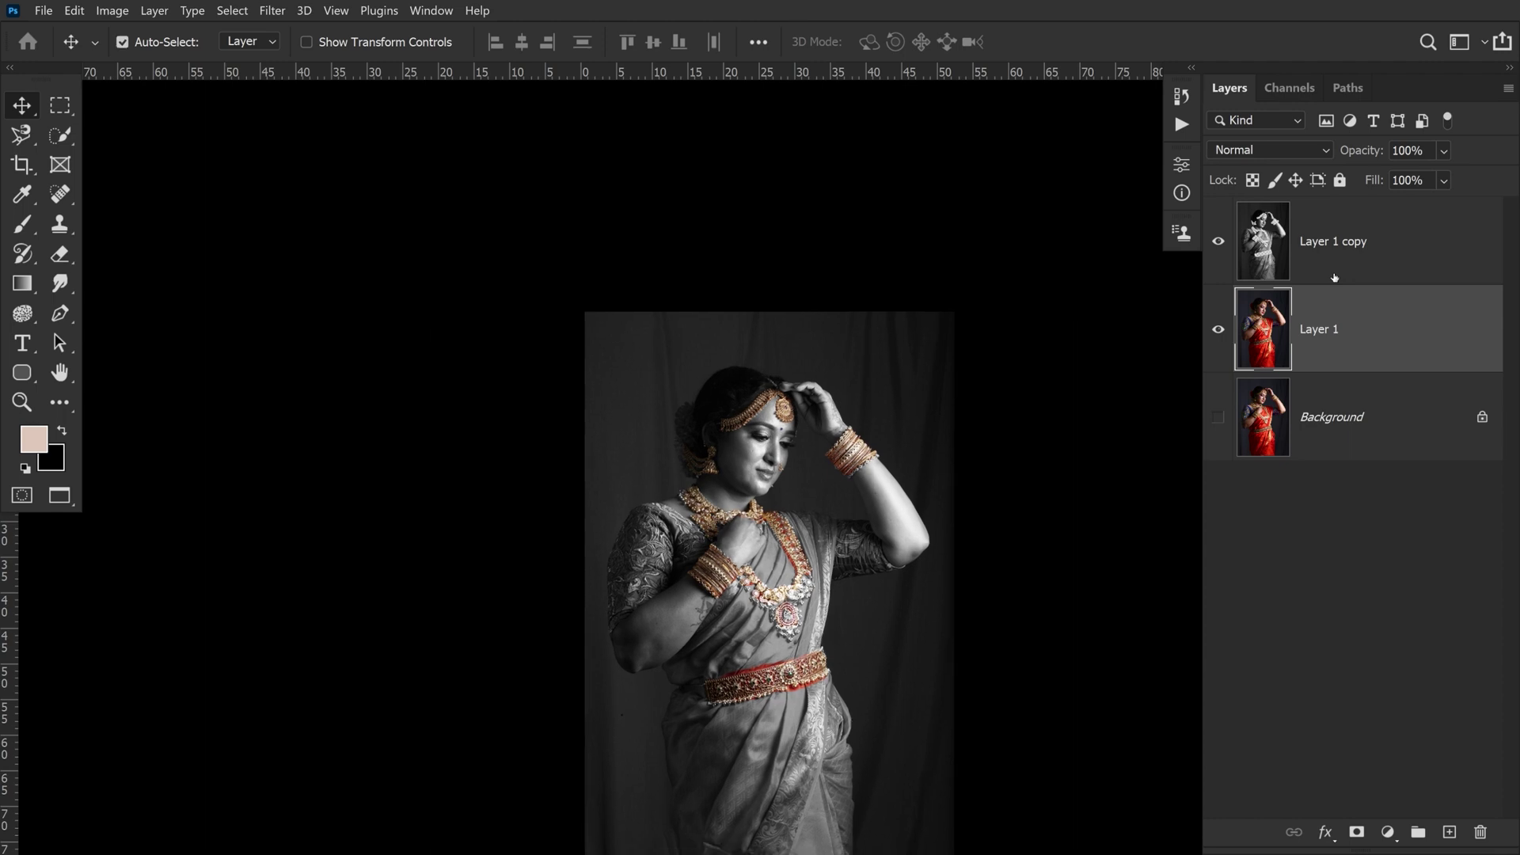